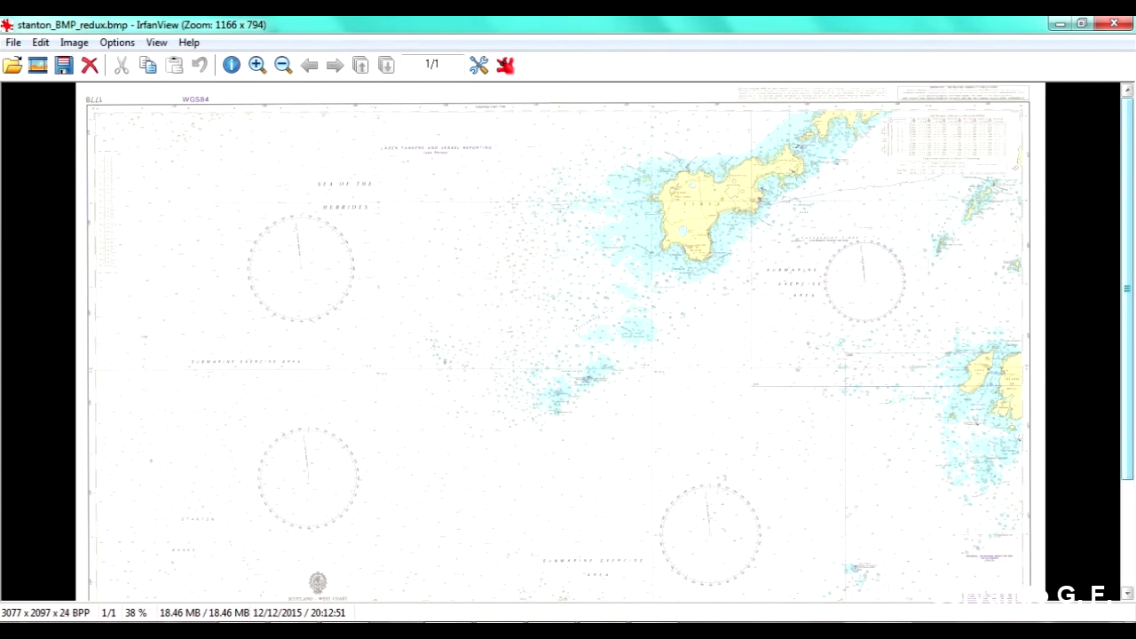
Switch to ImRec and choose the chart bitmap as the image to rectify.
scroll(568, 342, down, 2)
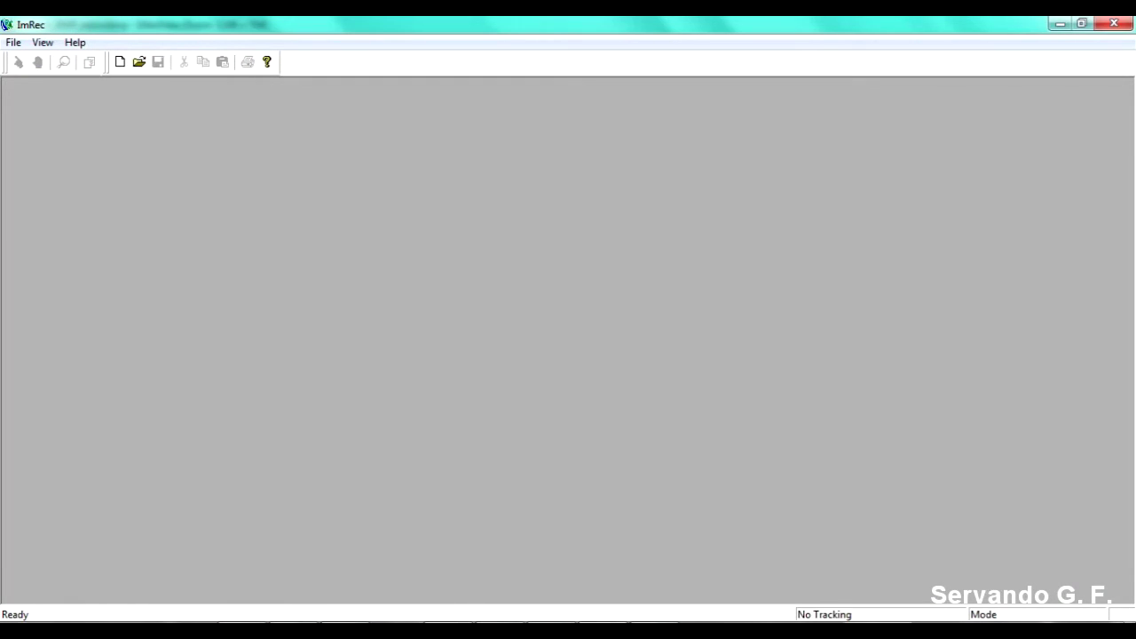
click(266, 61)
key(alt+f)
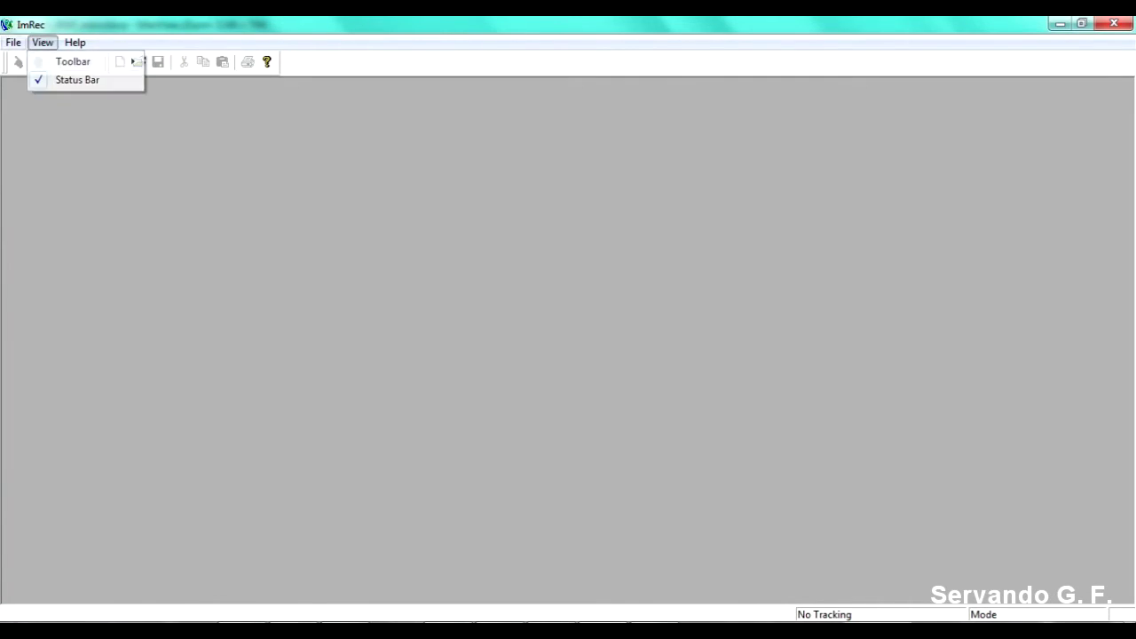
click(44, 80)
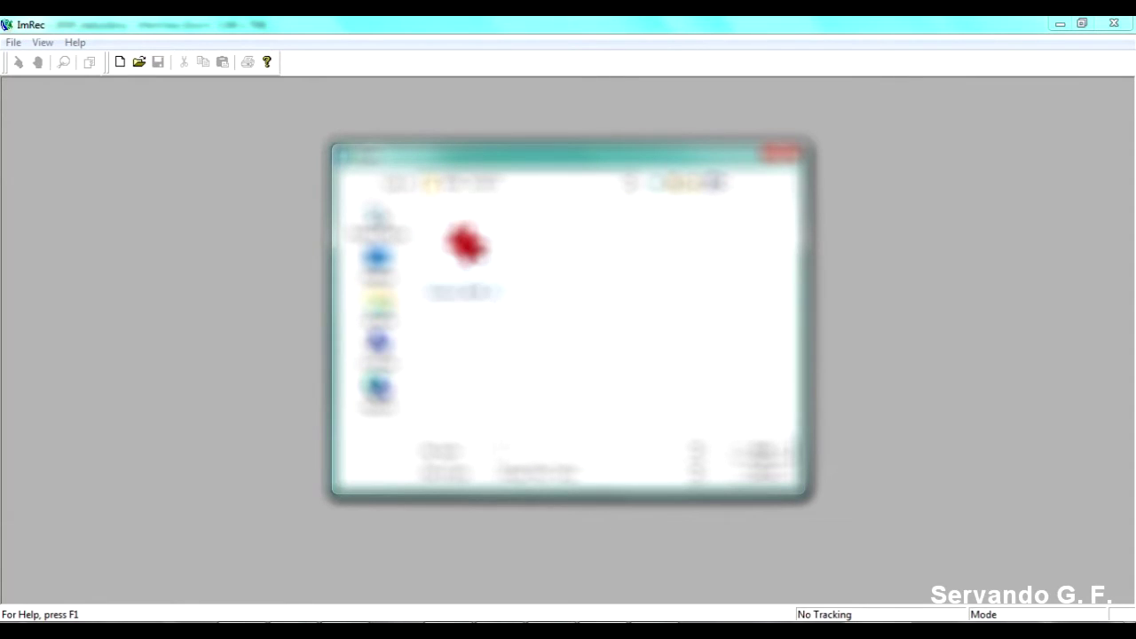
click(475, 249)
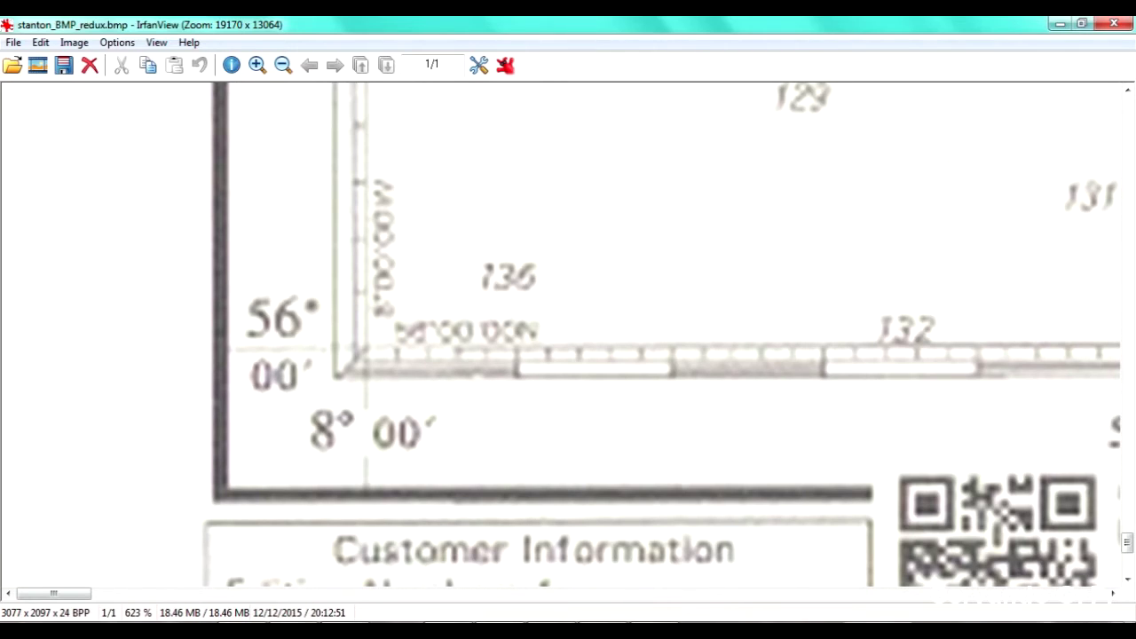
Copy the easting 562366.6 from UTM Converter into the X origin of ImRec's target area.
click(448, 629)
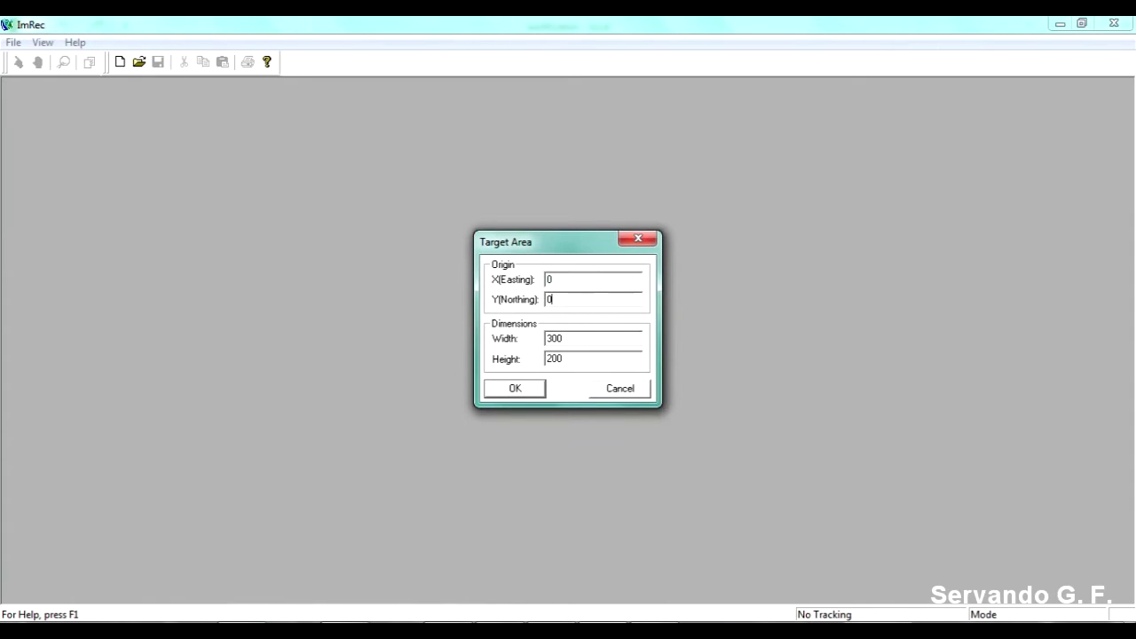
click(553, 631)
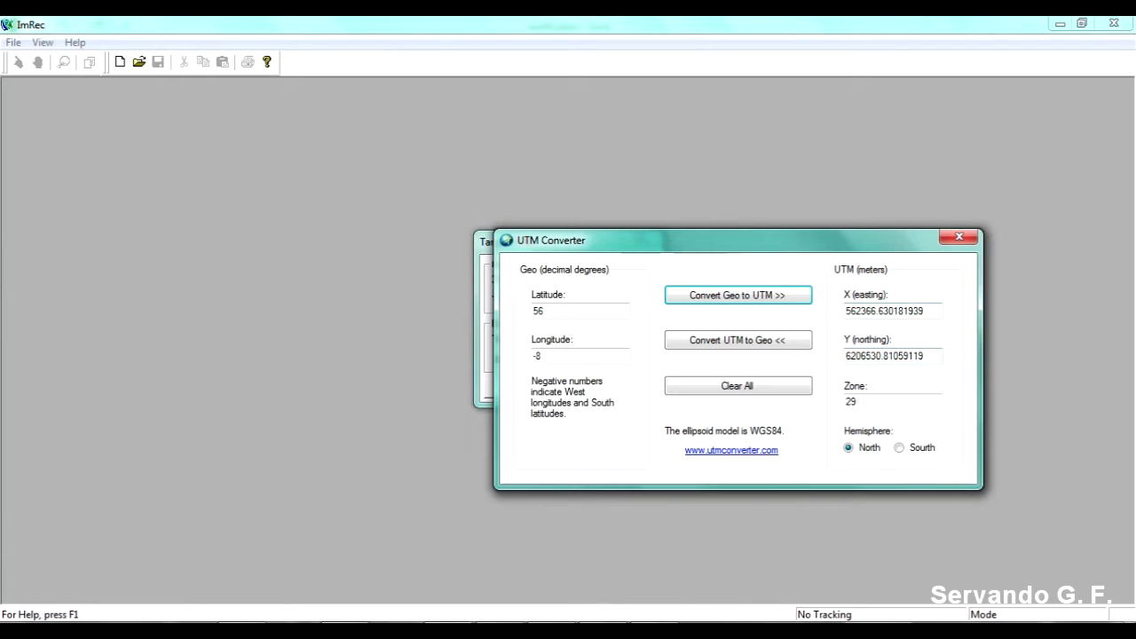
drag(885, 311, 845, 311)
key(ctrl+c)
key(alt+Tab)
key(shift+Tab)
key(ctrl+v)
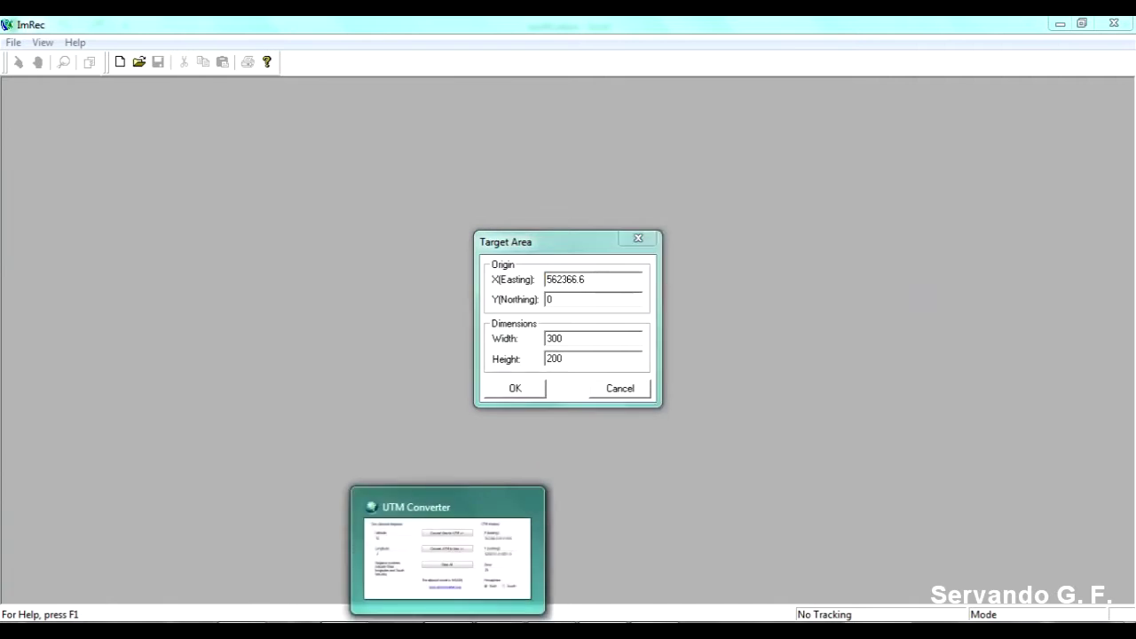
Copy the northing 6206530.8 from UTM Converter into the Y origin of ImRec's target area.
click(447, 559)
drag(885, 356, 845, 356)
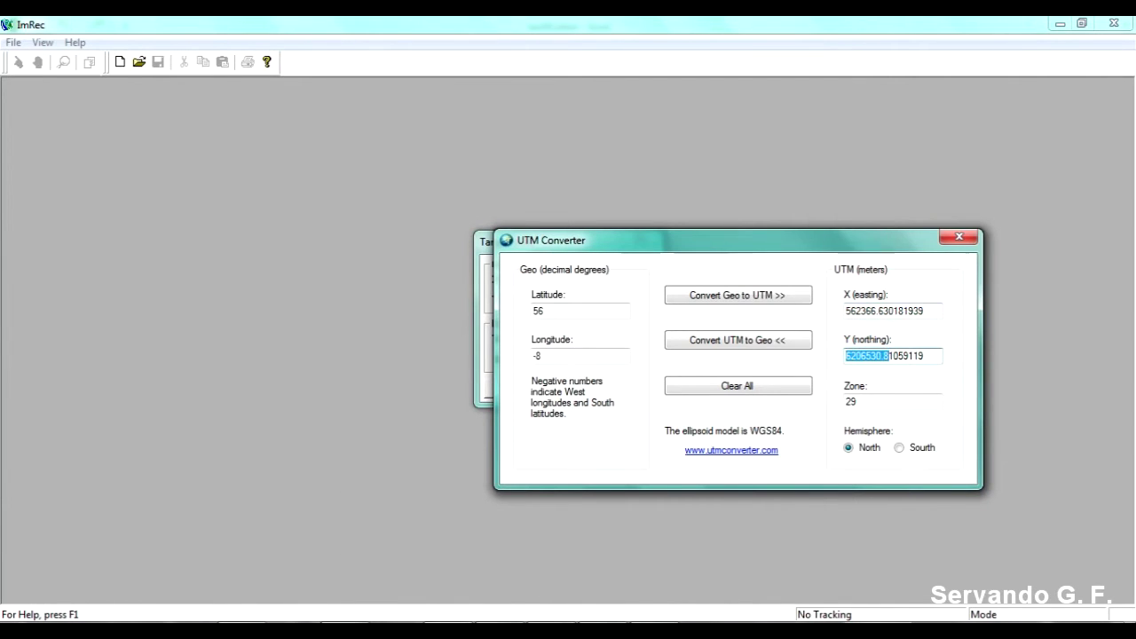
key(alt+Tab)
key(Tab)
key(ctrl+v)
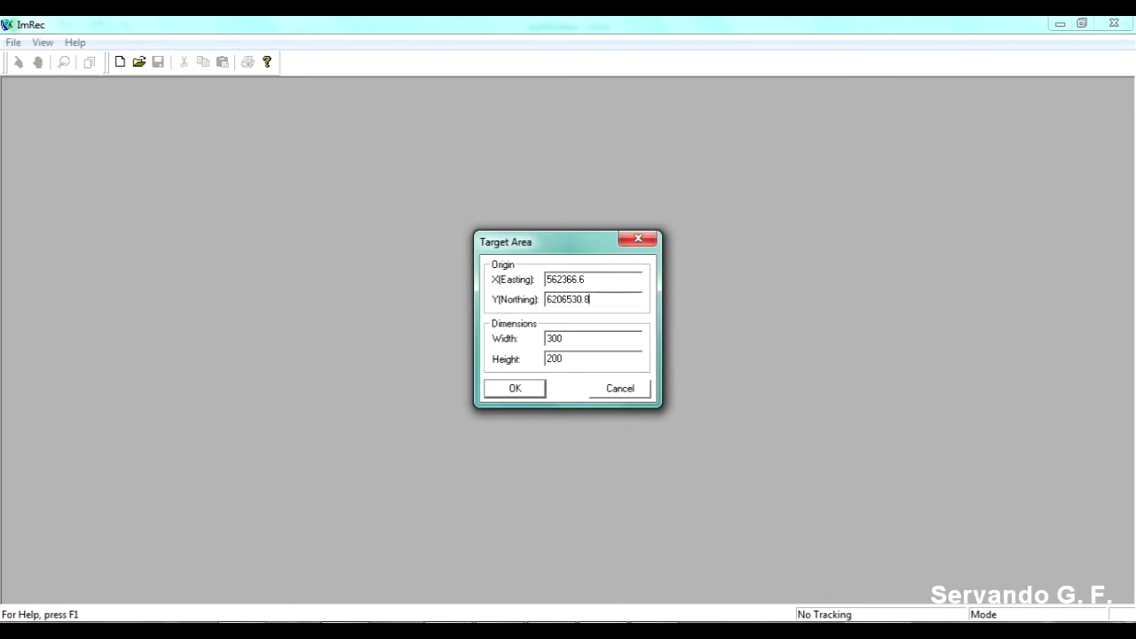
Switch to the chart in IrfanView and examine the coordinate labels at its northeast corner.
key(alt+Tab)
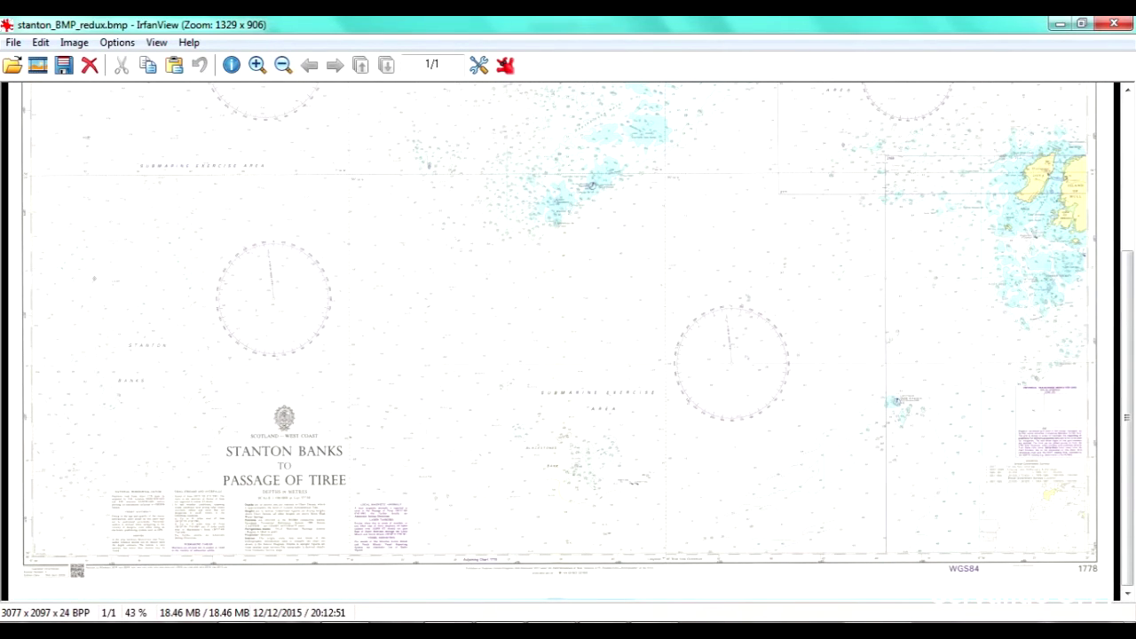
scroll(559, 341, up, 5)
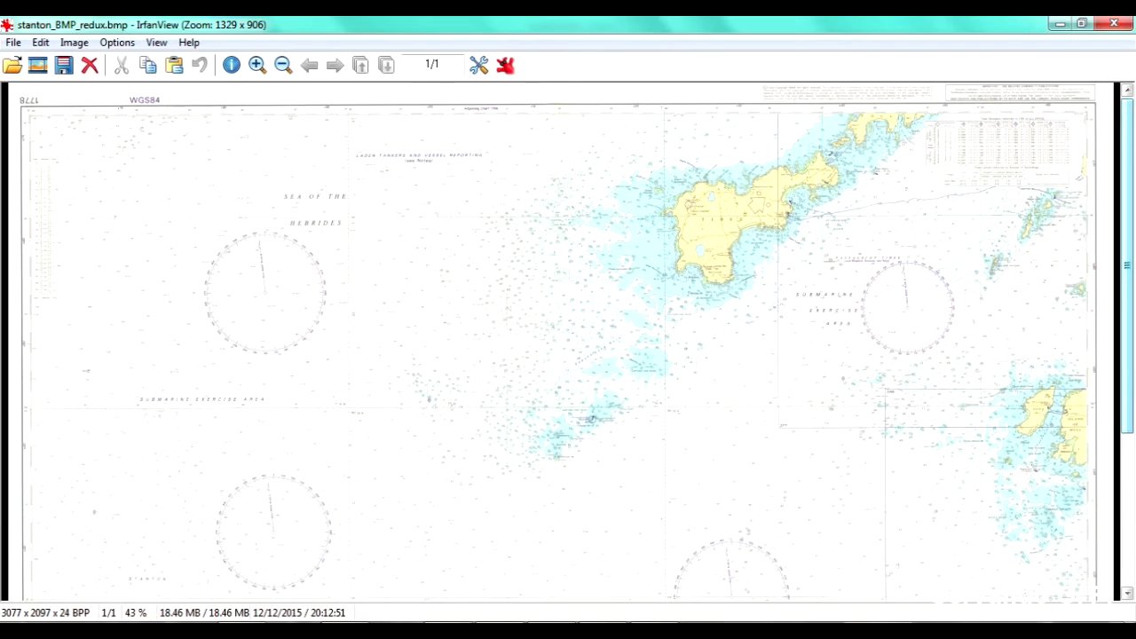
click(258, 64)
drag(558, 594, 606, 594)
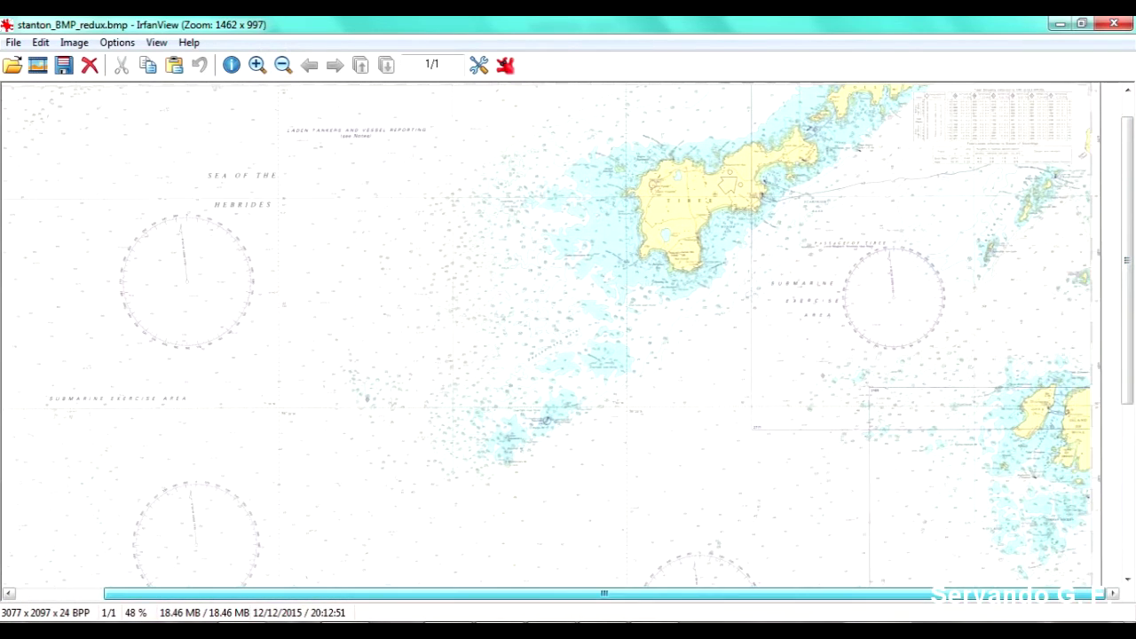
drag(1127, 266, 1128, 246)
drag(1058, 92, 1108, 141)
click(1084, 118)
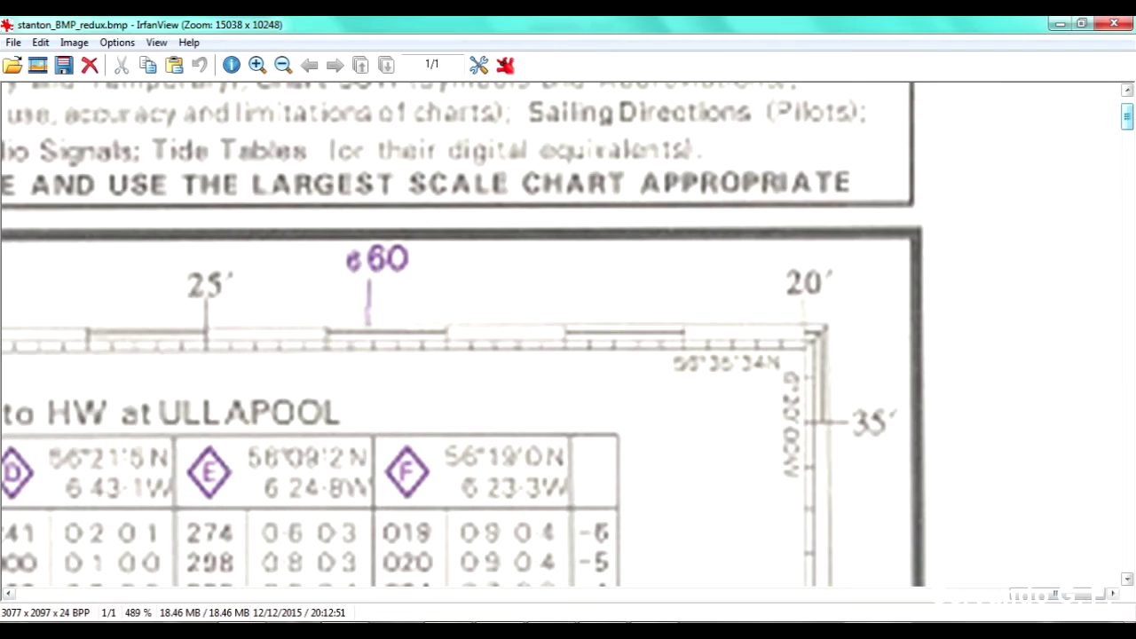
Bring up UTM Converter and the fx-82ES calculator over the chart, clear the calculator and keep the chart's corner labels uncovered.
mouse_move(345, 632)
mouse_move(603, 632)
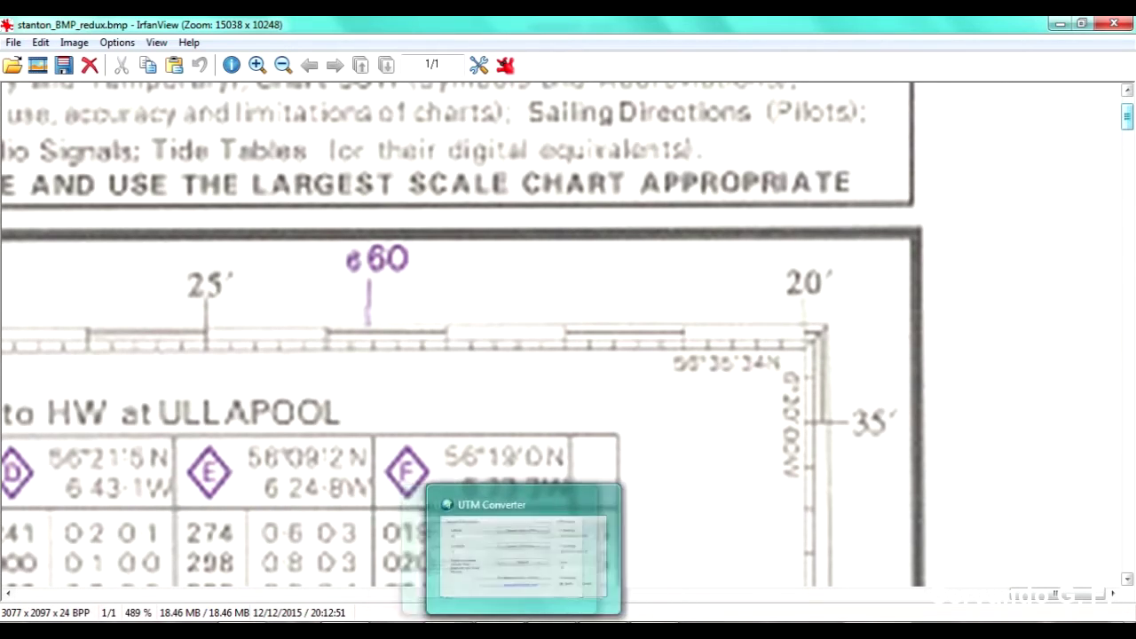
click(448, 631)
drag(737, 241, 320, 157)
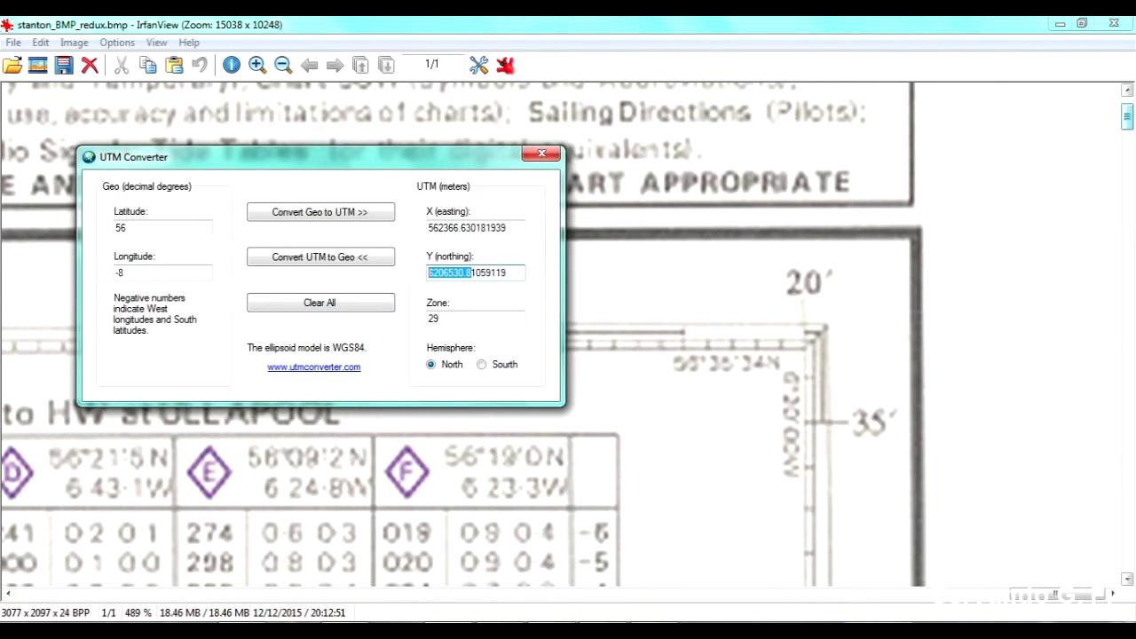
click(552, 631)
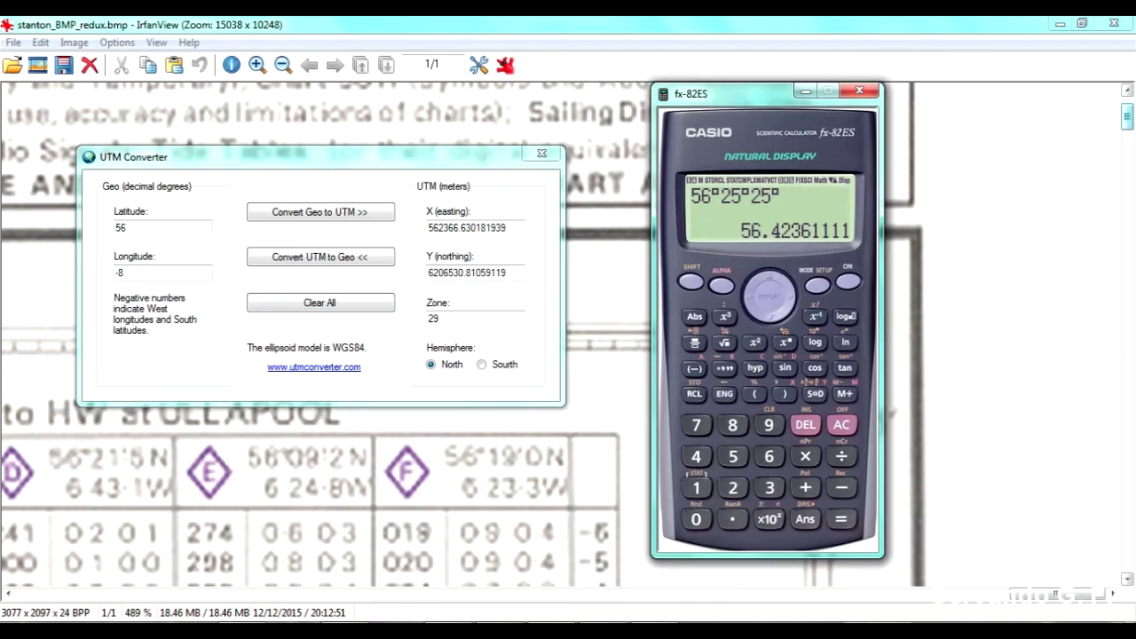
click(842, 424)
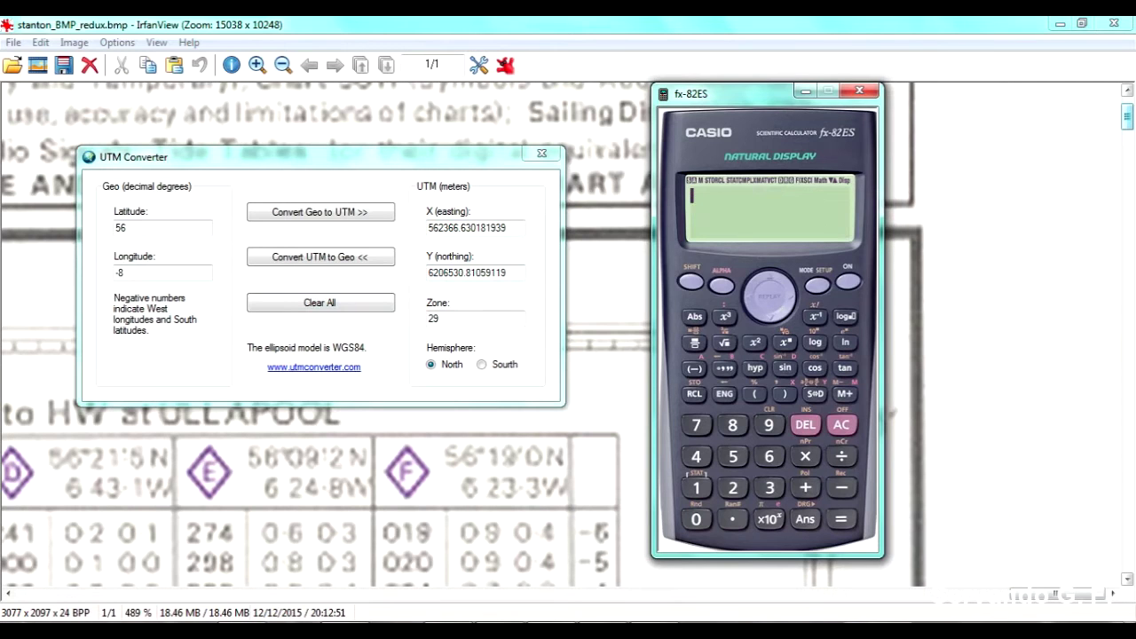
drag(746, 93, 476, 89)
Convert 56°35'24" to decimal degrees on the calculator and set the latitude in UTM Converter to 56.59.
click(473, 453)
click(510, 453)
click(465, 364)
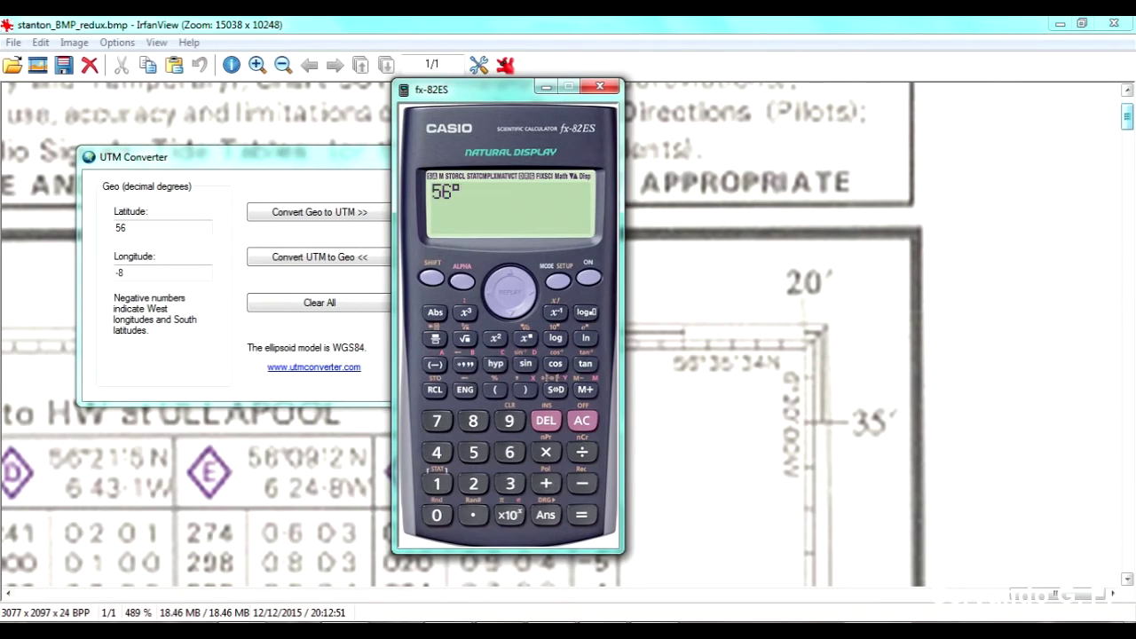
text(35)
key(apostrophe)
text(24)
key(apostrophe)
key(Return)
key(apostrophe)
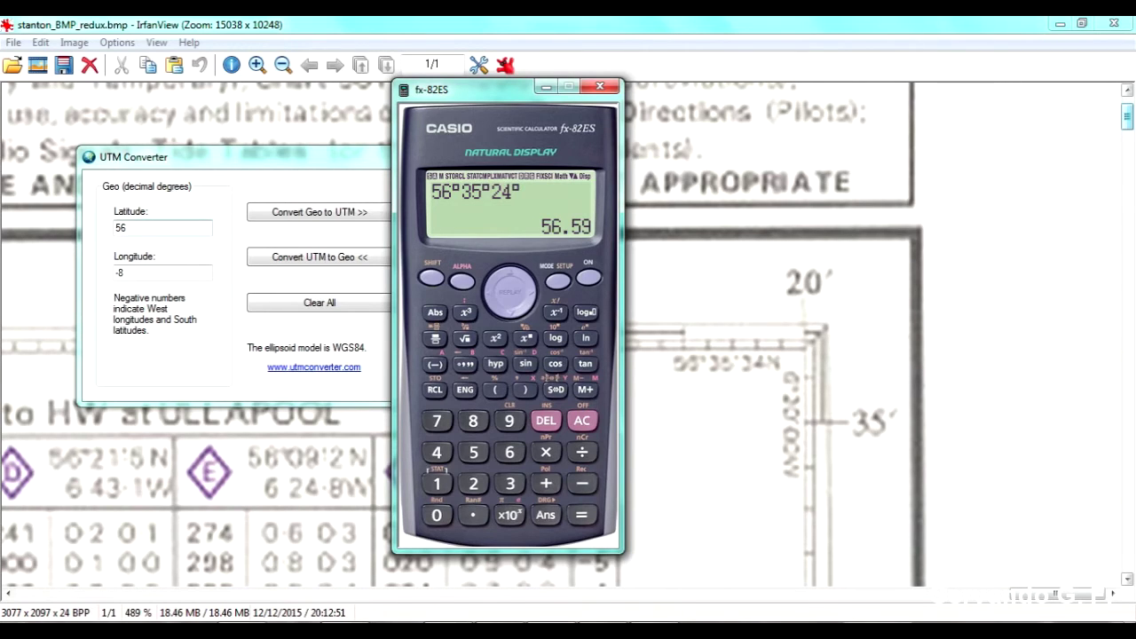
click(151, 228)
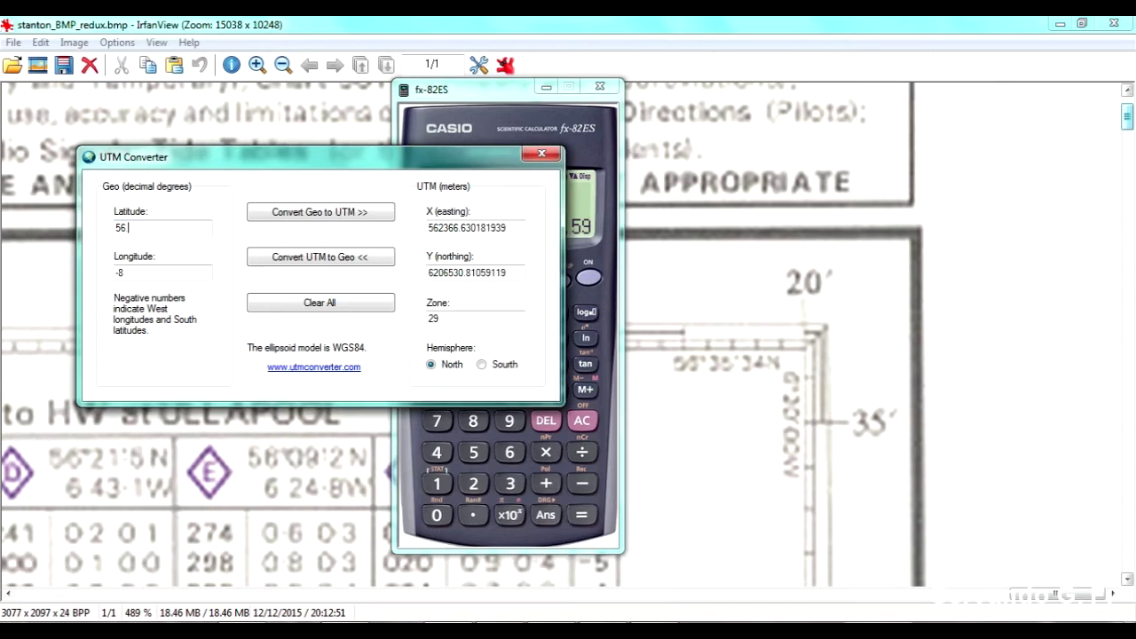
text(.59)
Convert the corner's longitude of 6°20'00" to decimal degrees on the fx-82ES calculator.
key(alt+Tab)
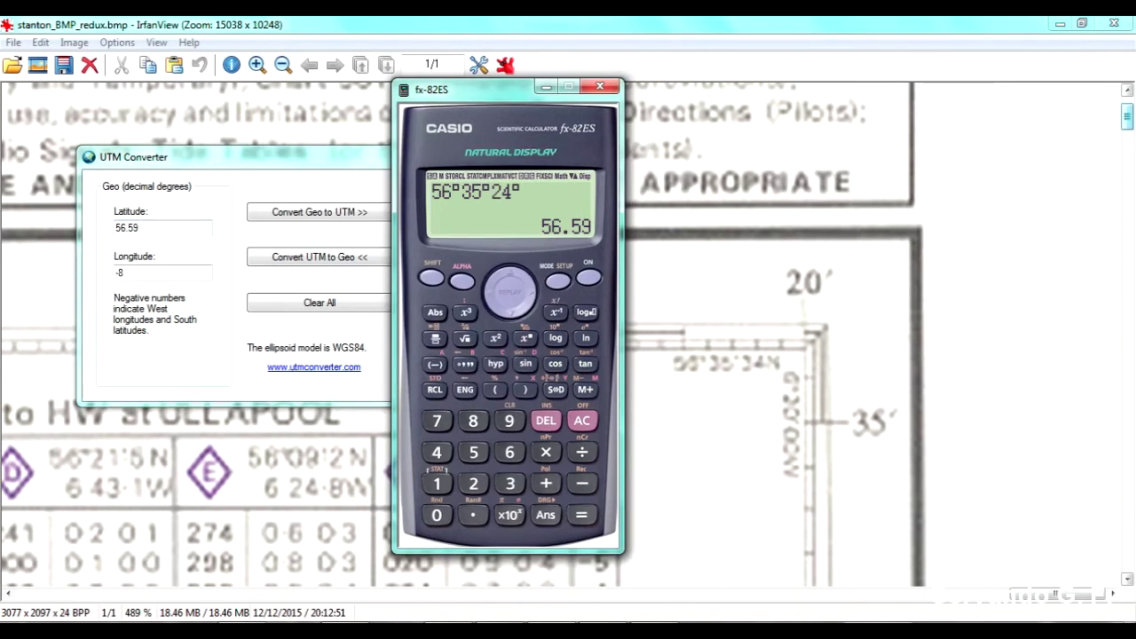
text(6)
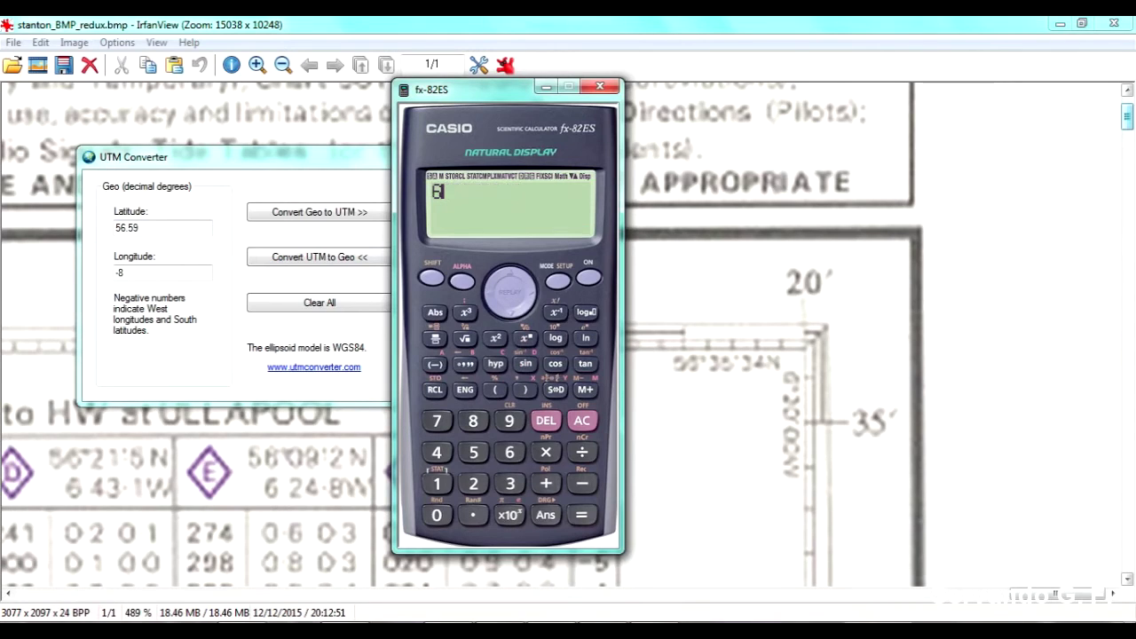
text(°20)
click(465, 365)
text(00°)
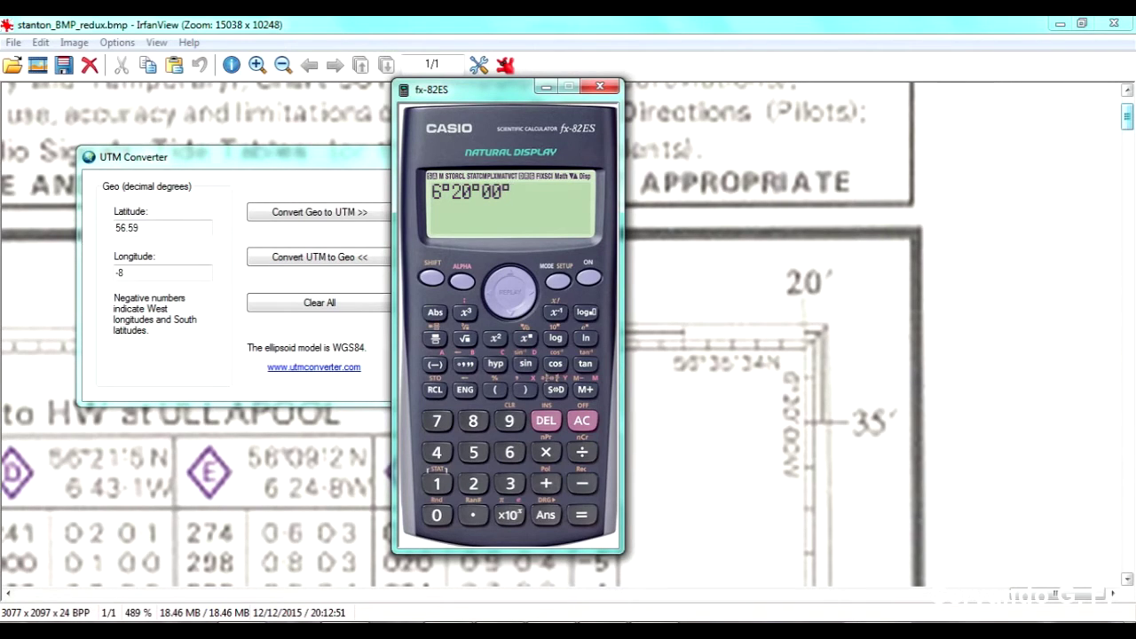
key(Return)
key(degree)
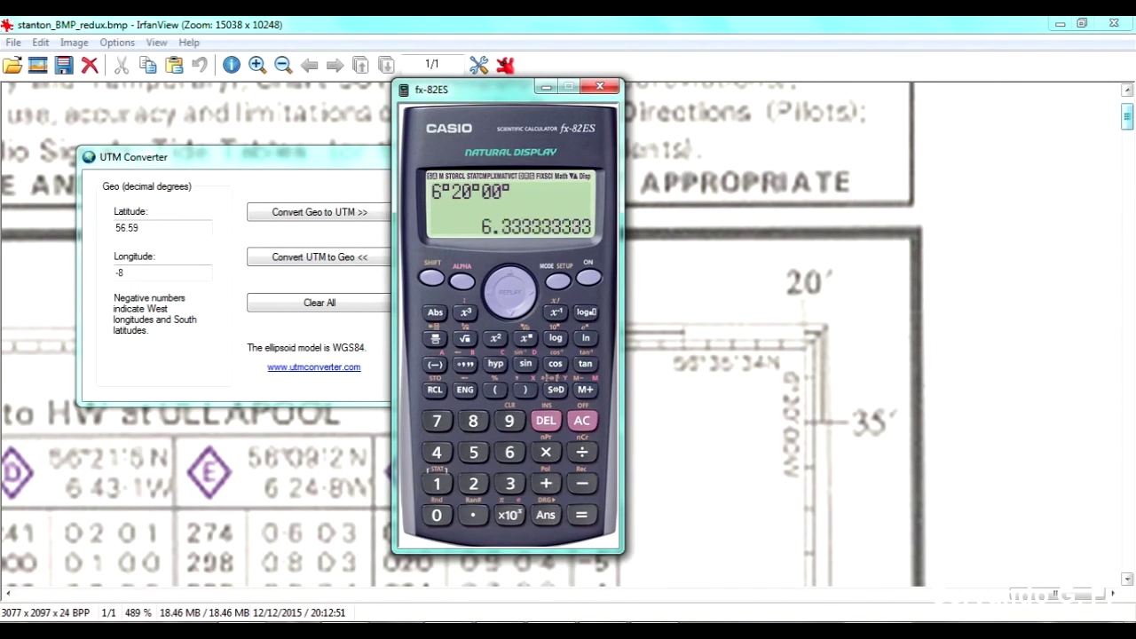
Set the longitude in UTM Converter to -6.33333333333, convert the position to UTM and select its easting to one decimal.
click(125, 274)
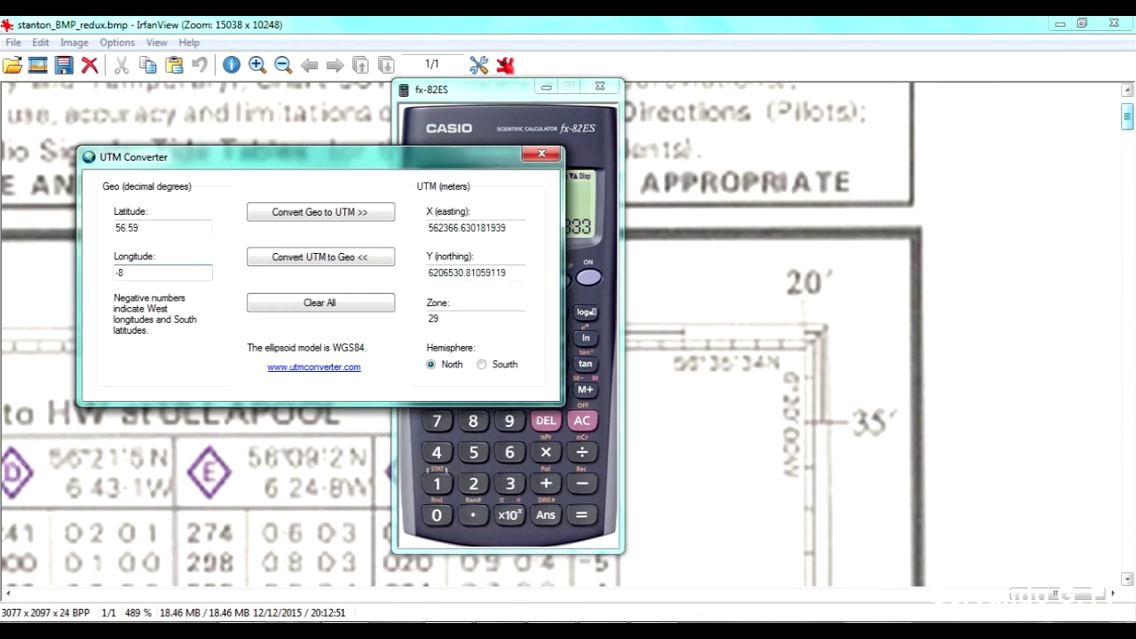
drag(125, 273, 118, 274)
text(-6.33333333333)
click(321, 212)
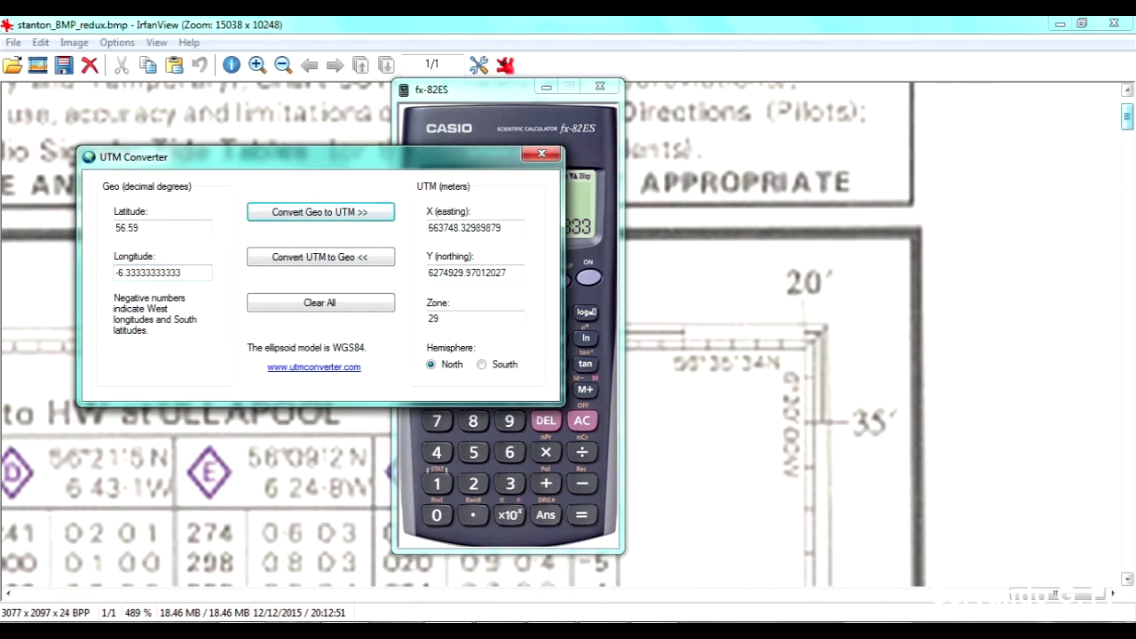
drag(428, 228, 466, 228)
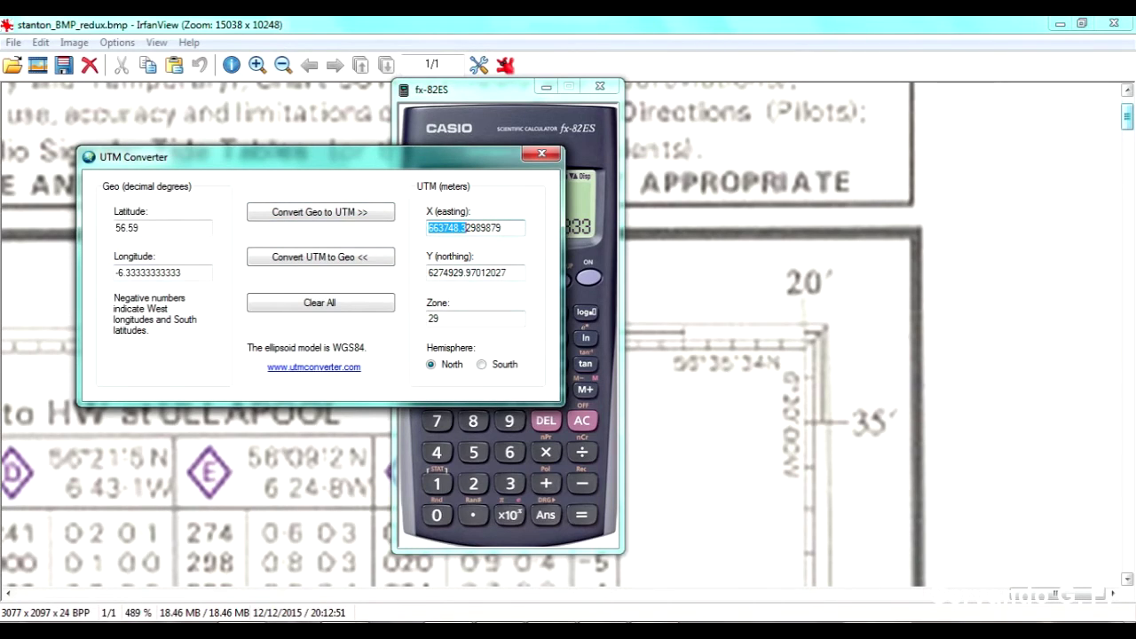
Compare the coordinates stored in Excel's rectification workbook with the labels at the chart's northeast corner.
mouse_move(603, 631)
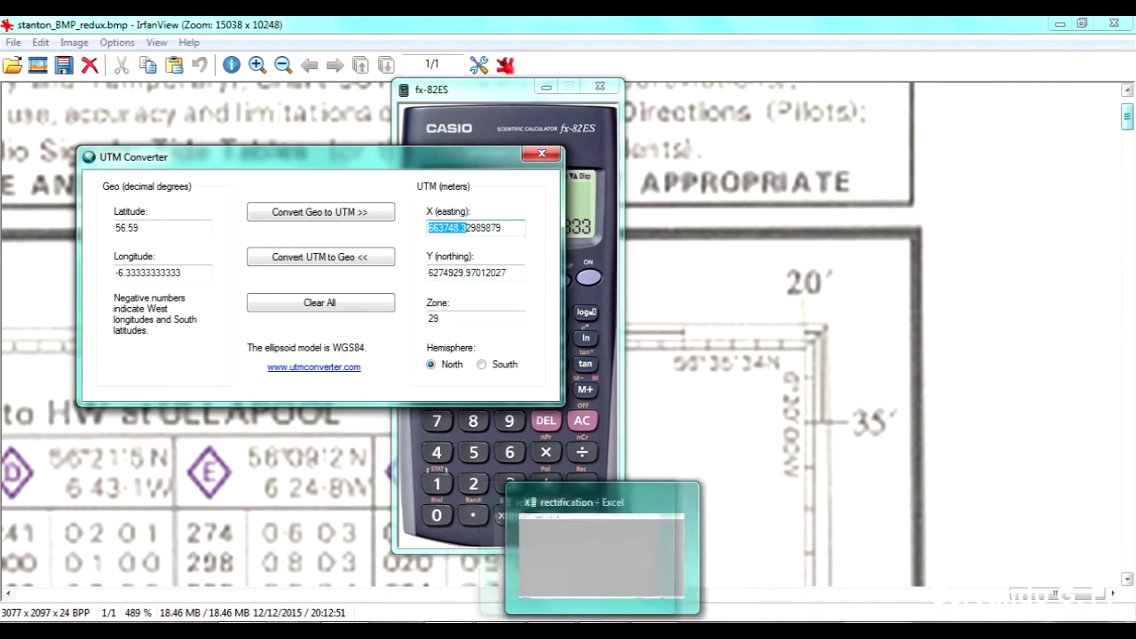
click(345, 631)
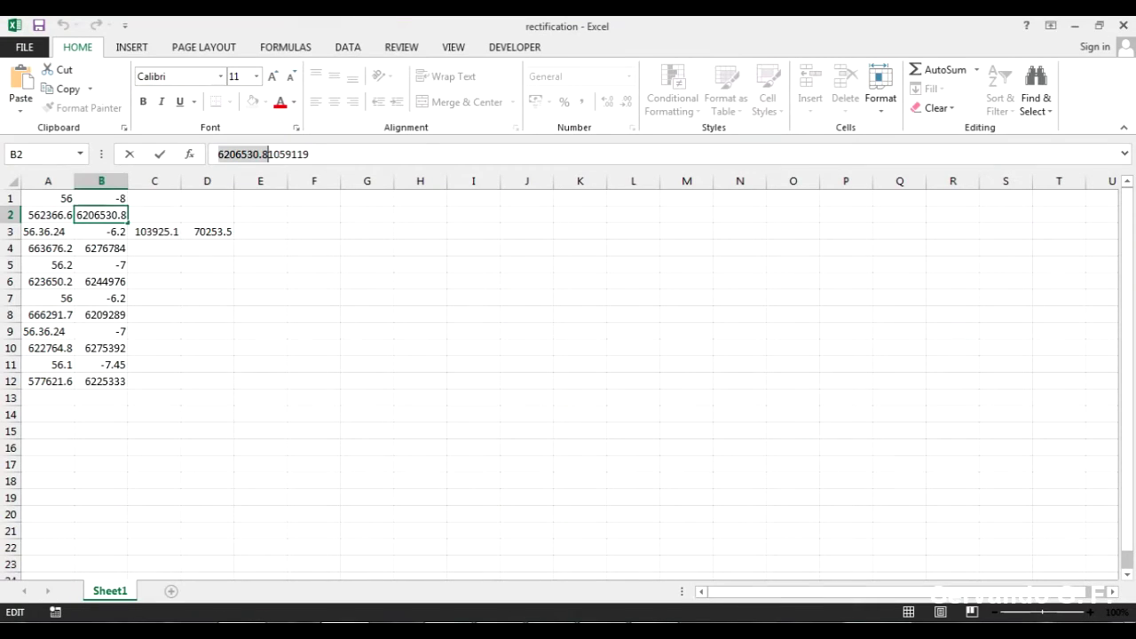
click(260, 281)
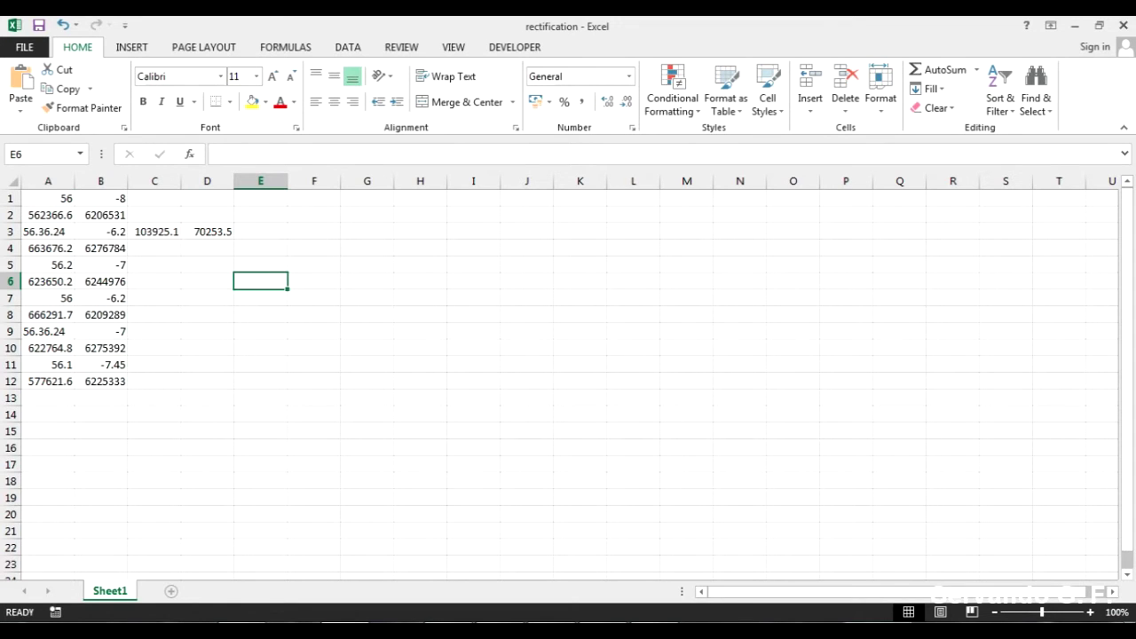
key(alt+Tab)
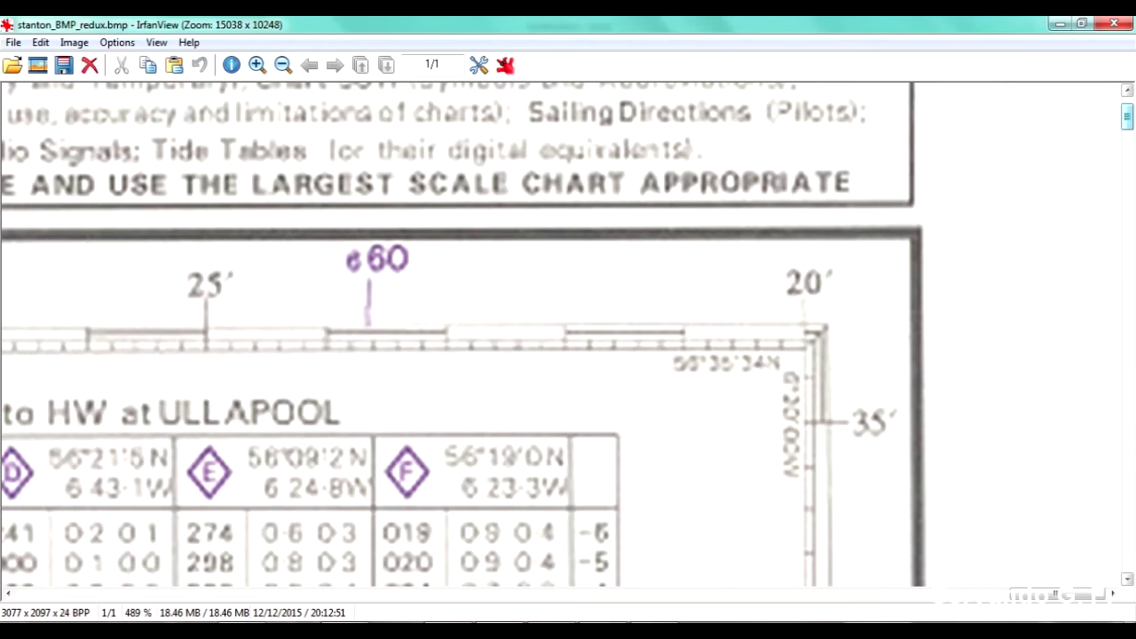
key(alt+Tab)
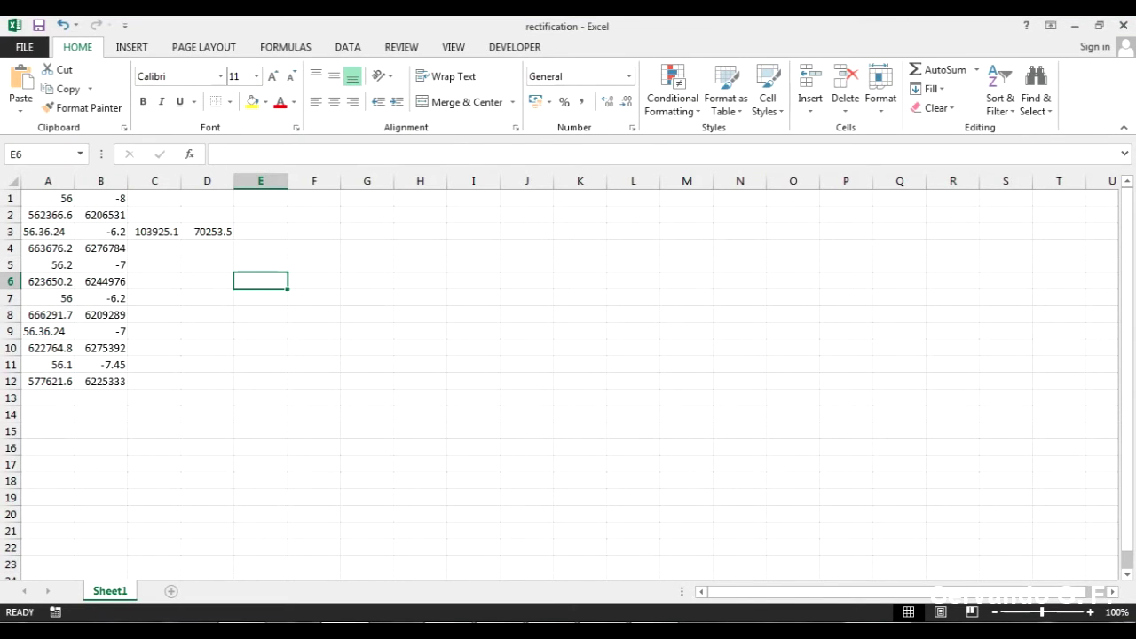
key(alt+Tab)
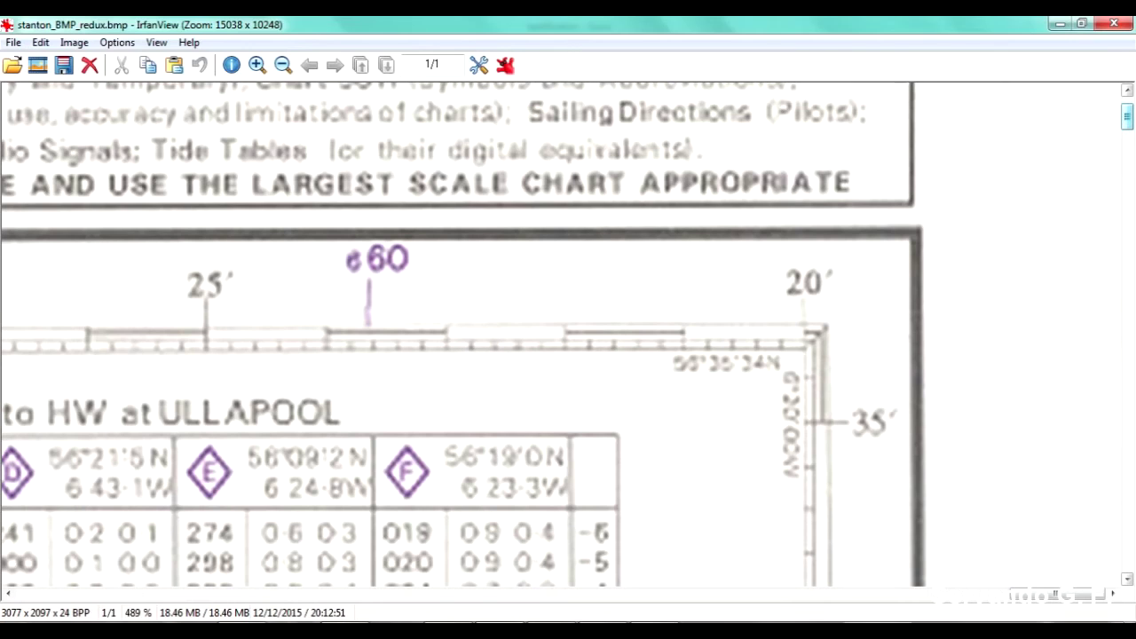
key(alt+Tab)
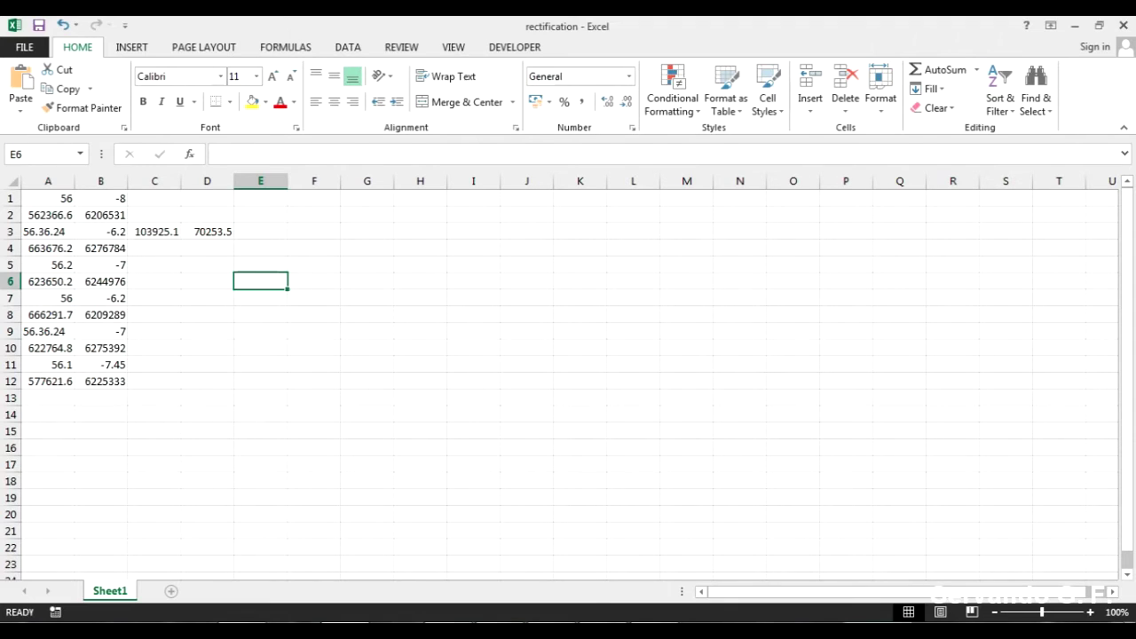
key(alt+Tab)
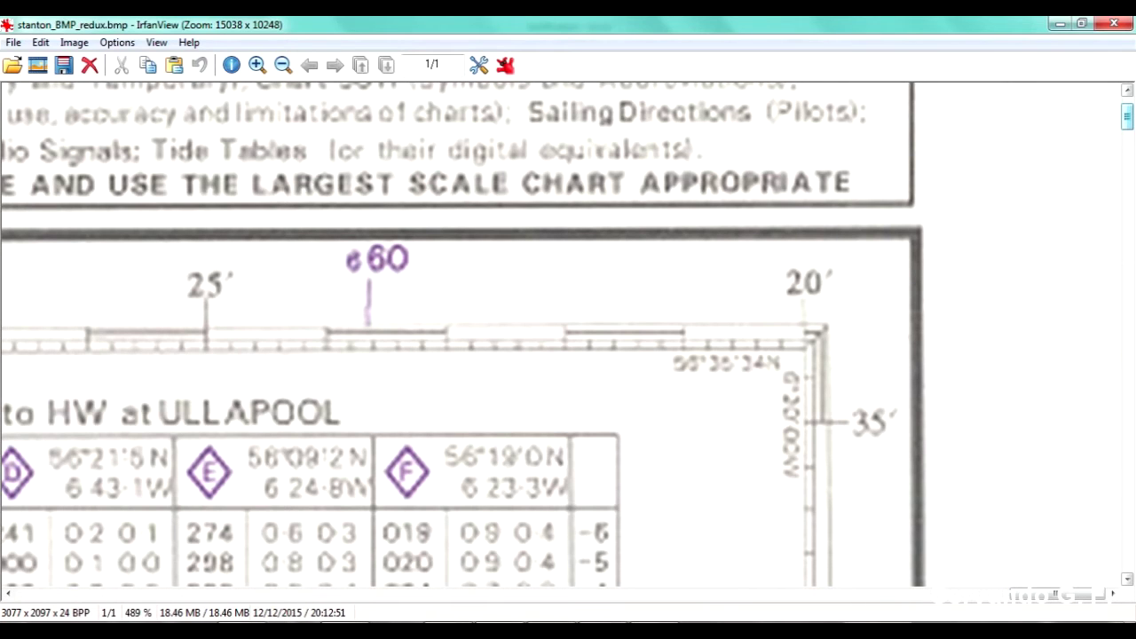
Convert the latitude 56°36'24" to decimal degrees on the fx-82ES calculator.
key(alt+Tab)
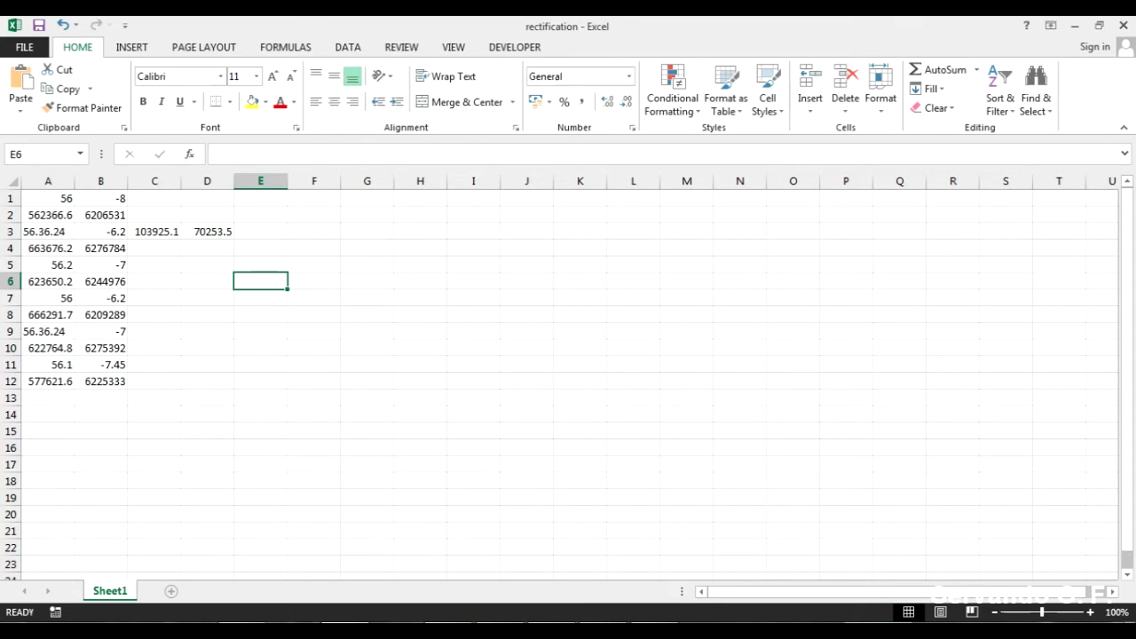
key(alt+Tab)
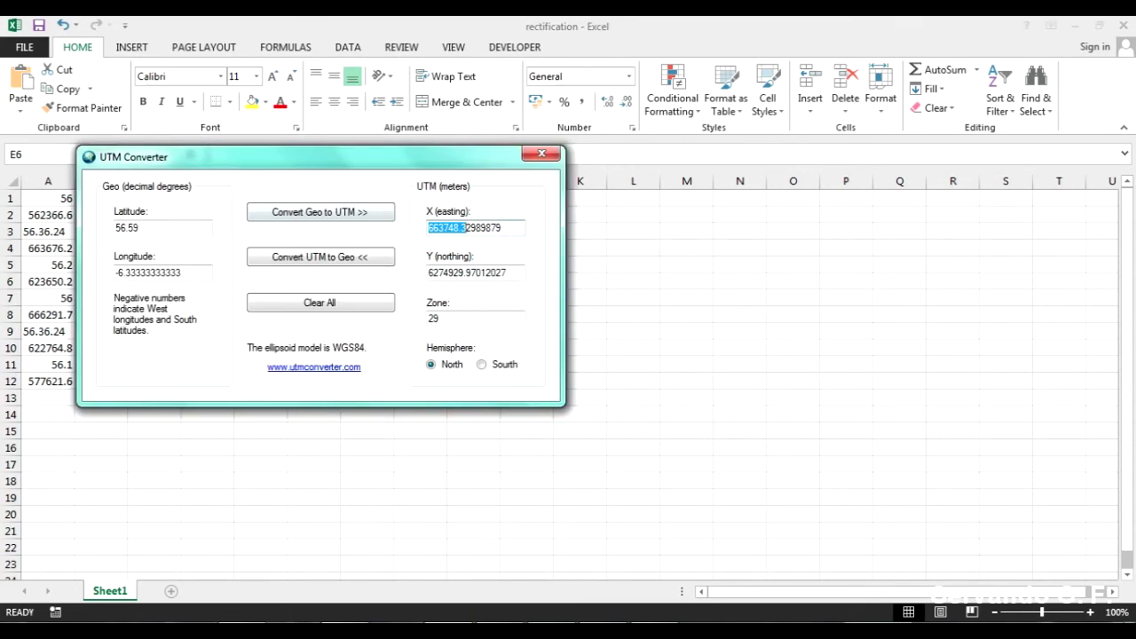
drag(301, 157, 486, 202)
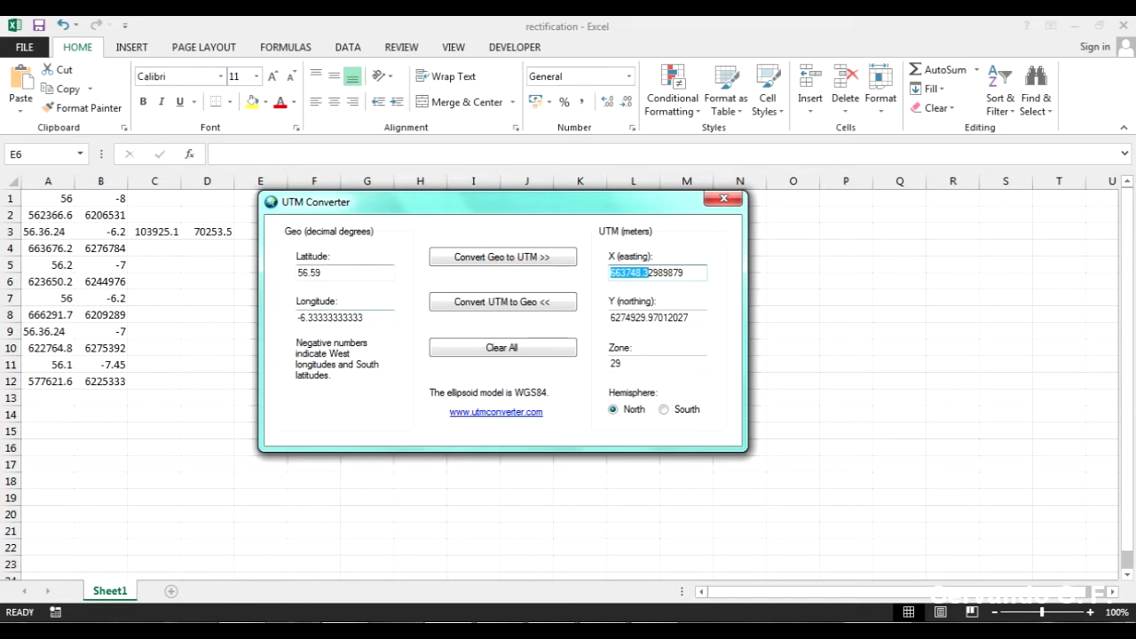
click(552, 632)
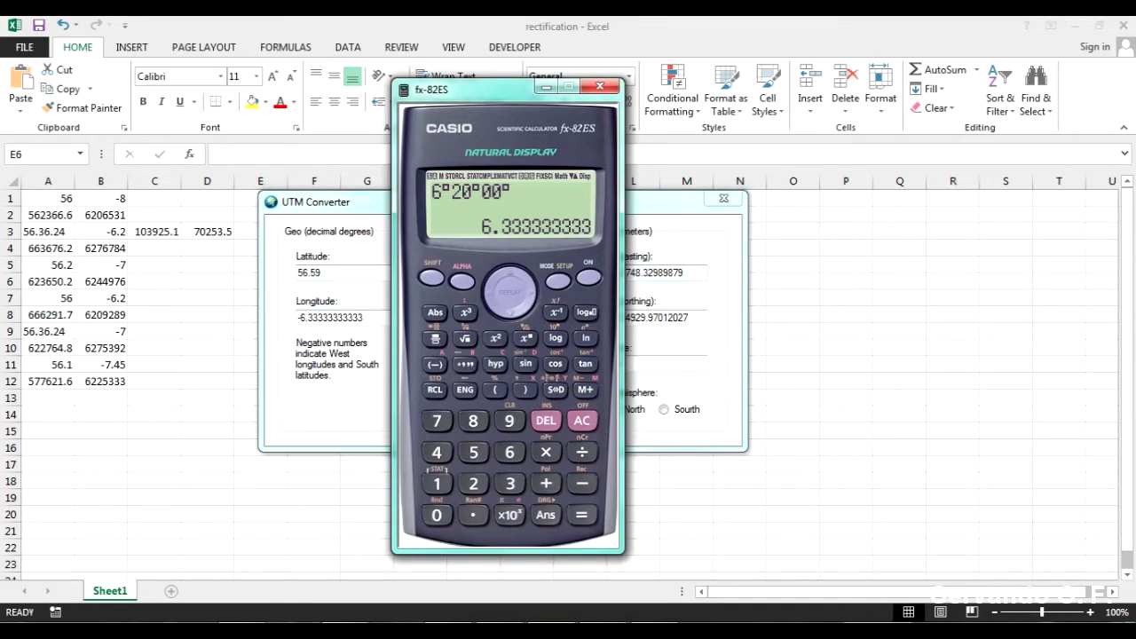
text(56)
click(466, 365)
text(36)
click(466, 364)
text(24)
click(465, 364)
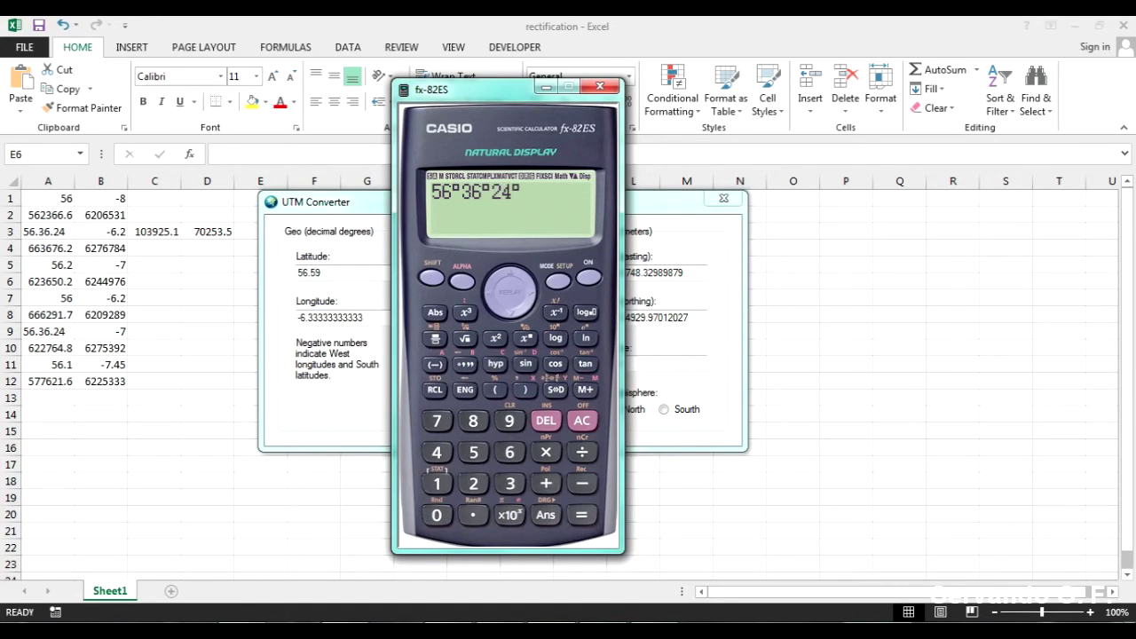
key(Return)
click(431, 278)
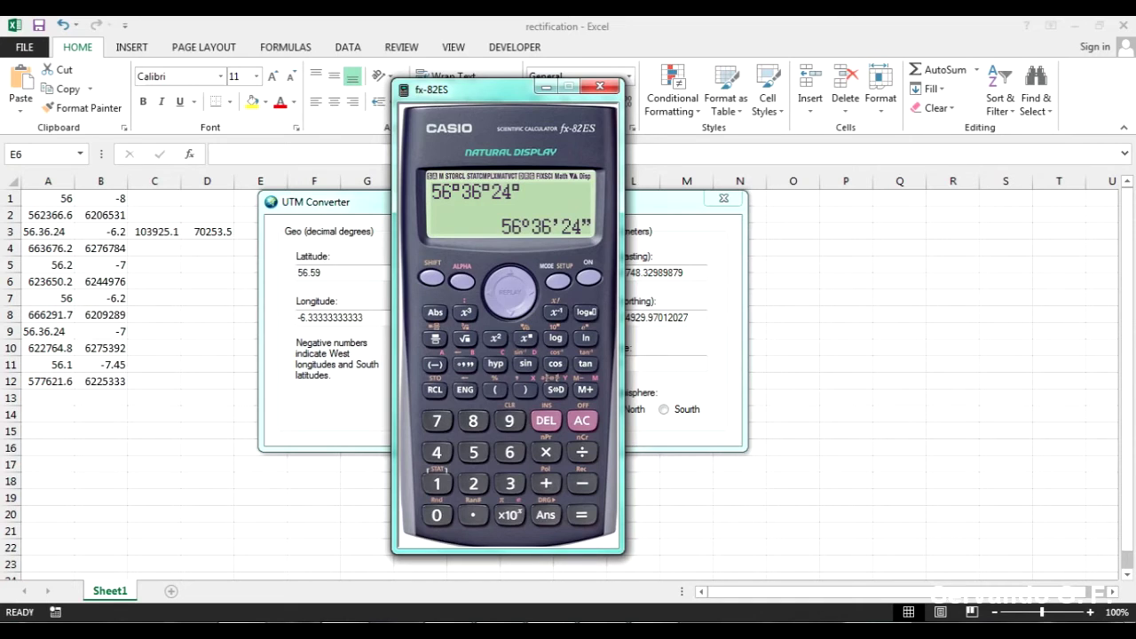
click(466, 364)
Set the latitude in UTM Converter to 56.606666666 and convert the position to UTM.
drag(498, 89, 747, 97)
drag(323, 274, 316, 274)
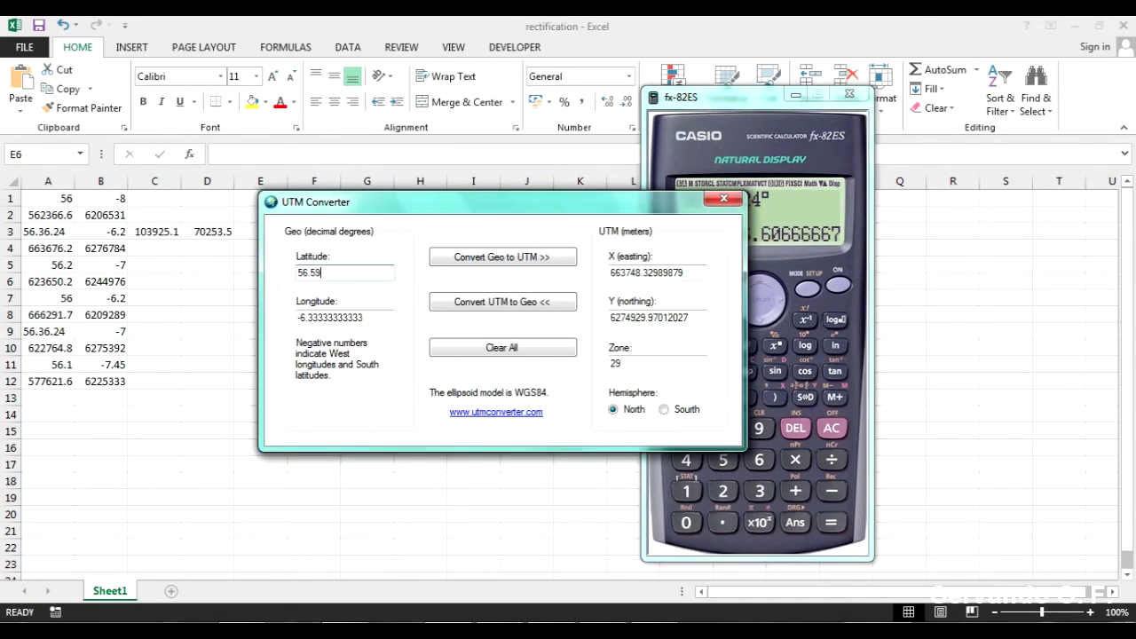
drag(399, 202, 289, 201)
text(606666666)
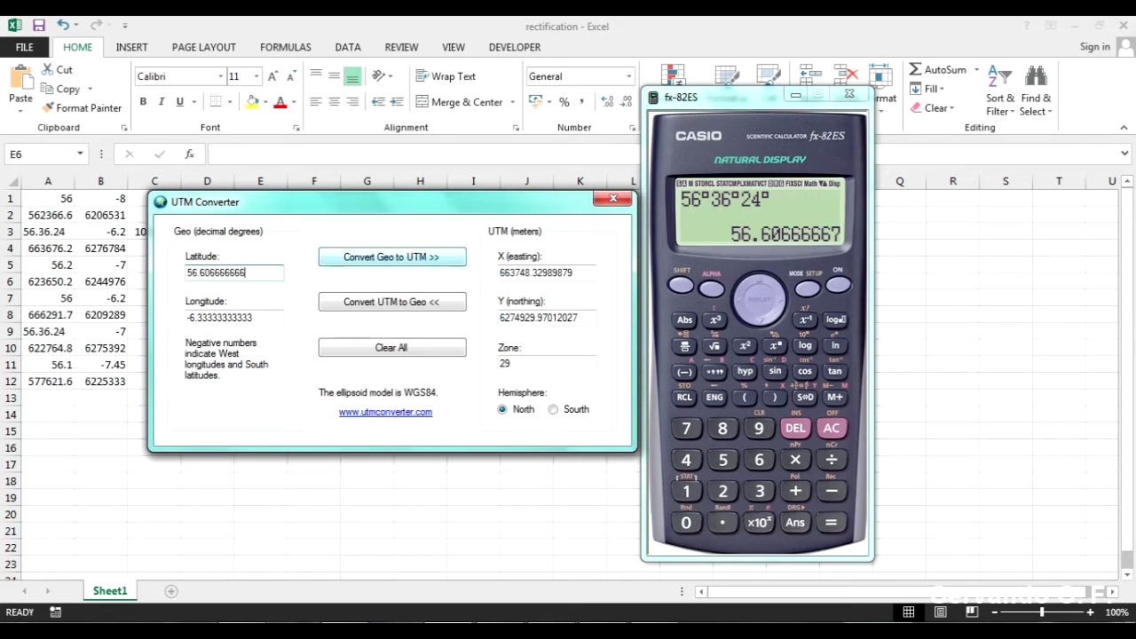
click(392, 257)
drag(289, 201, 165, 267)
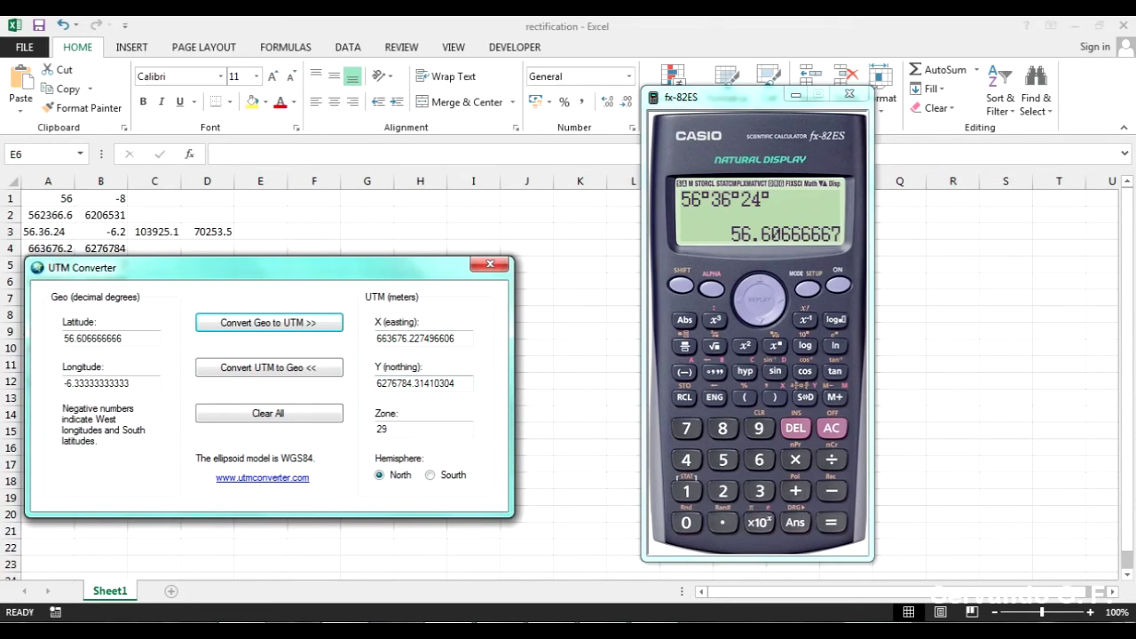
In Excel's rectification workbook, change the width formula in C3 to =A4-A2 and check the height formula in D3.
drag(222, 268, 507, 277)
click(155, 232)
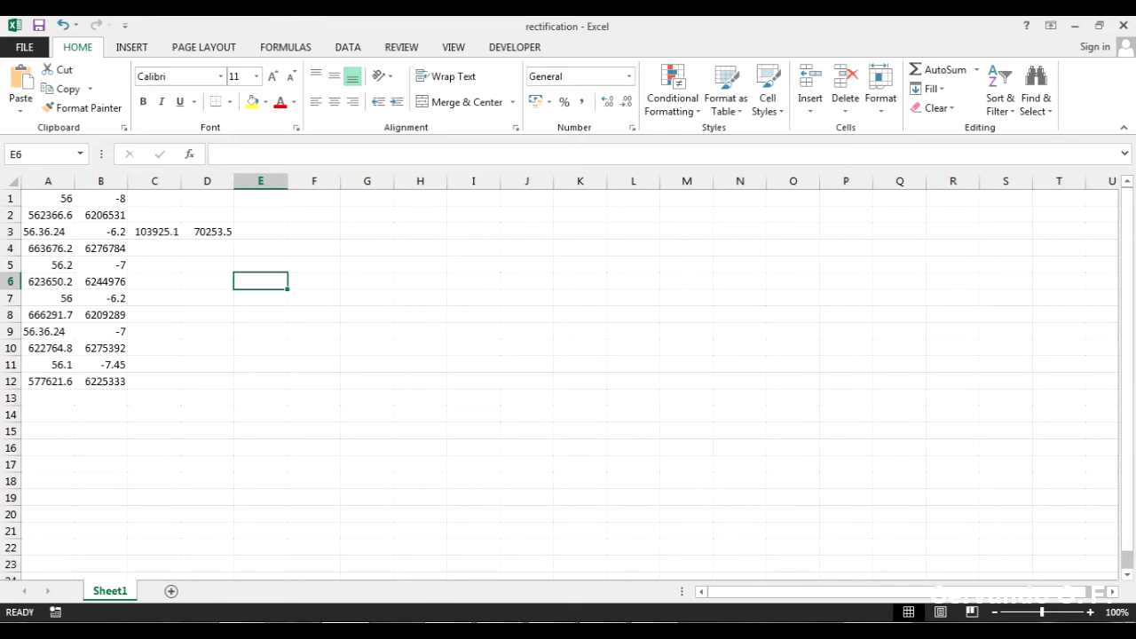
click(155, 232)
click(242, 155)
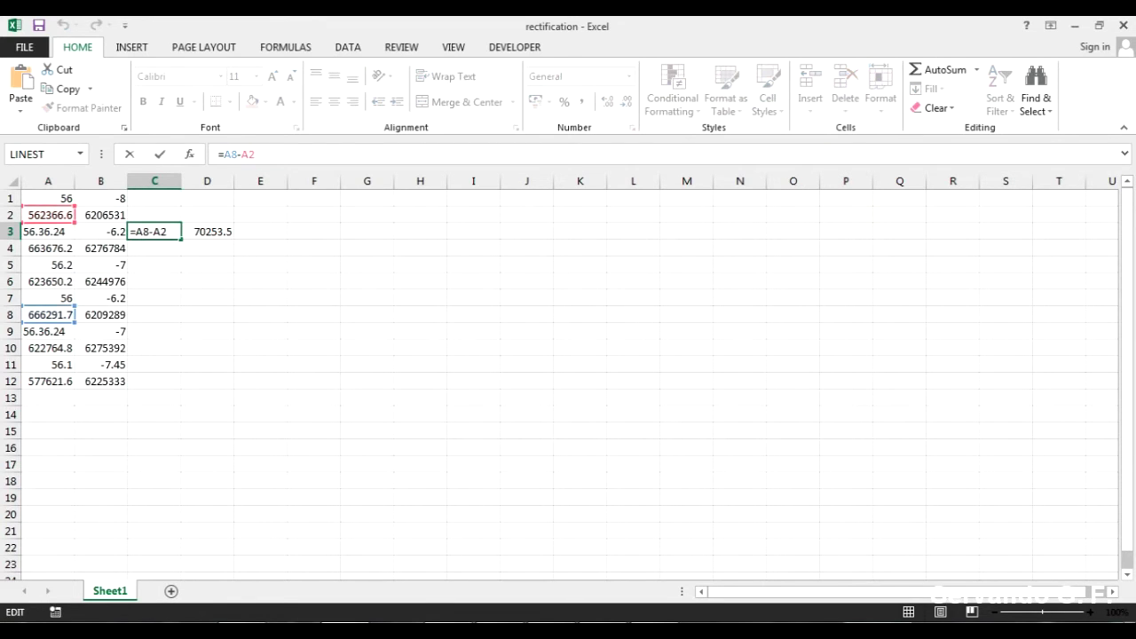
drag(54, 307, 53, 240)
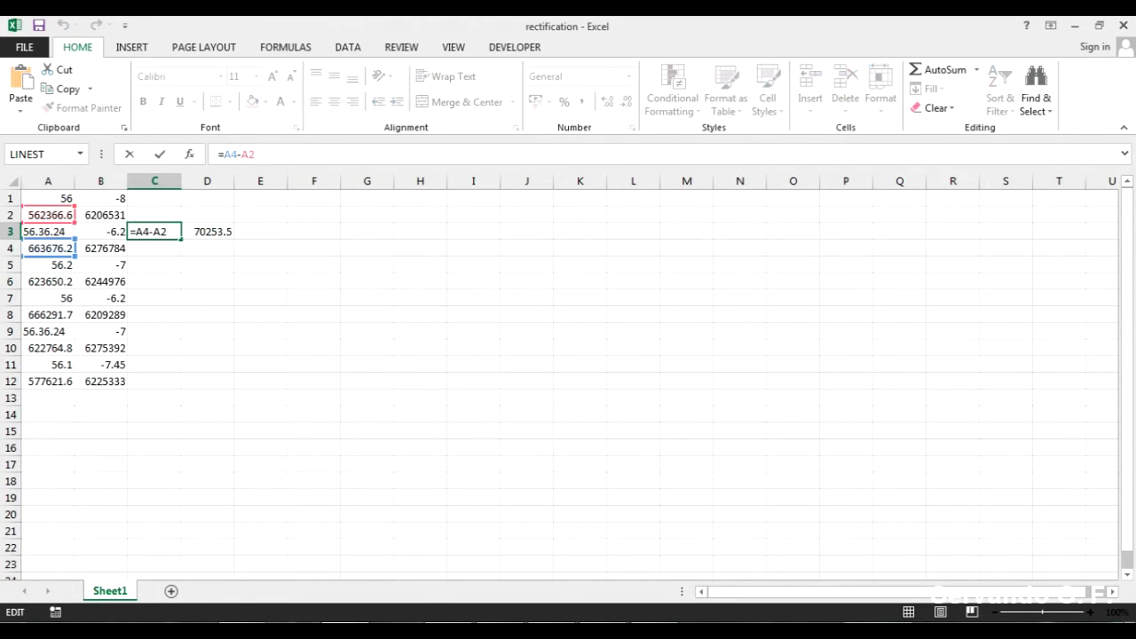
key(Return)
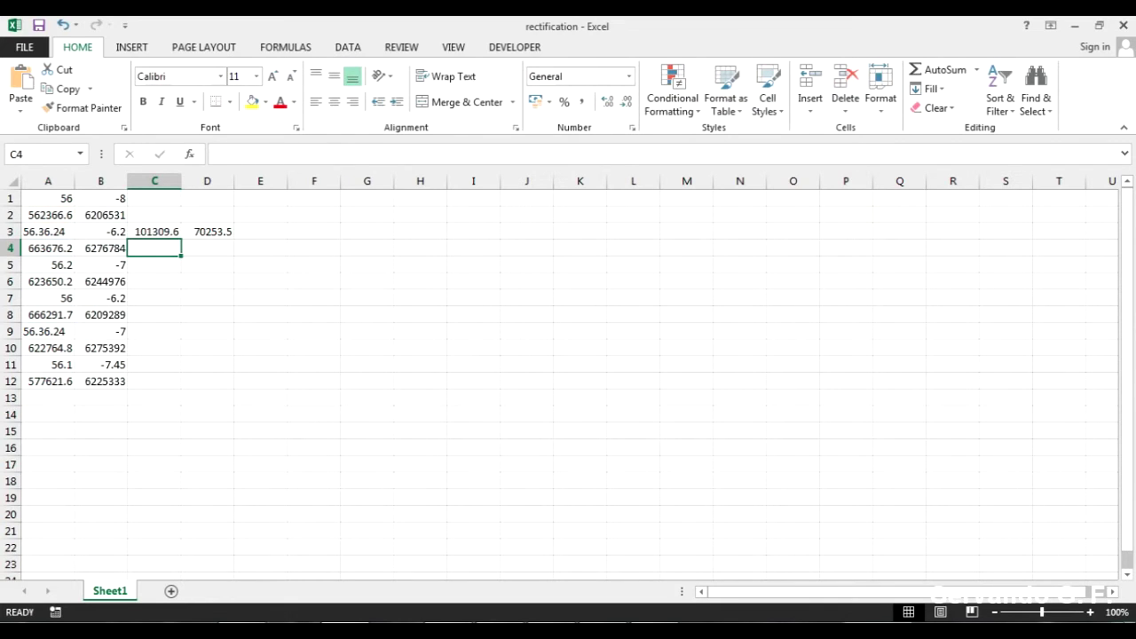
double_click(208, 232)
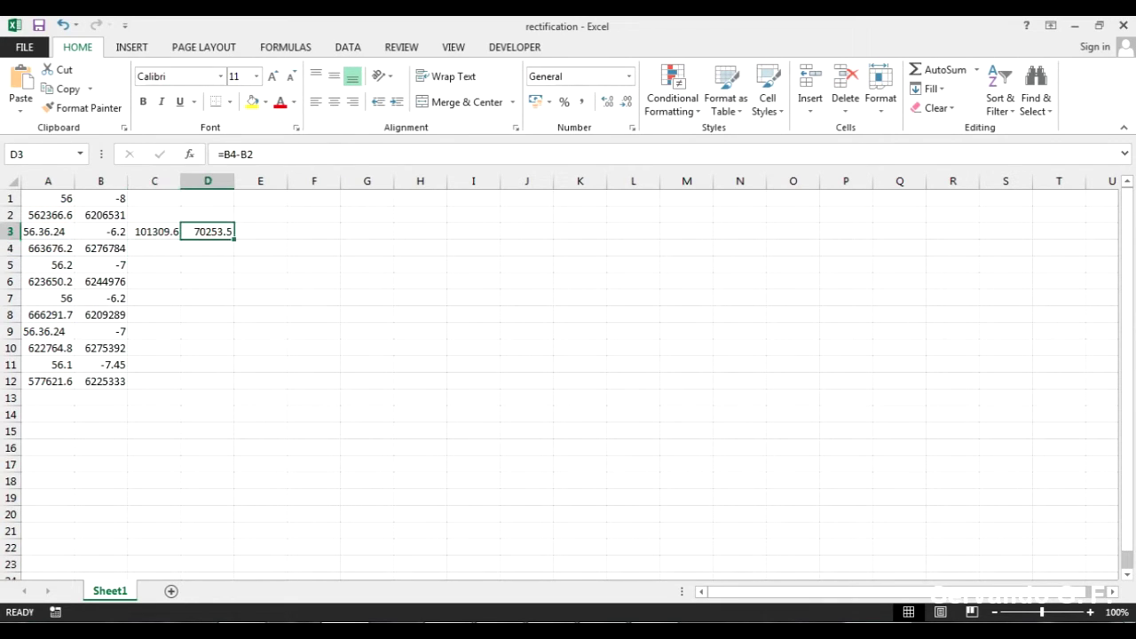
key(Escape)
Switch to ImRec and set the target area's width to 120000.
key(alt+Tab)
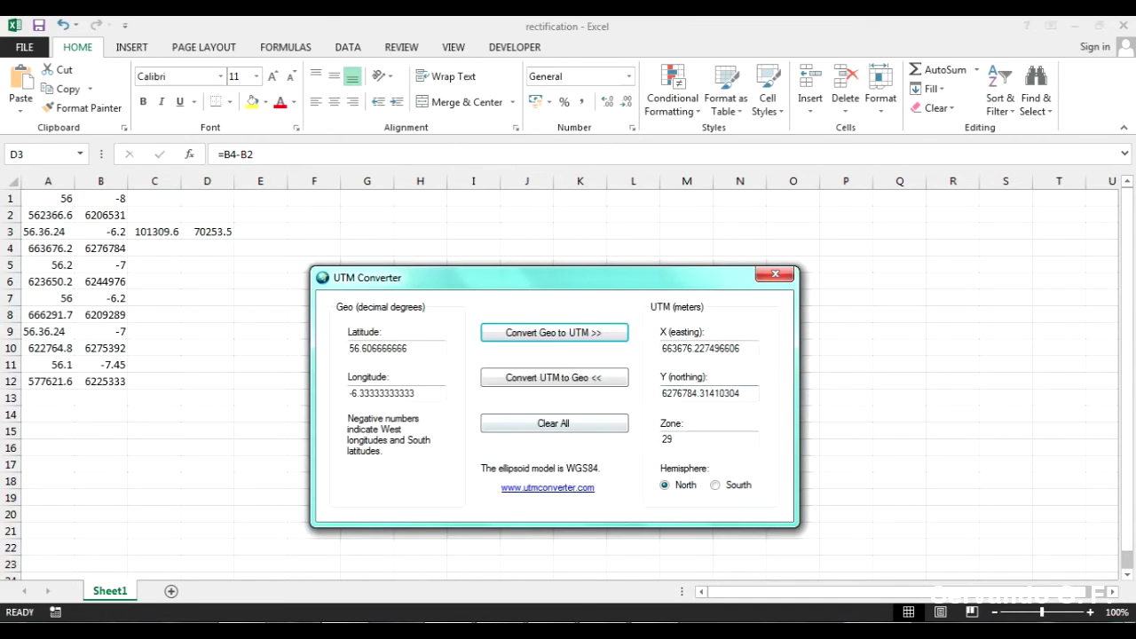
key(alt+Tab)
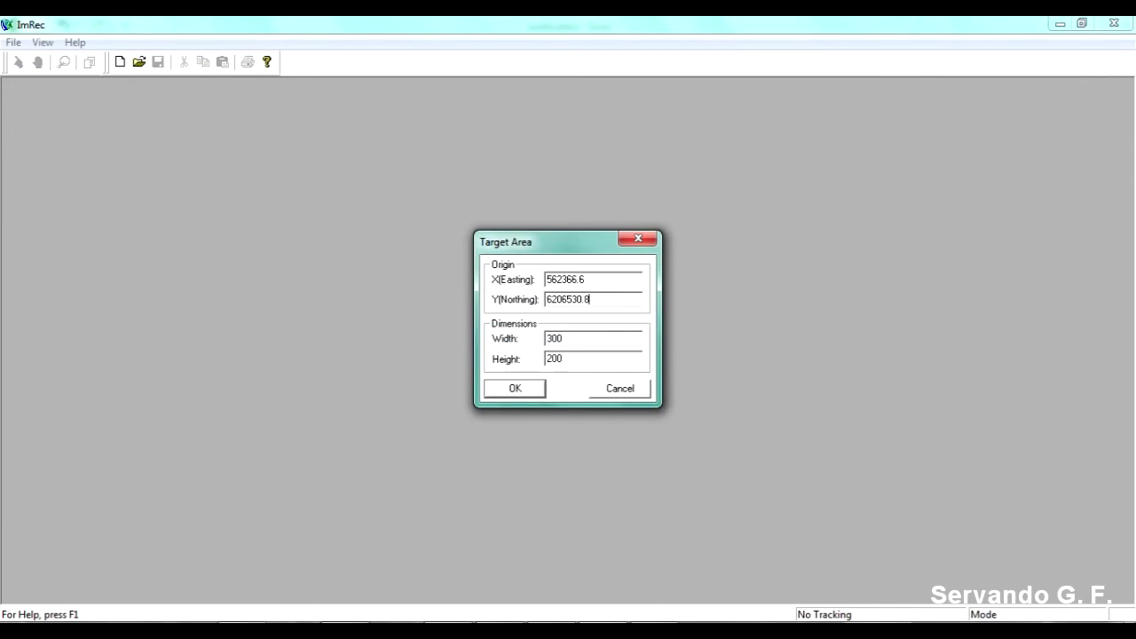
key(alt+Tab)
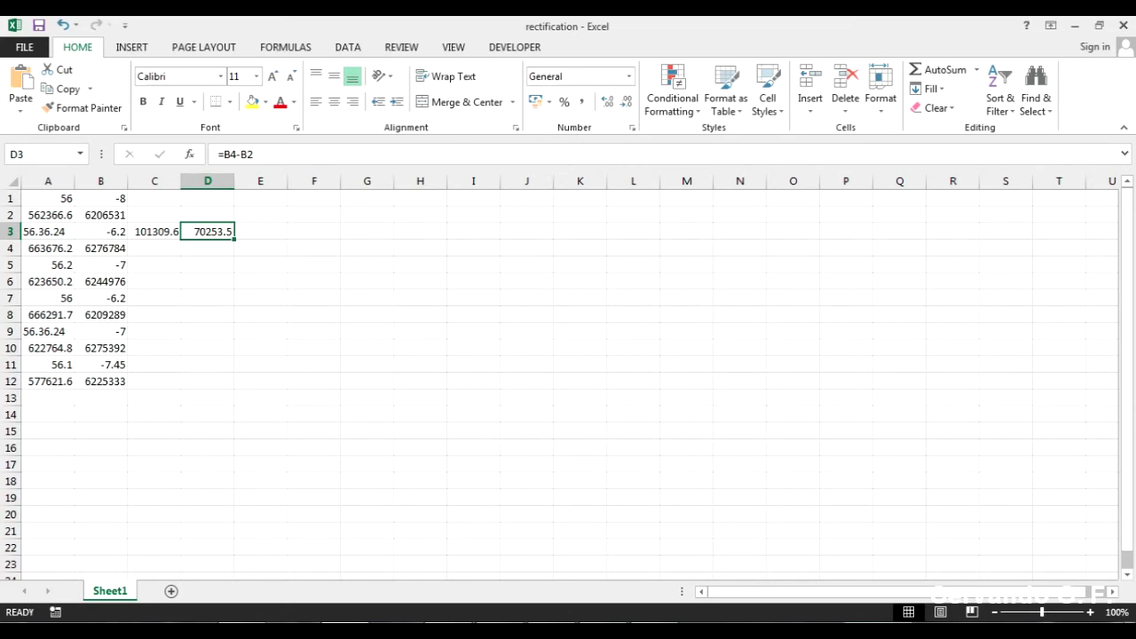
mouse_move(448, 632)
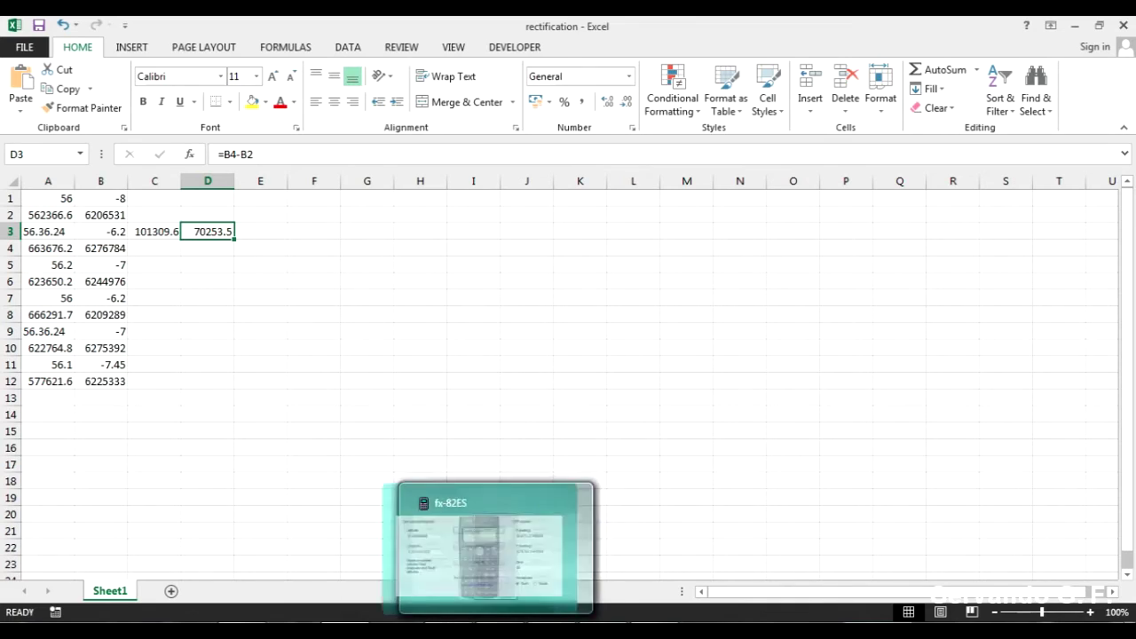
click(551, 632)
key(Tab)
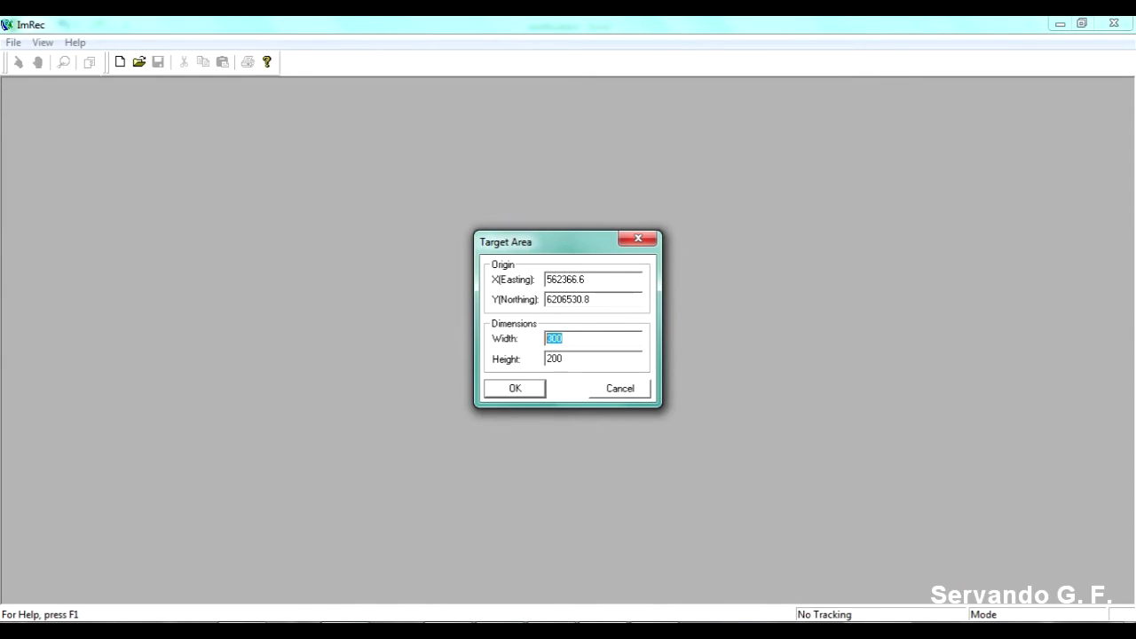
text(120000)
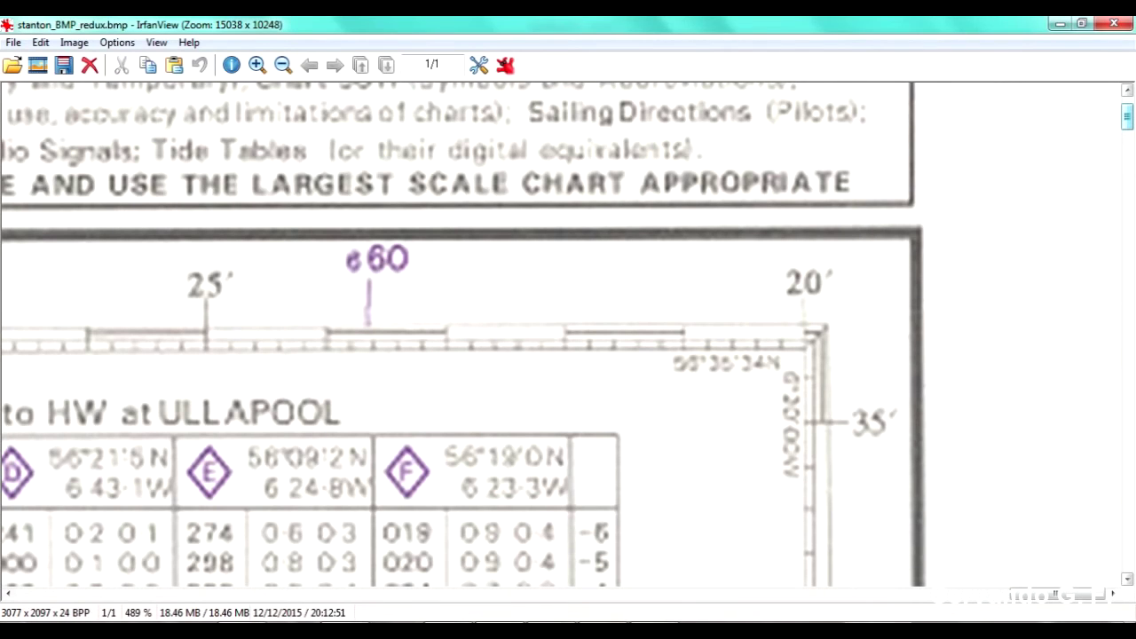
Examine the overall extent of the Stanton Banks chart in IrfanView.
click(283, 65)
click(283, 65)
click(283, 65)
click(283, 64)
click(283, 65)
click(283, 65)
click(283, 65)
click(284, 64)
click(283, 65)
click(283, 65)
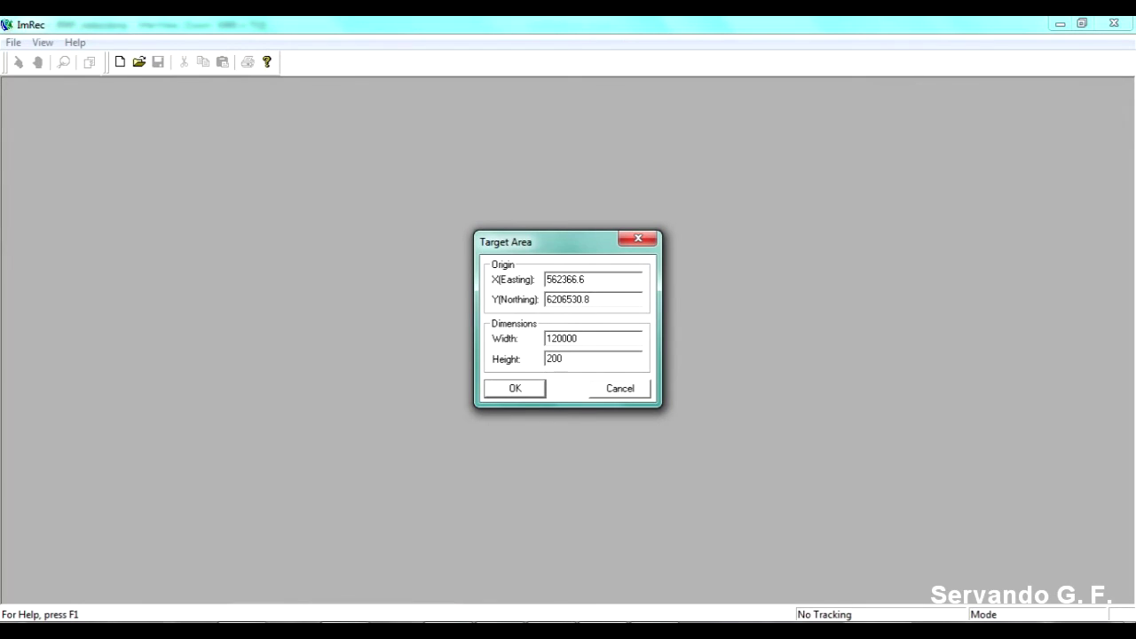
Set the target area's height in ImRec to 80000 and accept the target area.
key(alt+Tab)
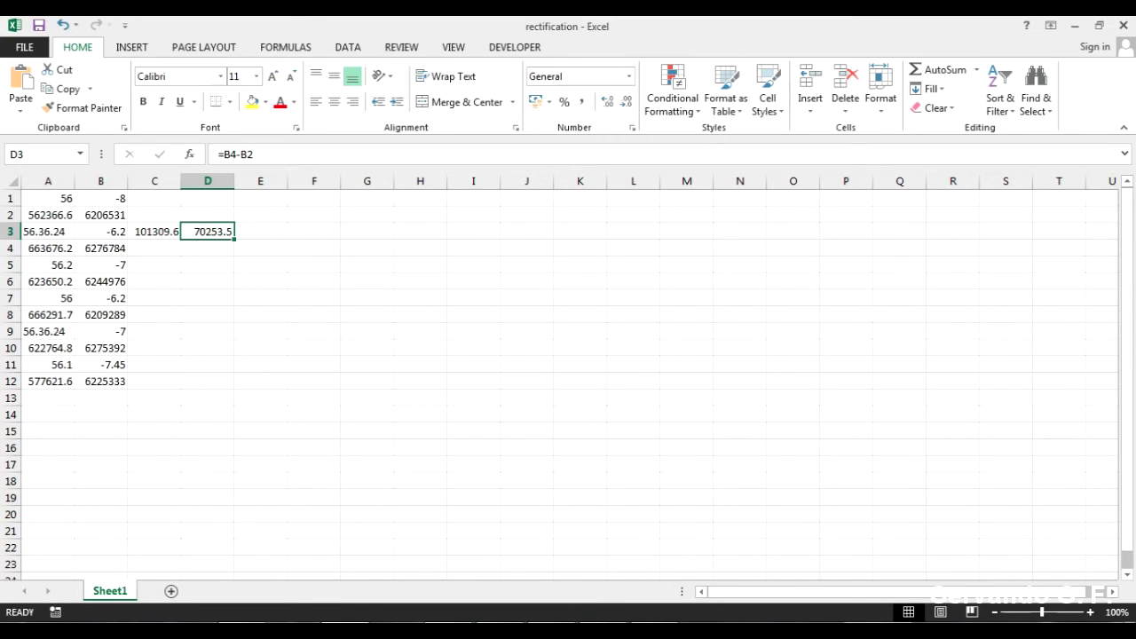
key(alt+Tab)
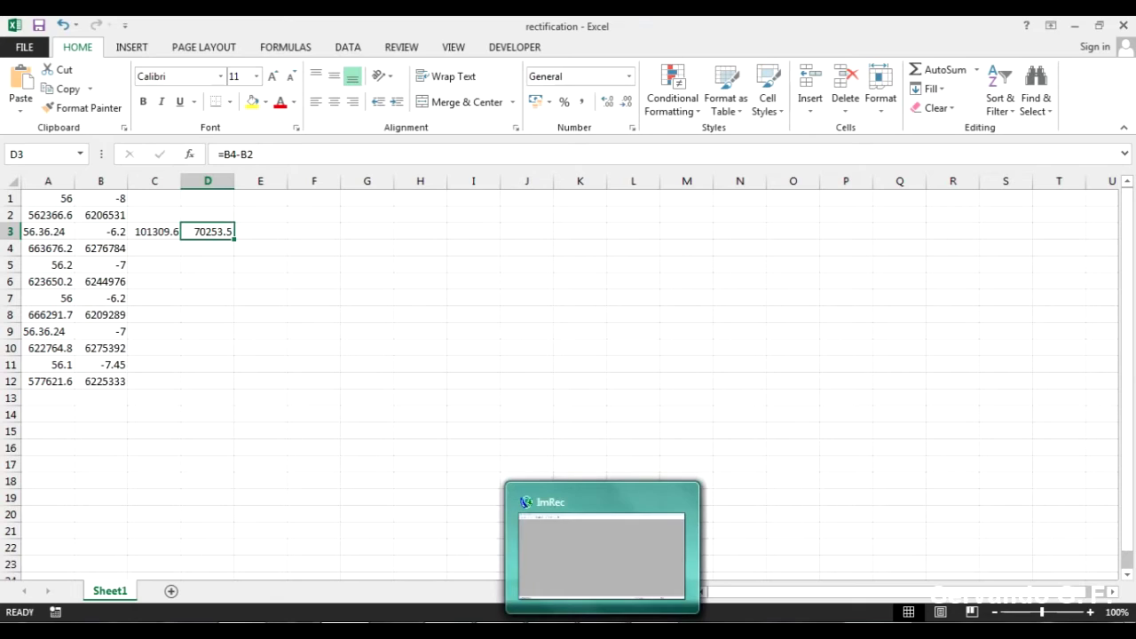
key(Tab)
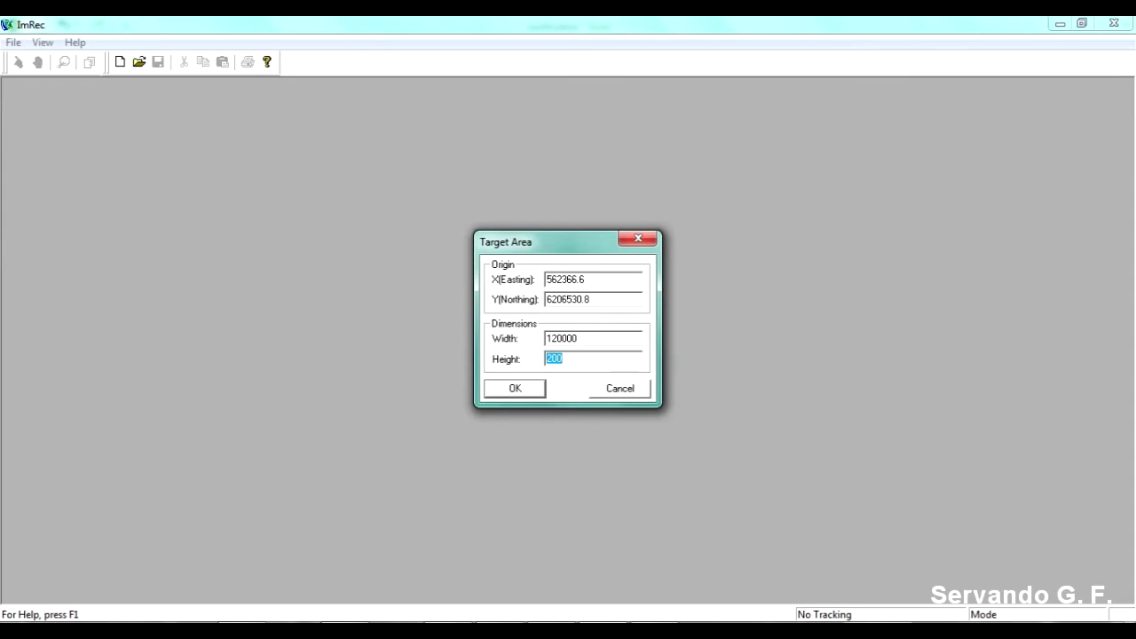
text(800000)
key(BackSpace)
key(Return)
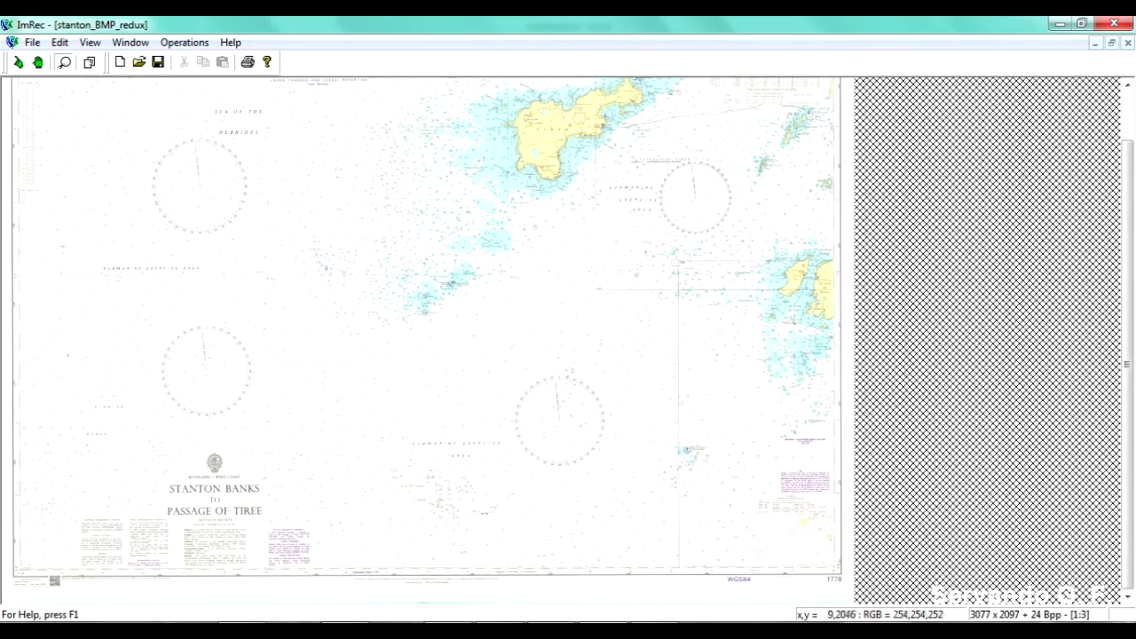
Place the first control point on the chart frame's southwest corner at 56°N, 8°W.
click(29, 554)
click(33, 551)
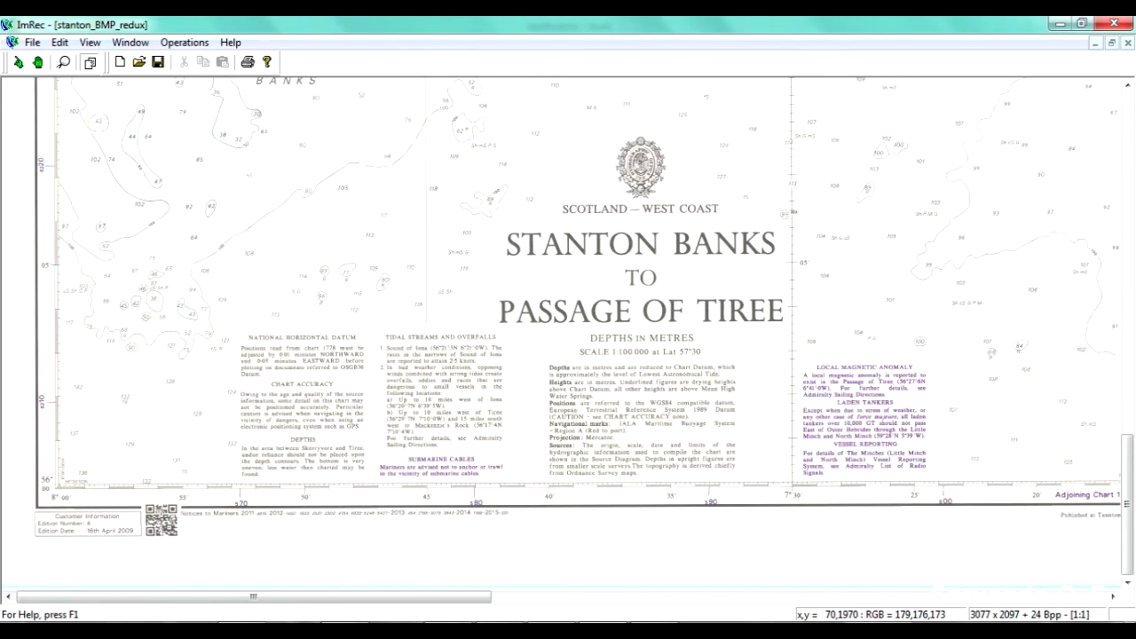
click(89, 63)
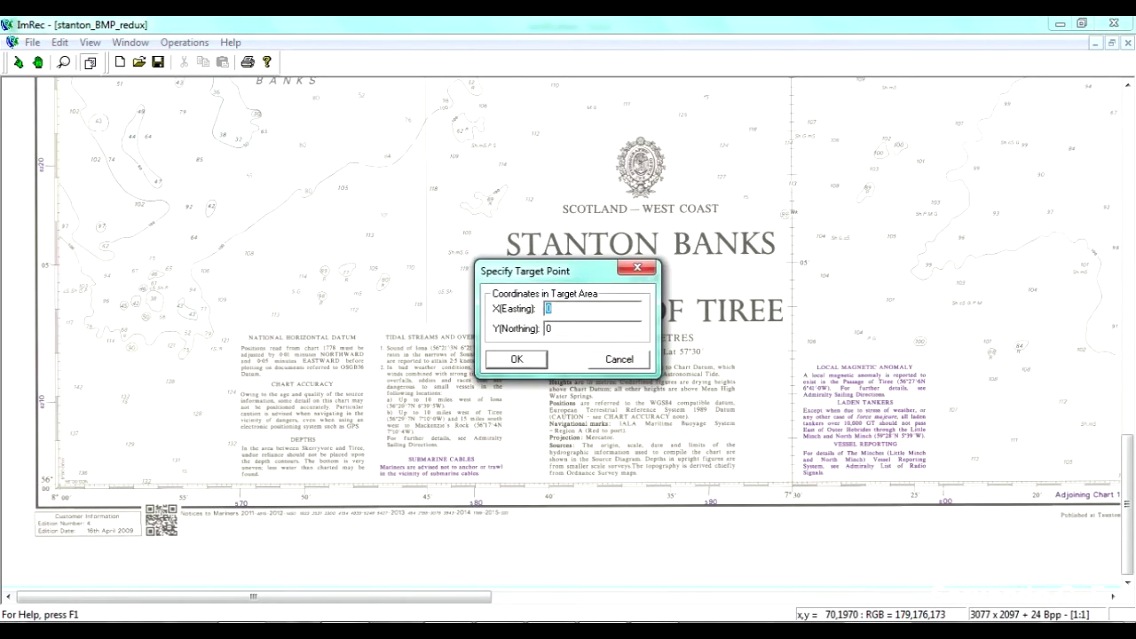
Copy the easting 562366.6 from Excel cell A2 into the first control point's X coordinate in ImRec.
mouse_move(345, 632)
click(345, 552)
click(101, 232)
click(49, 216)
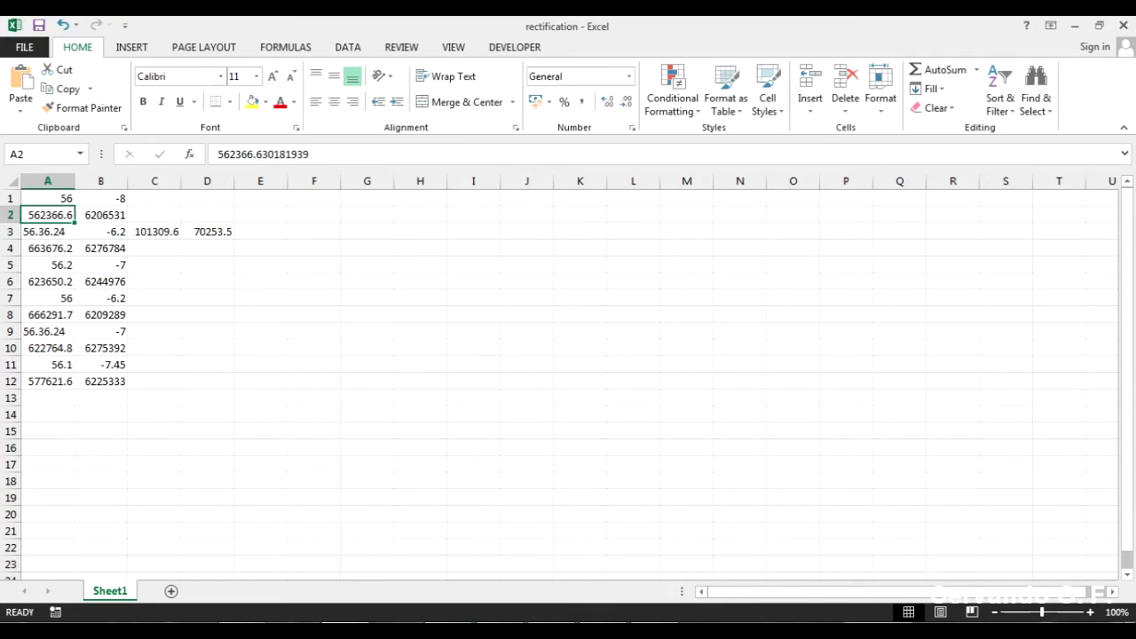
drag(217, 154, 263, 155)
key(ctrl+c)
click(224, 154)
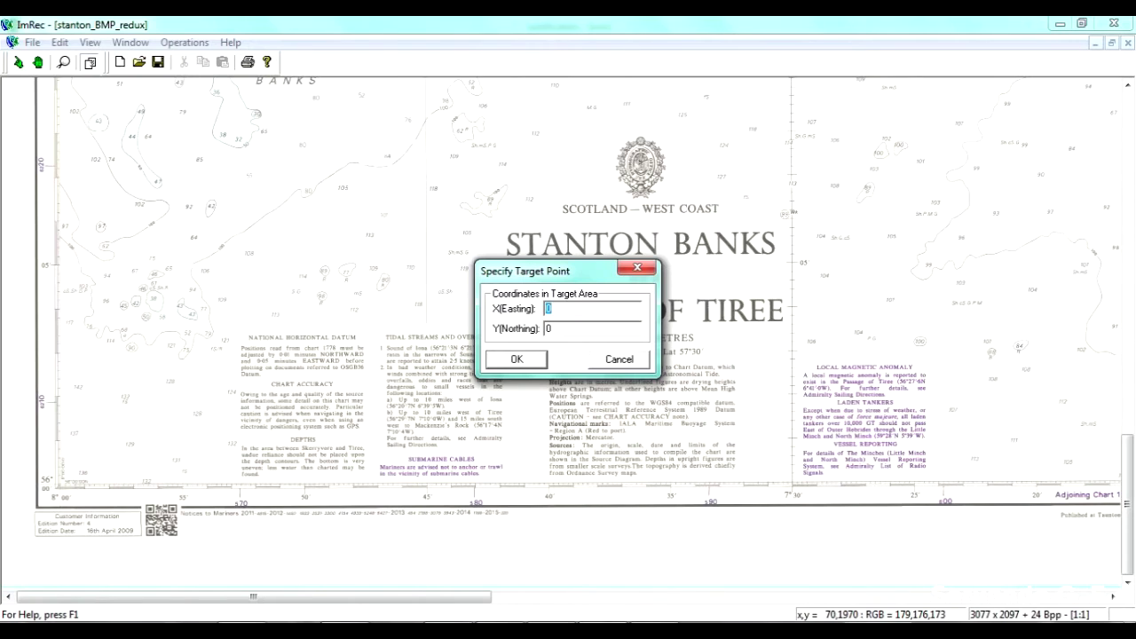
key(ctrl+v)
Copy the northing 6206530.8 from Excel cell B2 into the point's Y coordinate and accept the first control point.
key(alt+Tab)
click(101, 215)
drag(218, 155, 266, 155)
key(ctrl+c)
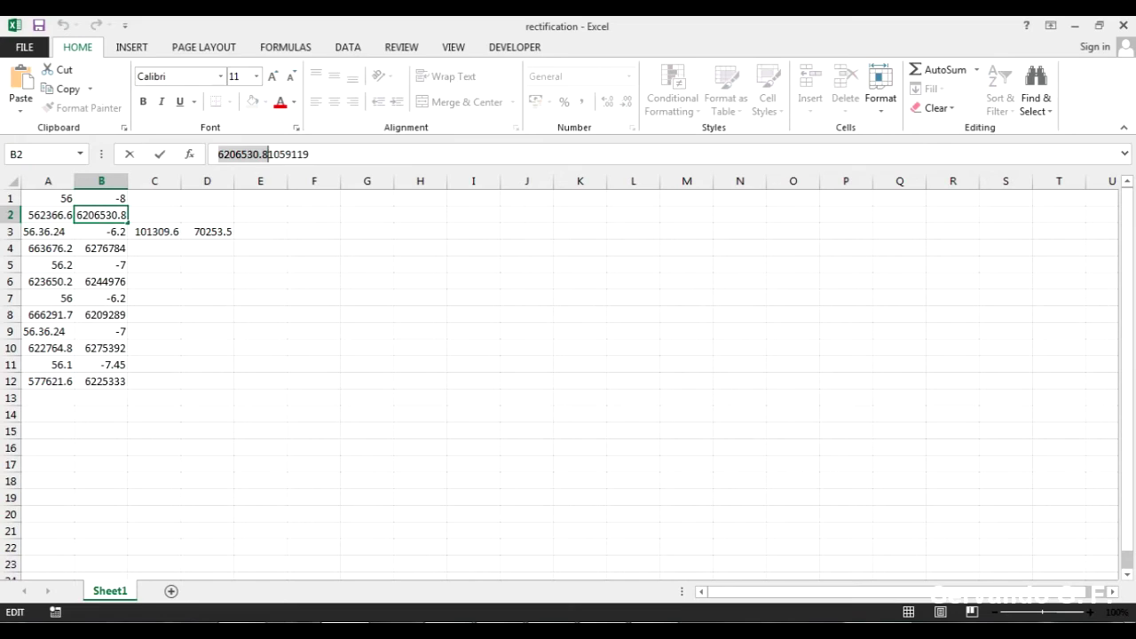
key(alt+Tab)
key(ctrl+v)
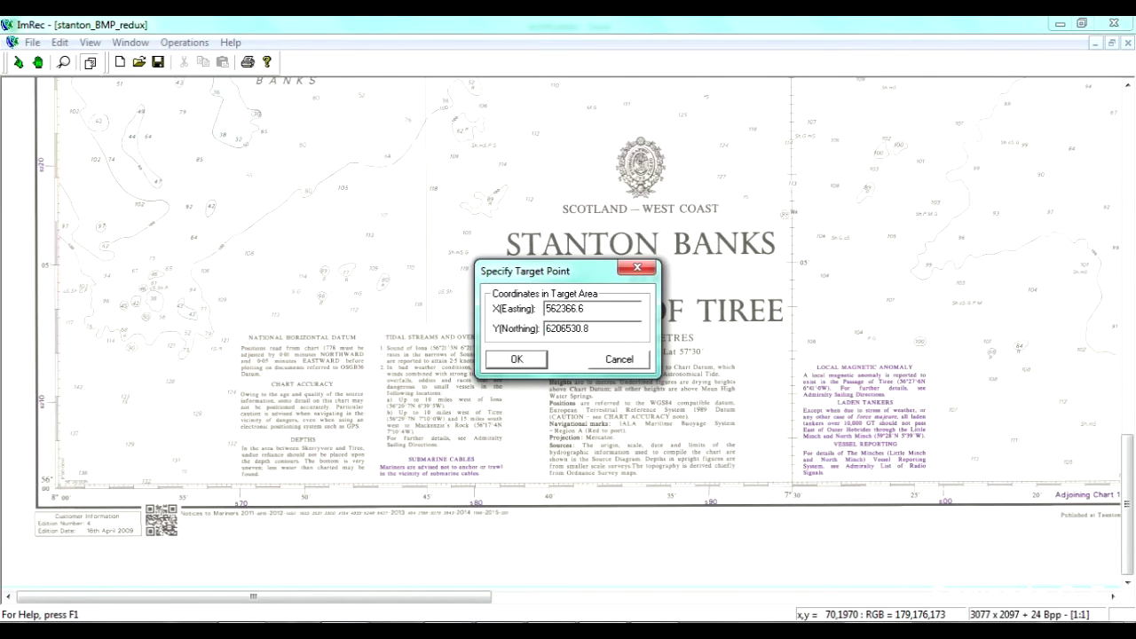
key(Return)
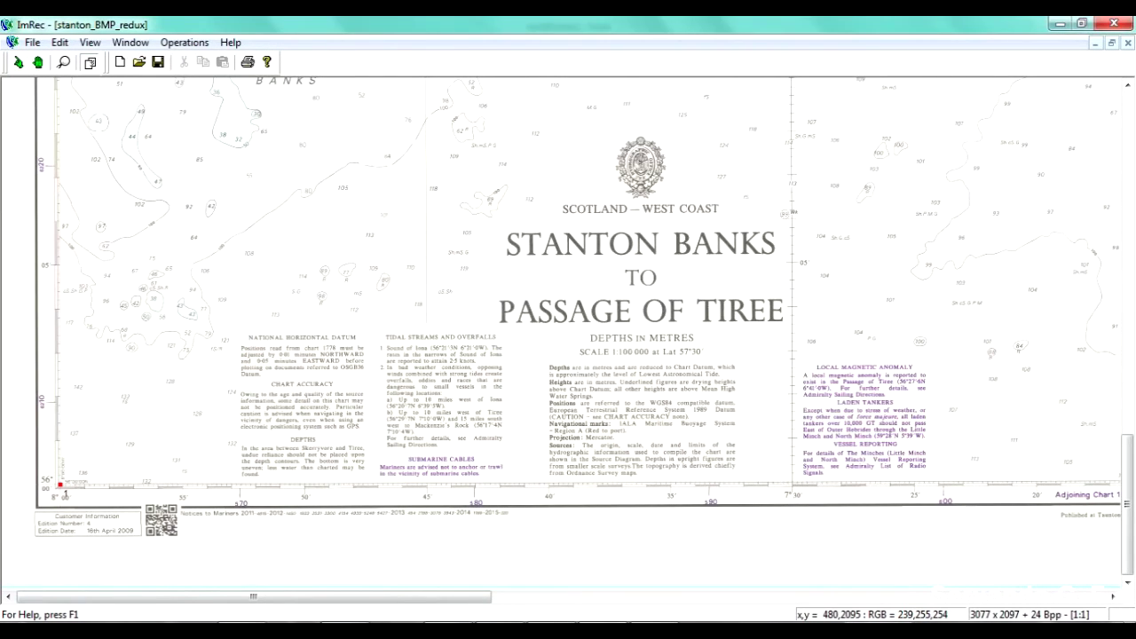
Place the second control point on the northeast corner of the chart's inner frame at 6°20'W.
drag(253, 597, 868, 597)
drag(1127, 506, 1128, 154)
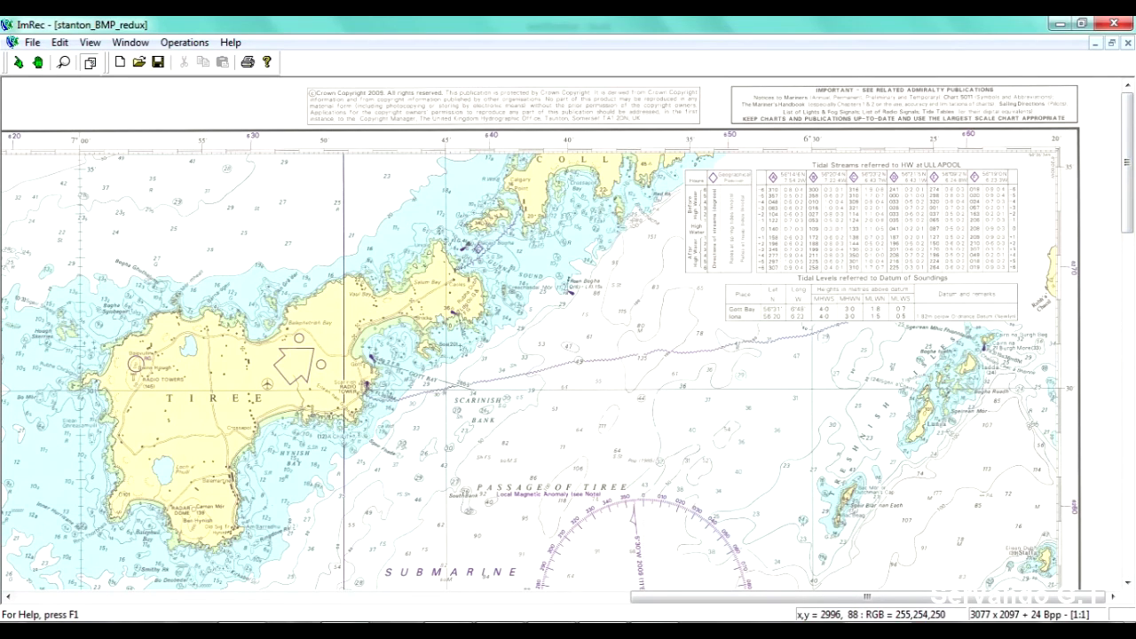
click(1057, 150)
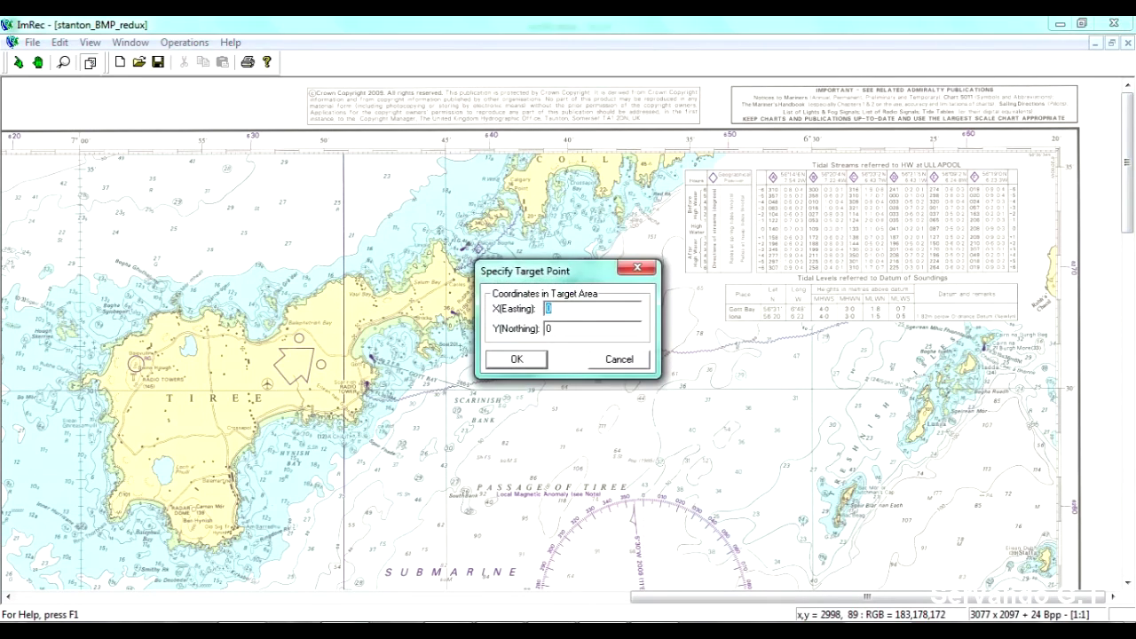
Copy the easting 663676.2 from Excel cell A4 into the second control point's X coordinate in ImRec.
key(alt+Tab)
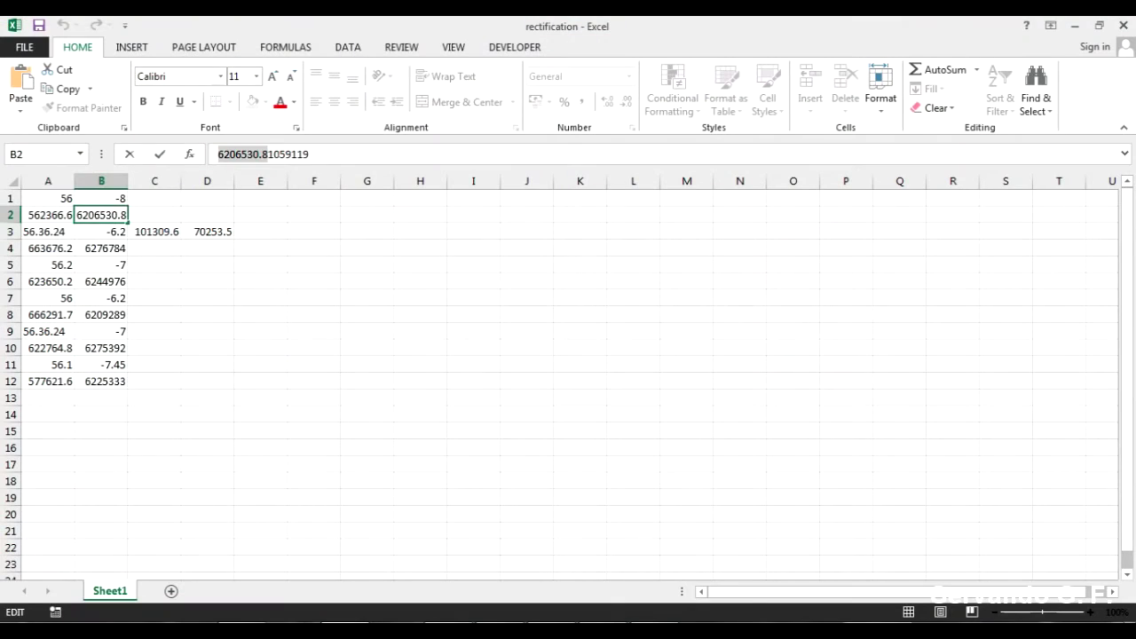
click(48, 249)
drag(218, 155, 262, 154)
key(ctrl+c)
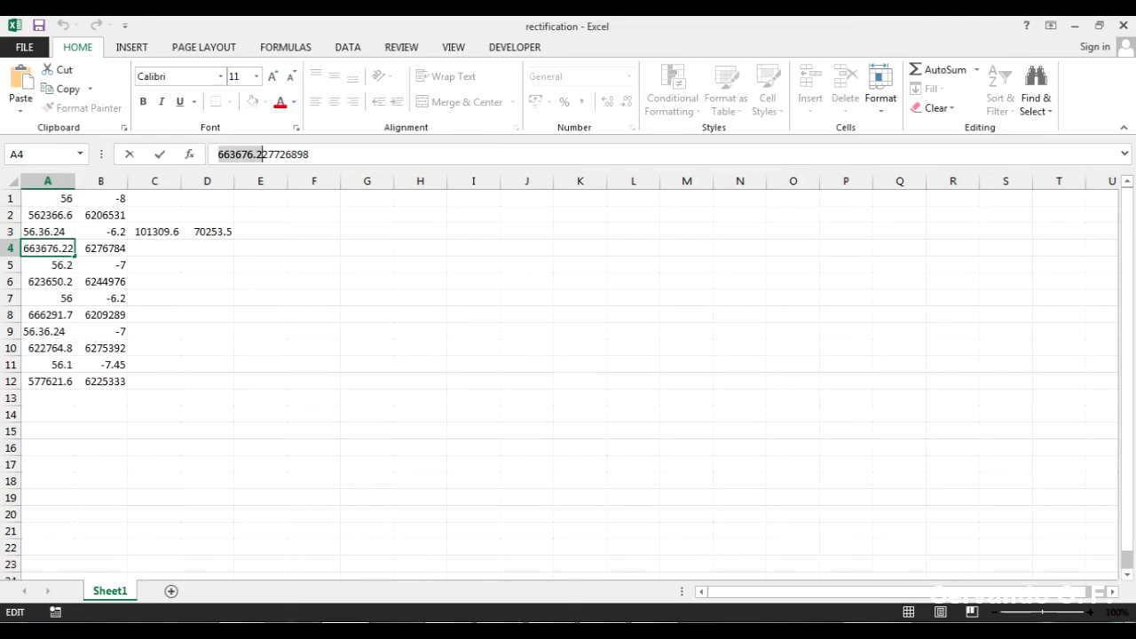
key(alt+Tab)
key(ctrl+v)
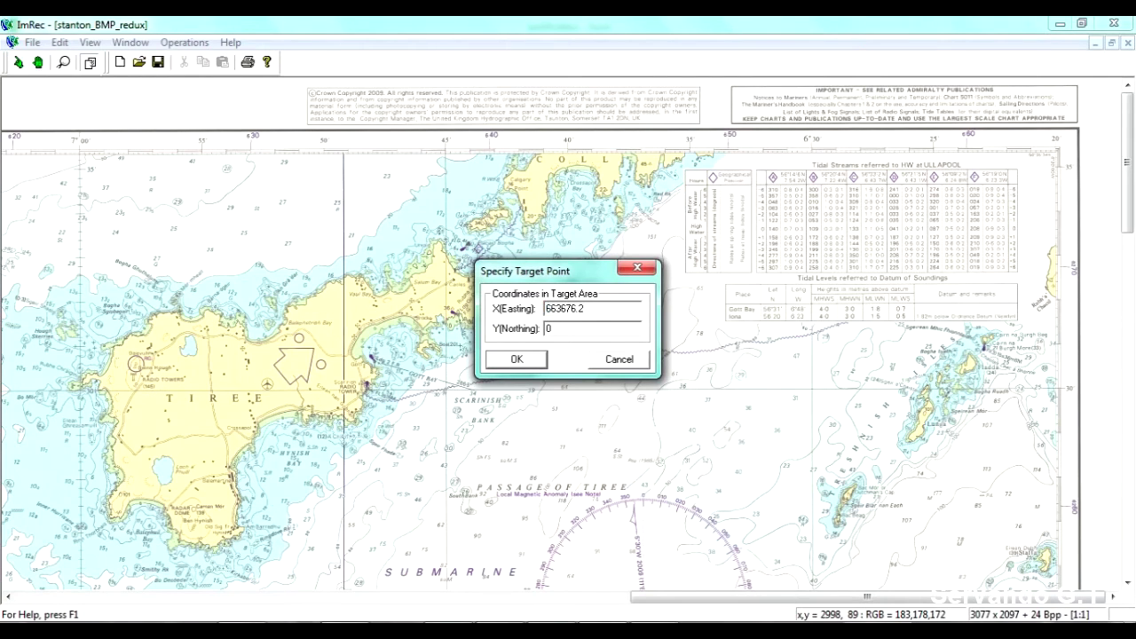
Copy the northing 6276784.3 from Excel cell B4 into the point's Y coordinate in ImRec and accept the second control point.
key(alt+Tab)
key(Tab)
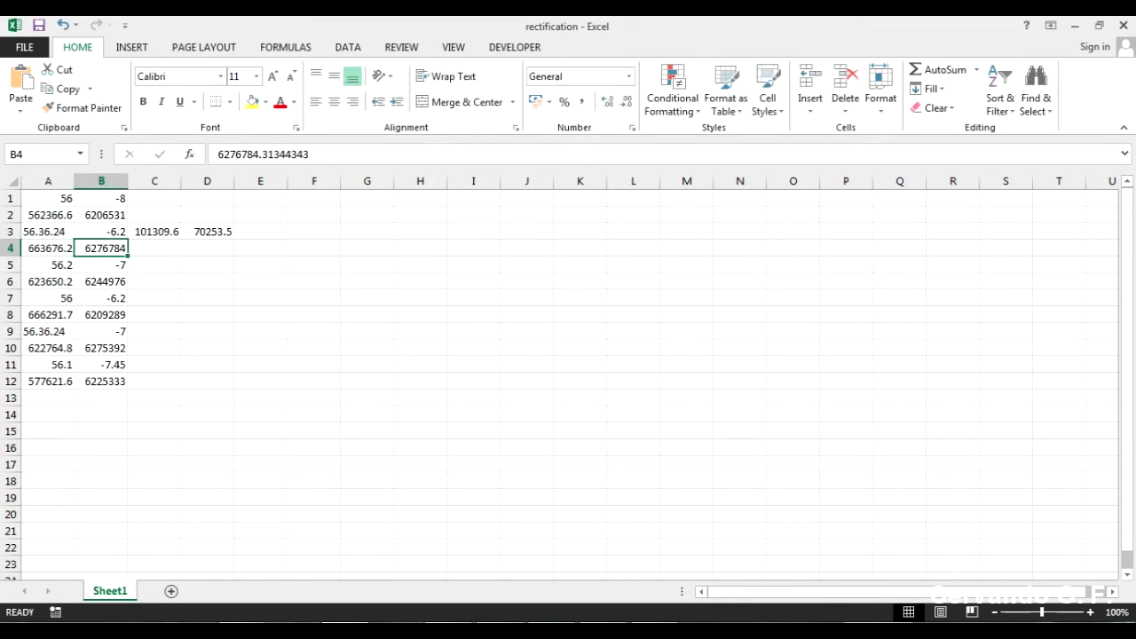
drag(218, 155, 268, 154)
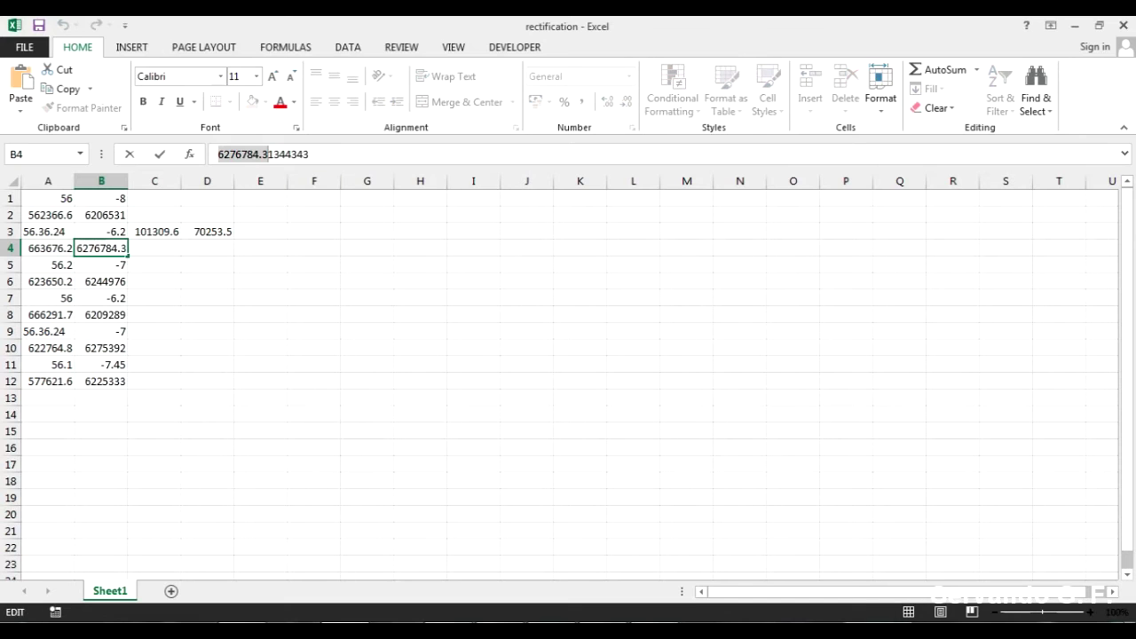
key(ctrl+c)
key(alt+Tab)
key(ctrl+v)
key(Return)
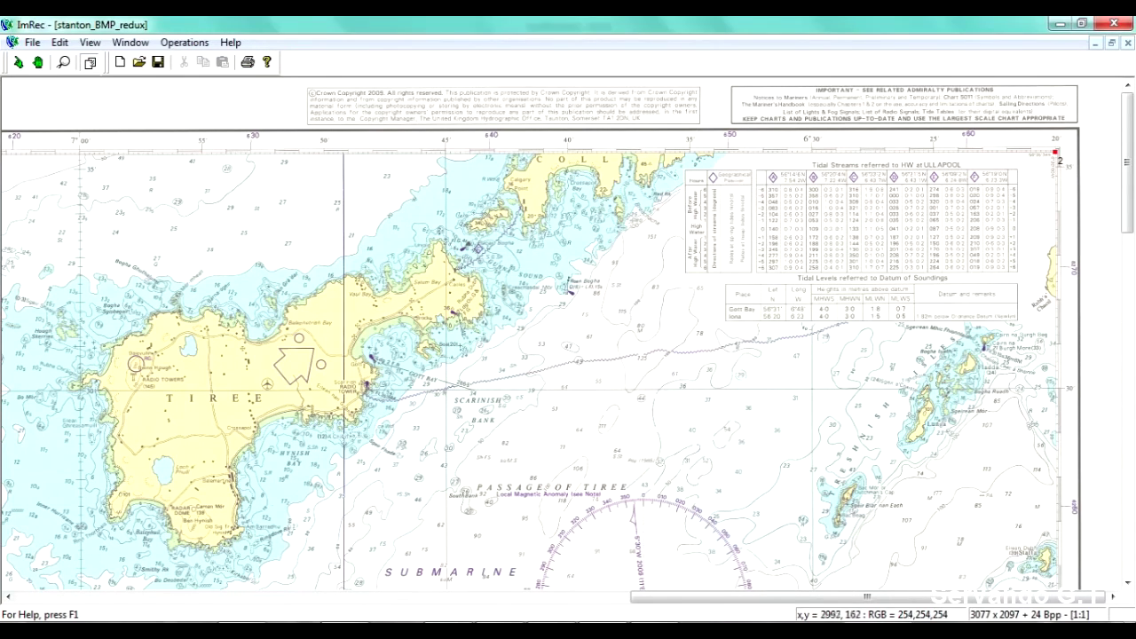
Zoom the chart out to 1:3 in ImRec and look over the area between the two control points.
drag(1128, 163, 1127, 389)
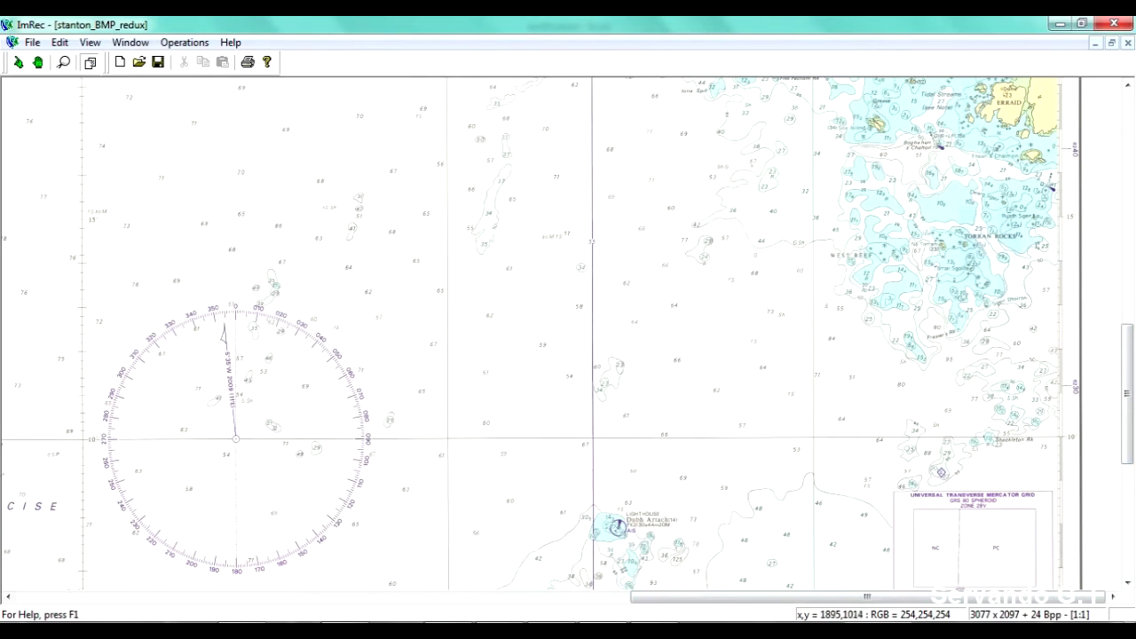
click(59, 42)
mouse_move(89, 42)
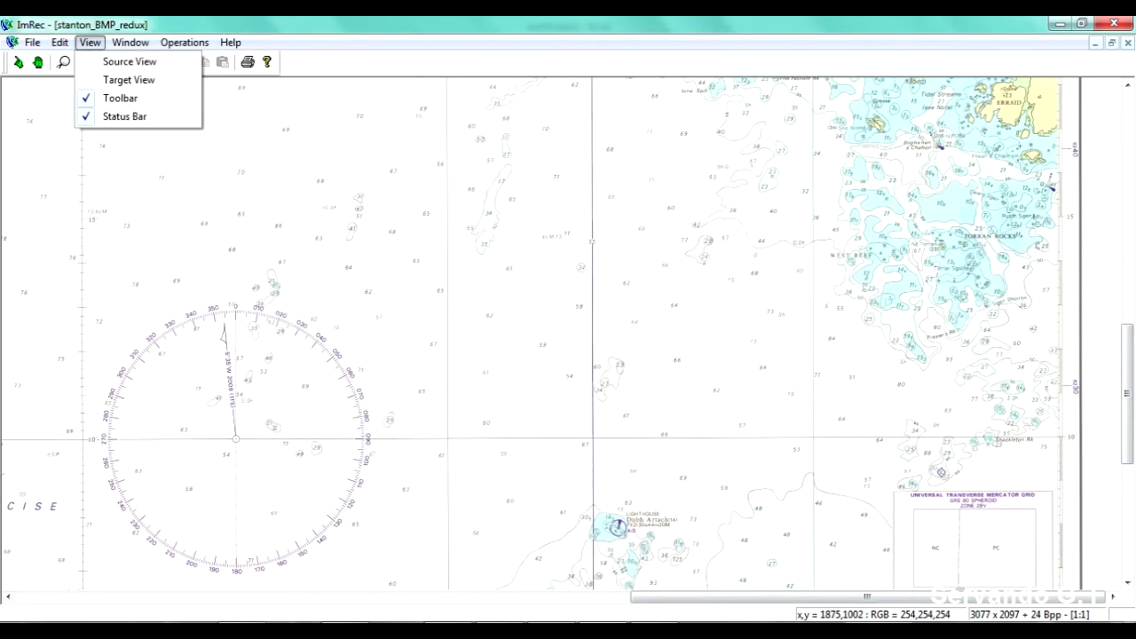
click(130, 42)
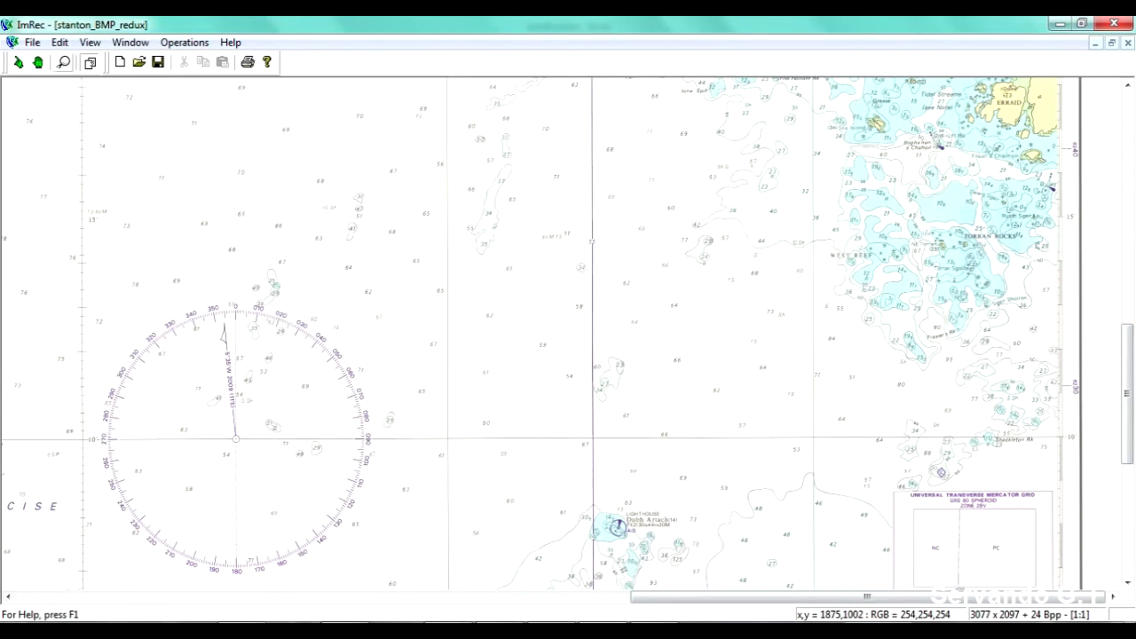
click(64, 62)
right_click(471, 346)
right_click(568, 346)
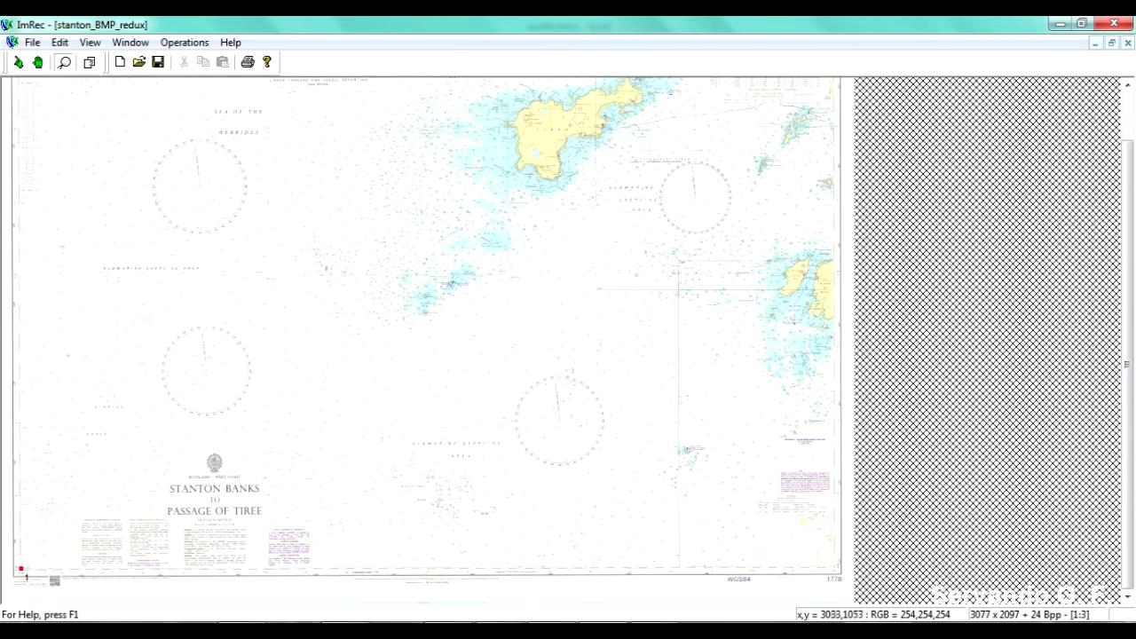
mouse_move(1128, 316)
mouse_down()
mouse_move(1127, 267)
mouse_move(1128, 320)
mouse_up()
Switch to IrfanView and examine the labelled graticule intersection west of Tiree, closing the open edit of Excel cell B4.
key(alt+Tab)
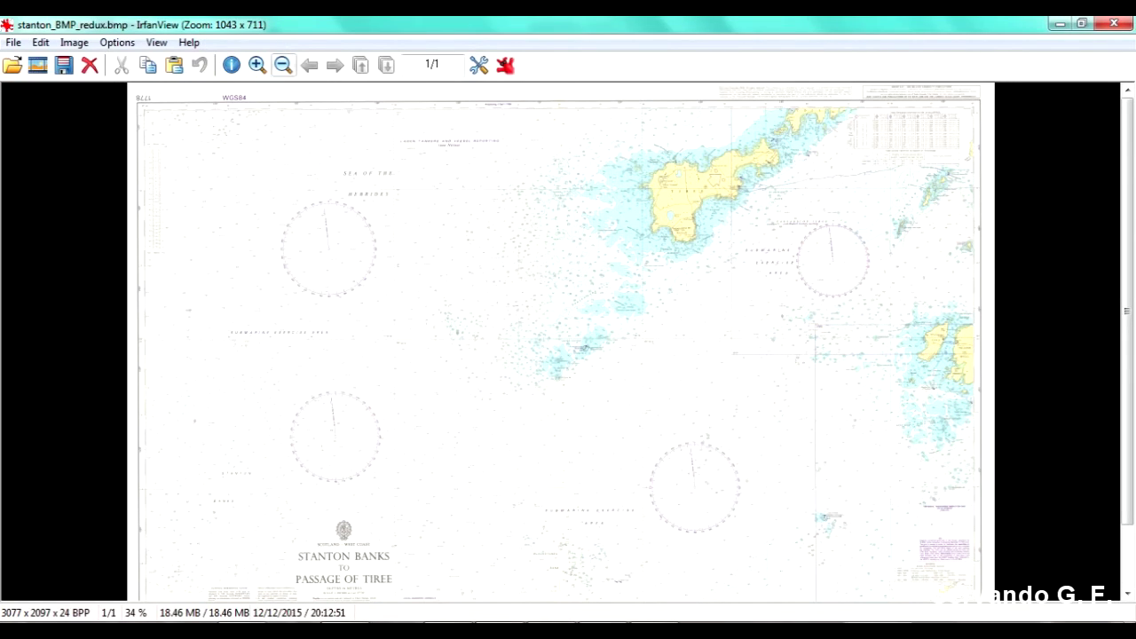
drag(364, 322, 429, 364)
click(400, 344)
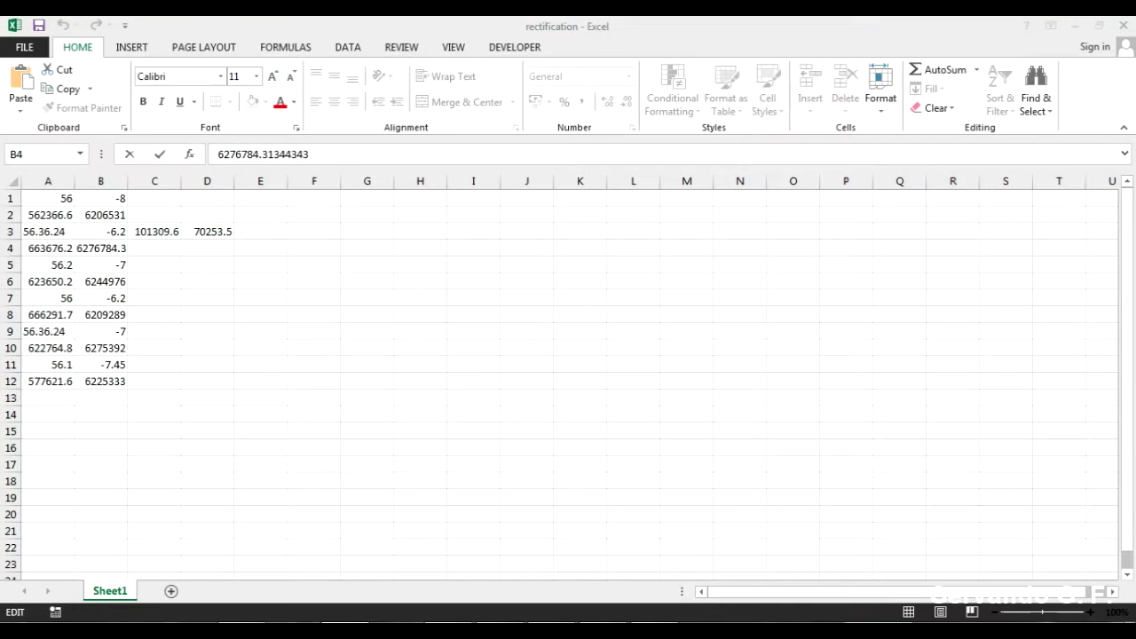
drag(220, 154, 268, 155)
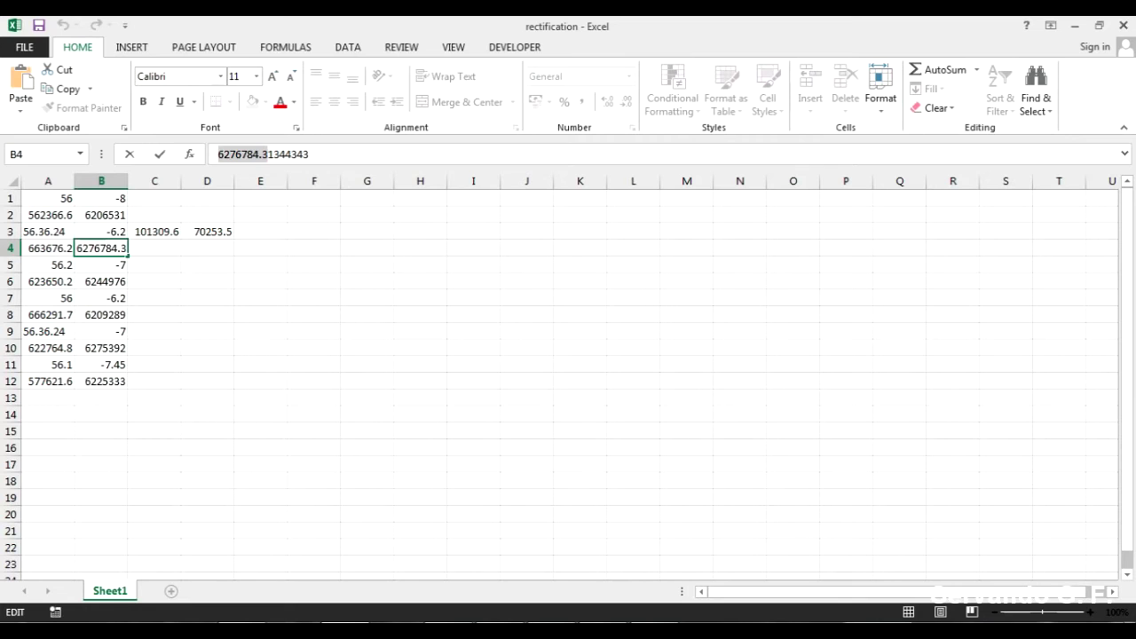
key(Return)
key(Left)
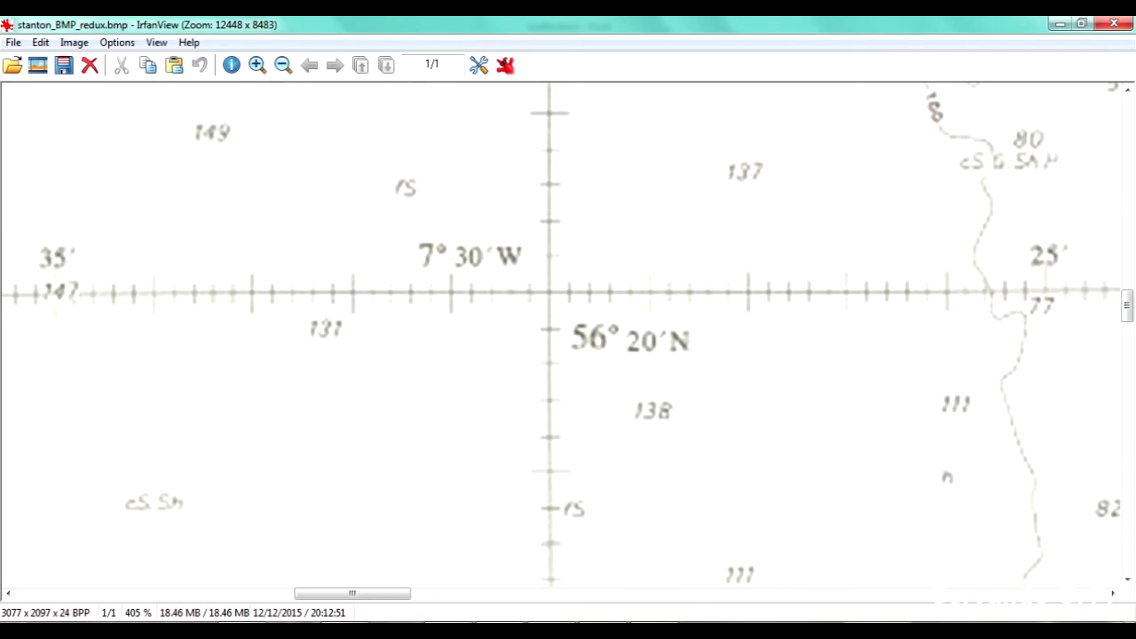
Convert the latitude 56°20'0" to decimal degrees in the fx-82ES calculator.
key(alt+Tab)
drag(710, 96, 149, 99)
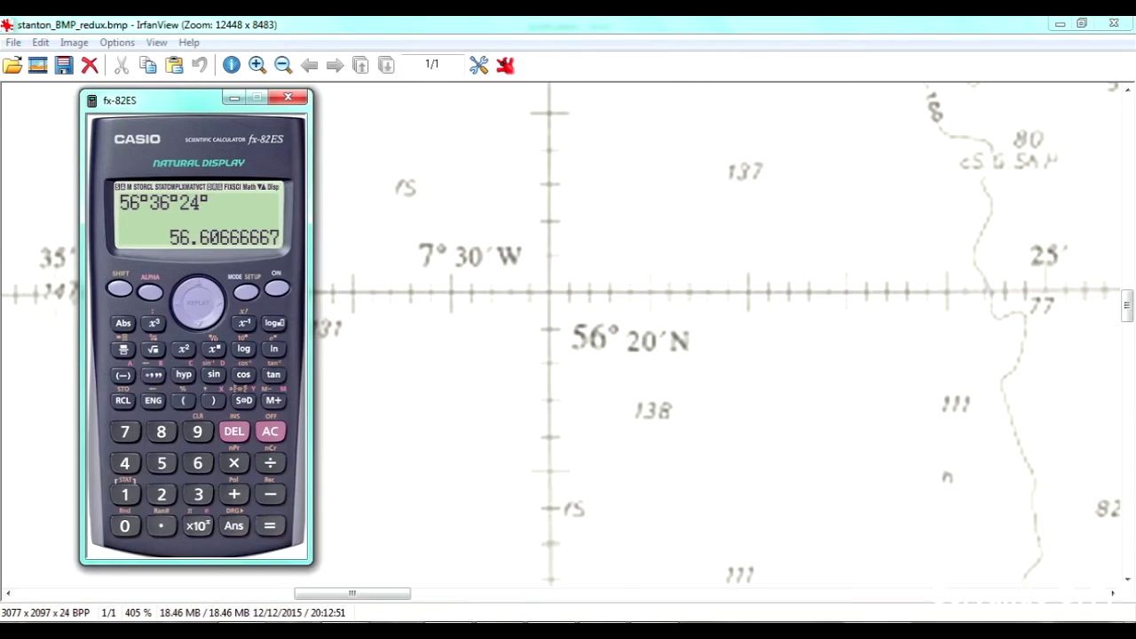
text(56)
click(153, 375)
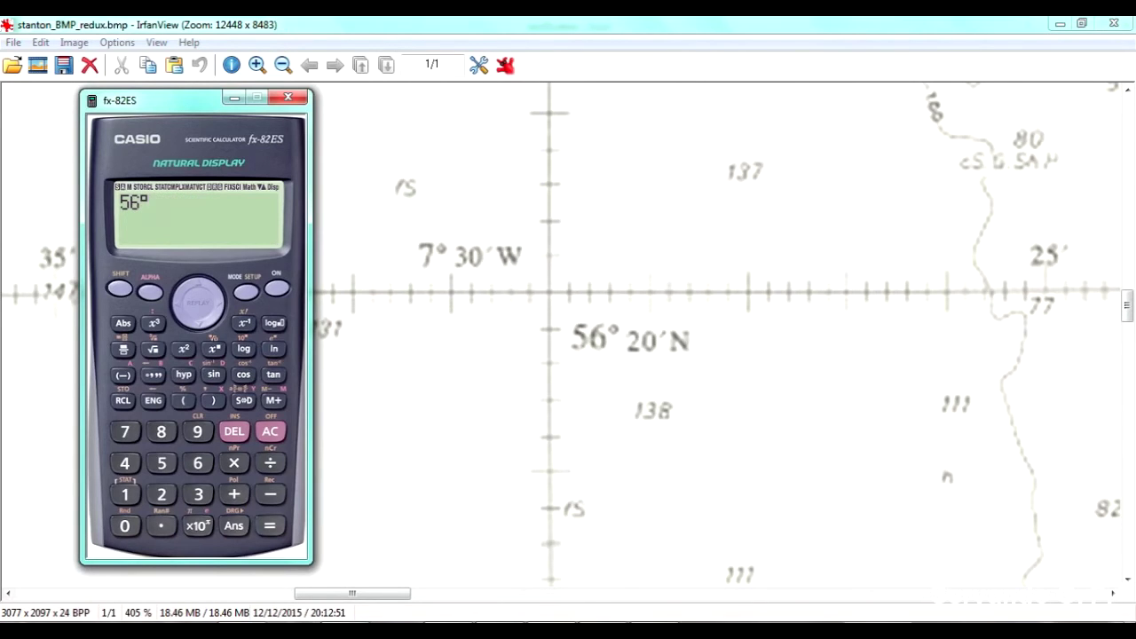
text(20)
key(apostrophe)
text(0)
key(apostrophe)
key(Return)
key(apostrophe)
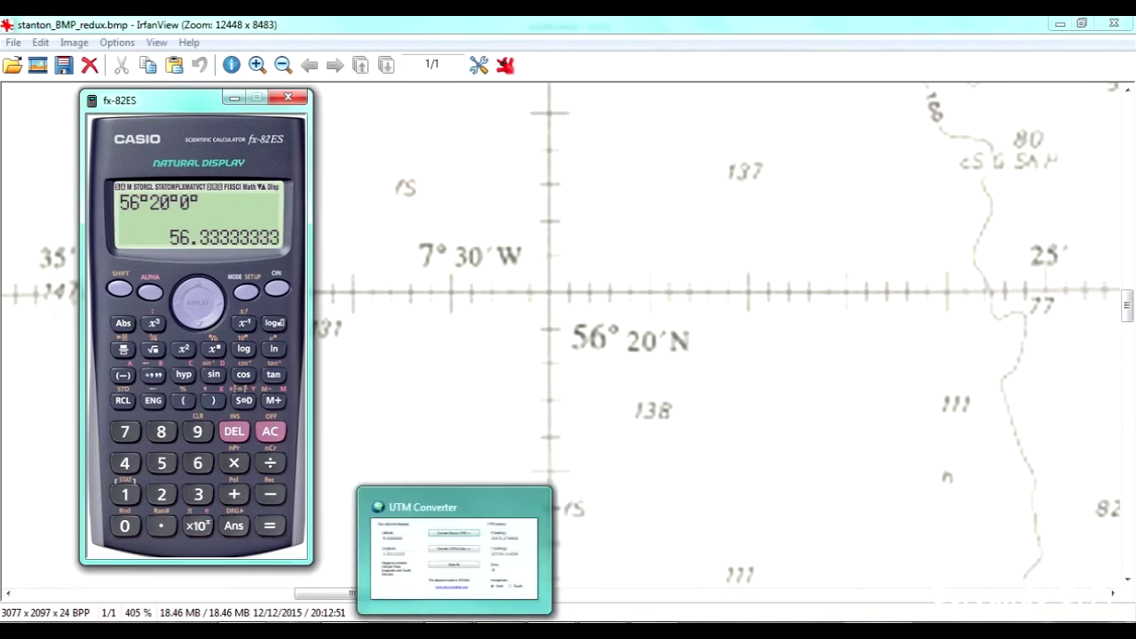
Set the latitude in UTM Converter to 56.33333333333 and move its window clear of the calculator.
click(461, 629)
double_click(388, 349)
text(56)
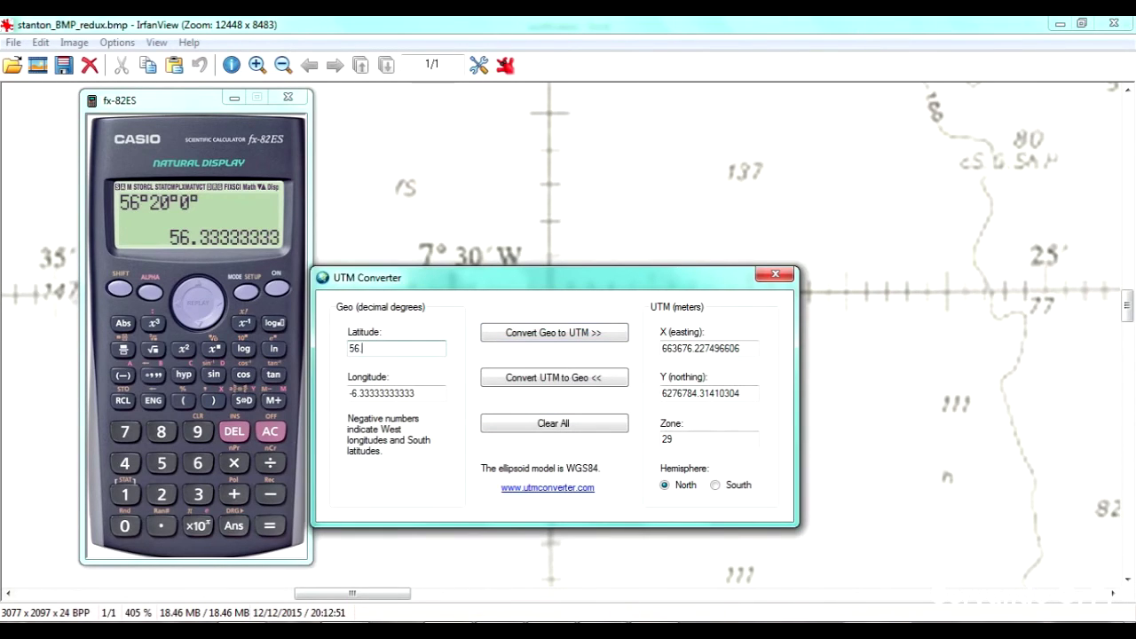
text(.33333333333)
drag(533, 278, 837, 329)
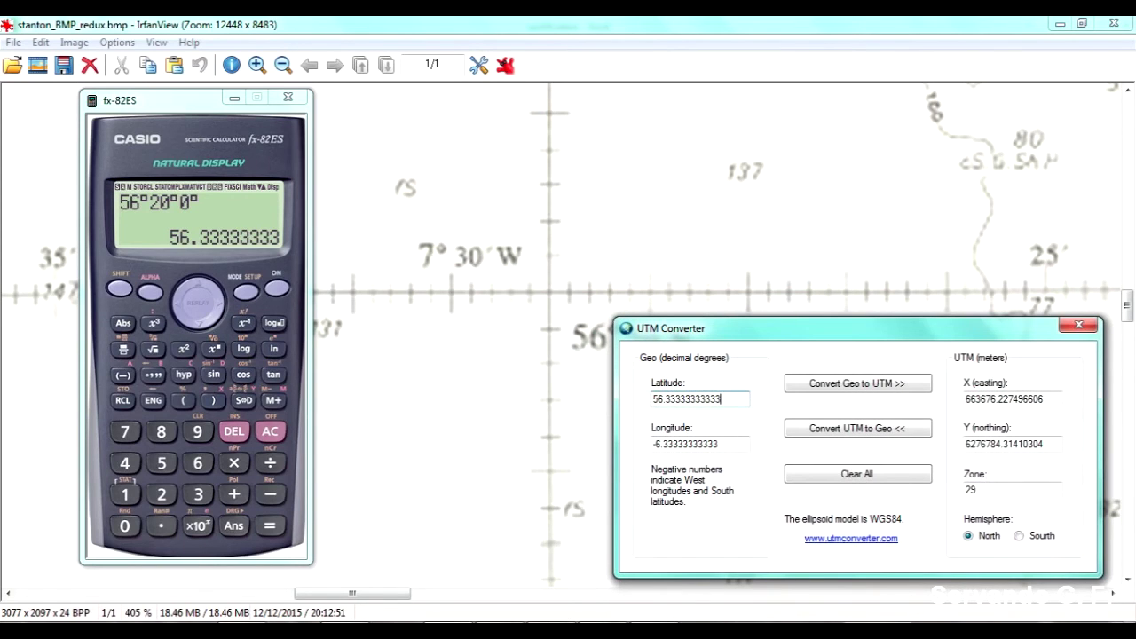
Convert the longitude 7°30'0" to decimal degrees in the fx-82ES calculator.
click(125, 432)
click(153, 375)
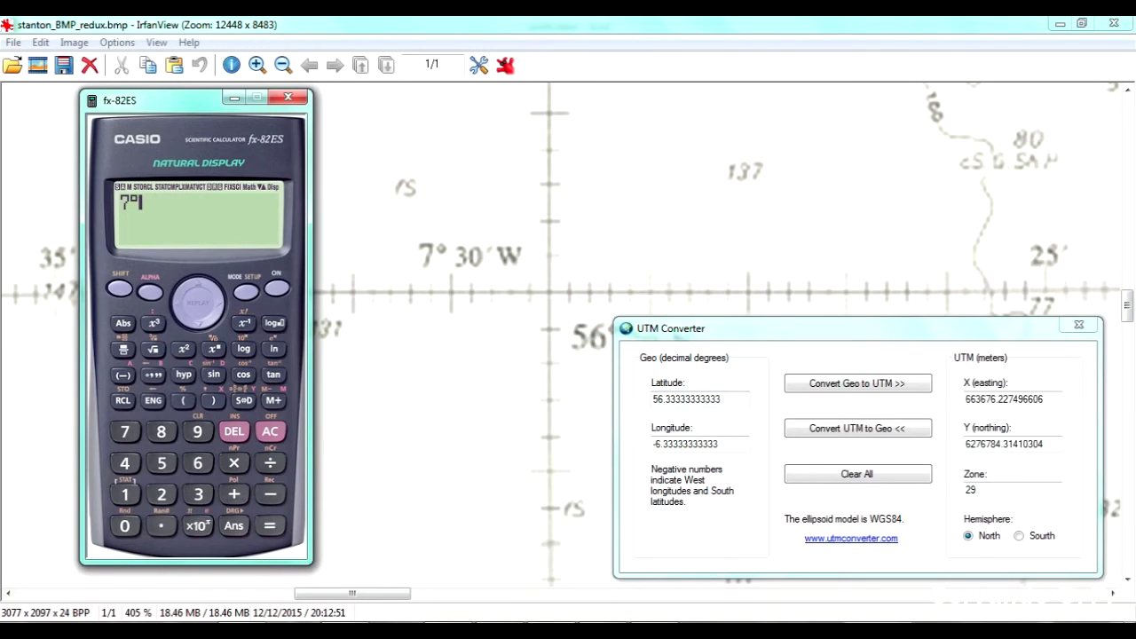
click(198, 495)
click(125, 525)
click(153, 374)
click(125, 526)
click(154, 374)
click(270, 526)
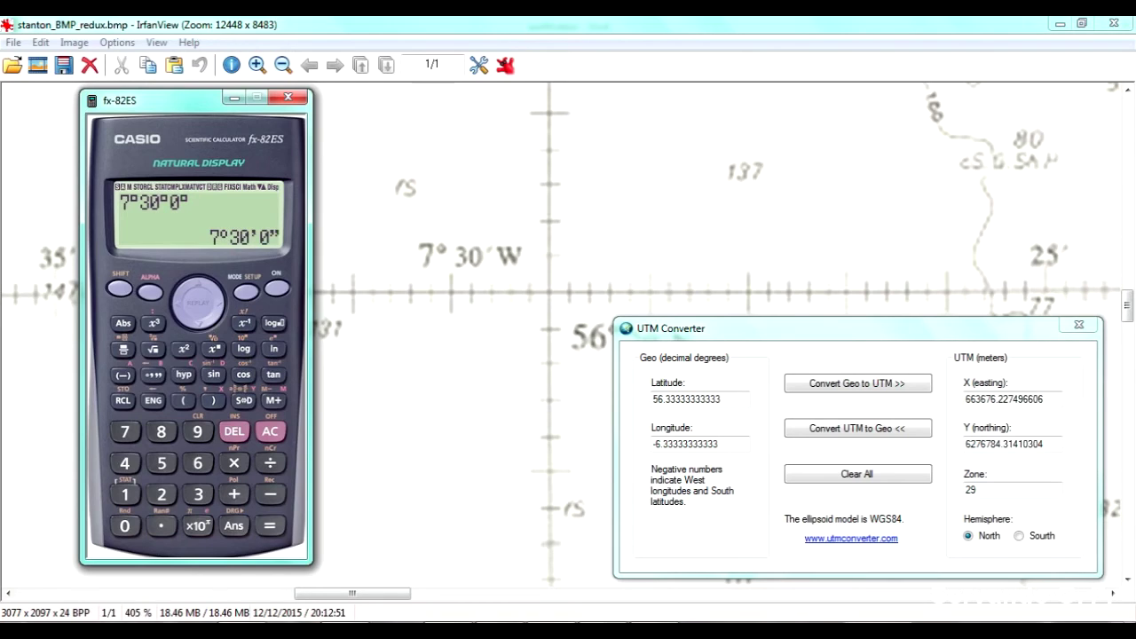
click(153, 375)
Set the longitude in UTM Converter to -7.5 and convert the geographic coordinates to UTM.
drag(721, 444, 662, 444)
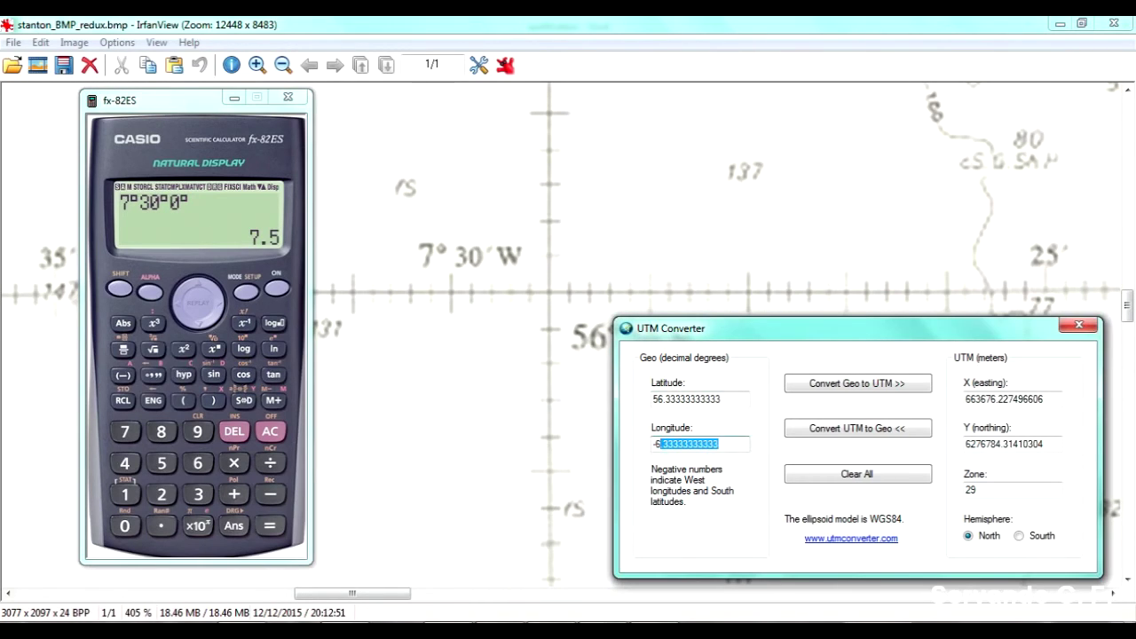
text(7.5)
key(BackSpace)
key(BackSpace)
key(BackSpace)
key(BackSpace)
text(7.5)
click(858, 383)
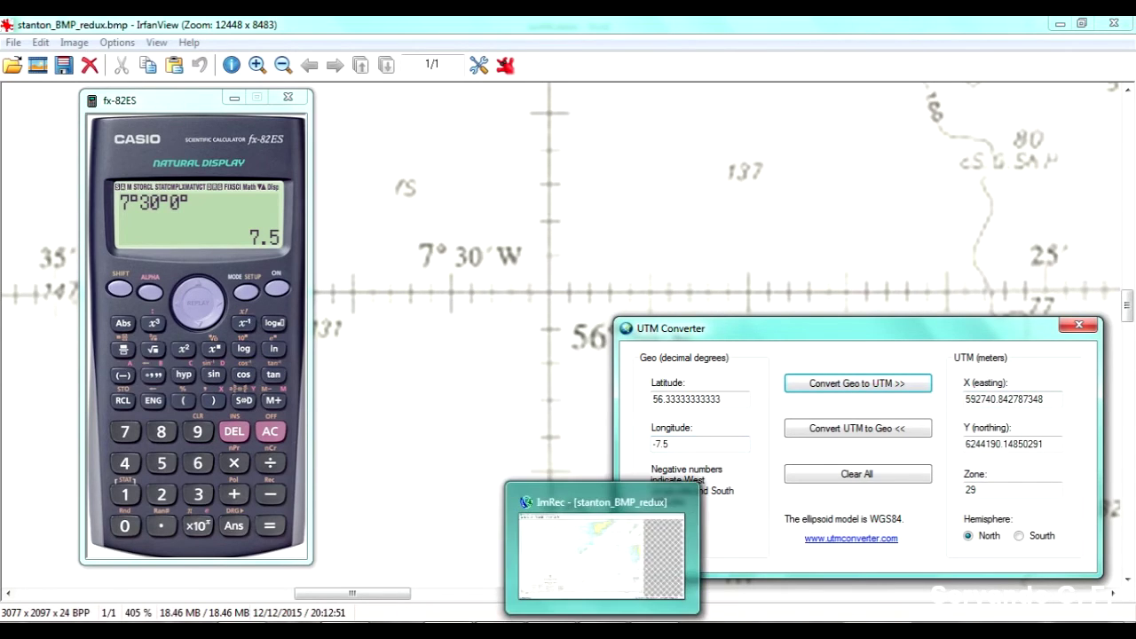
Switch to ImRec and place the third control point on the graticule intersection at 56°20'N, 7°30'W.
click(603, 632)
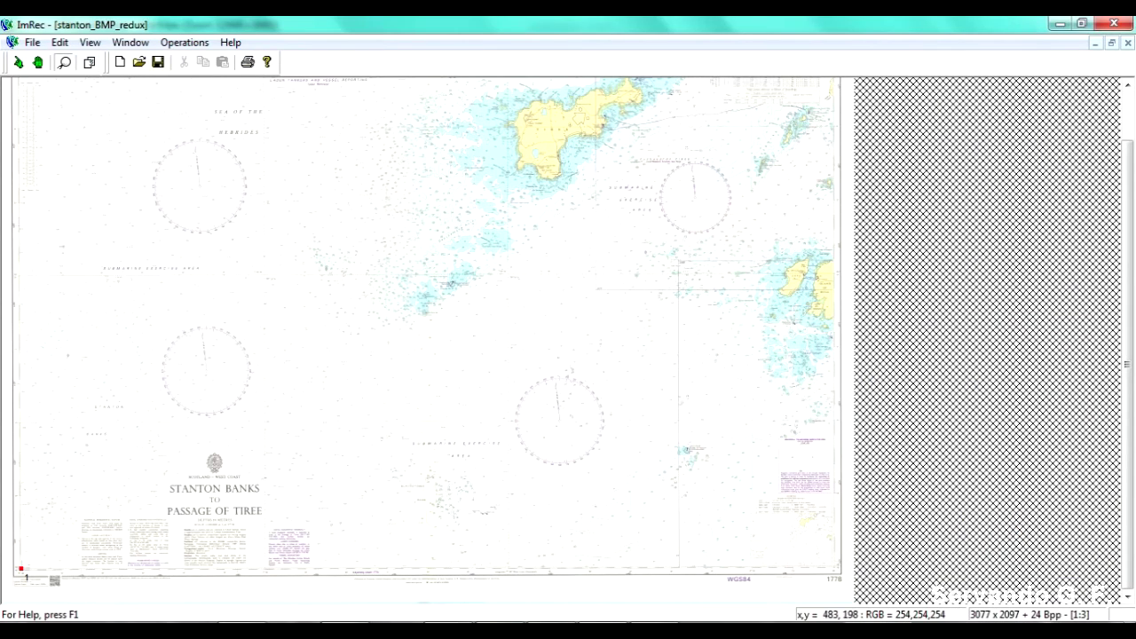
click(90, 61)
click(63, 62)
click(238, 271)
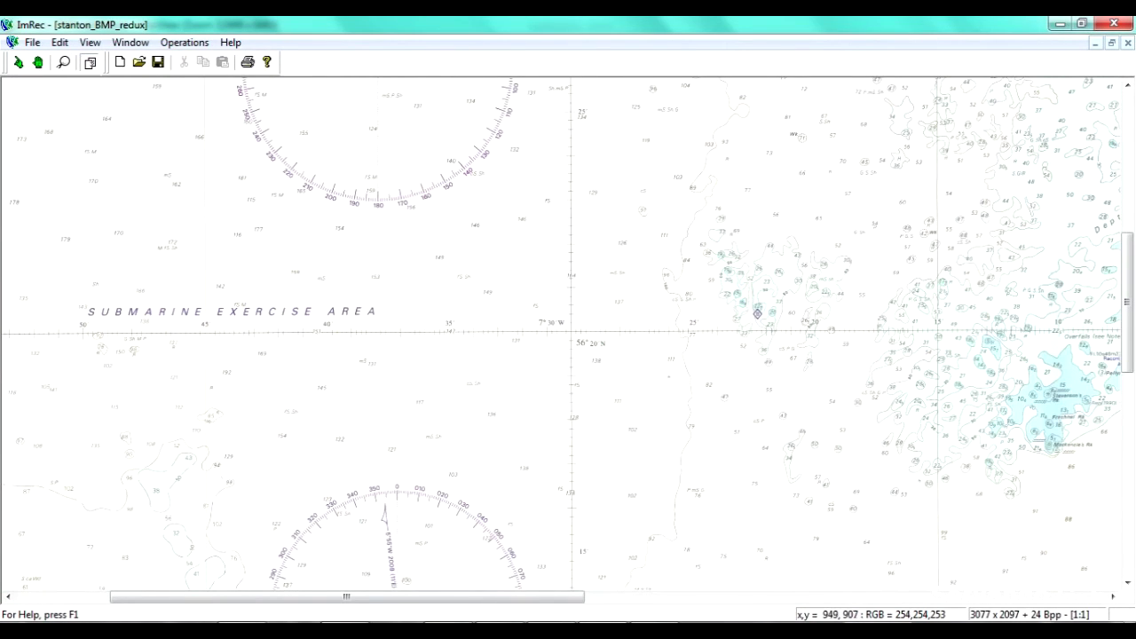
click(570, 332)
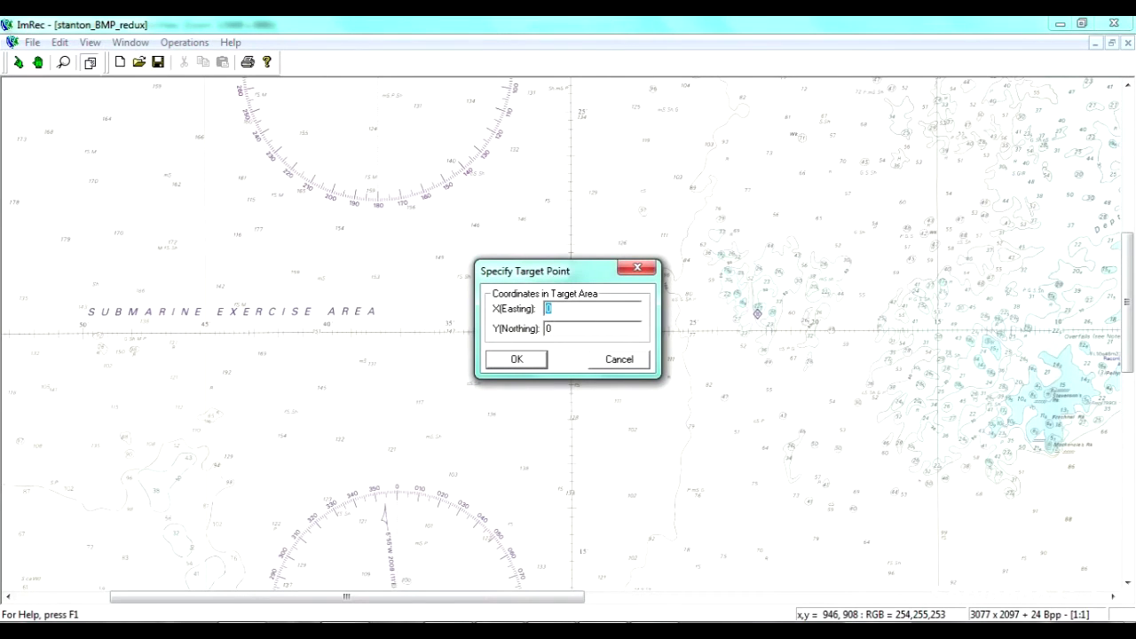
Transfer the easting 592740.8 from UTM Converter into the third control point's X coordinate in ImRec.
click(448, 630)
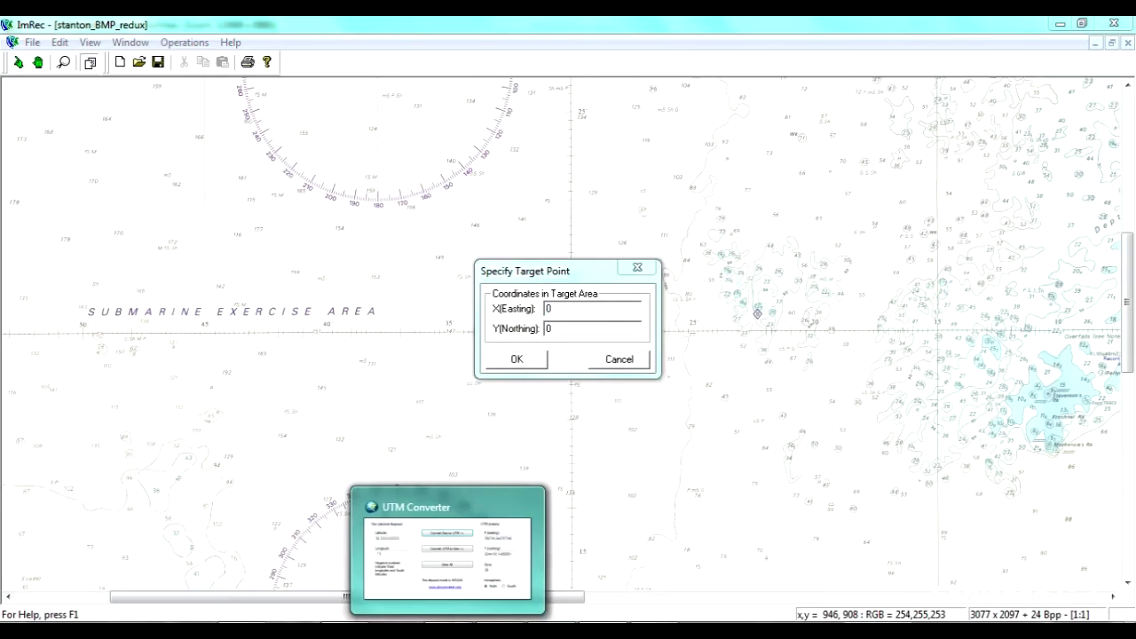
click(497, 630)
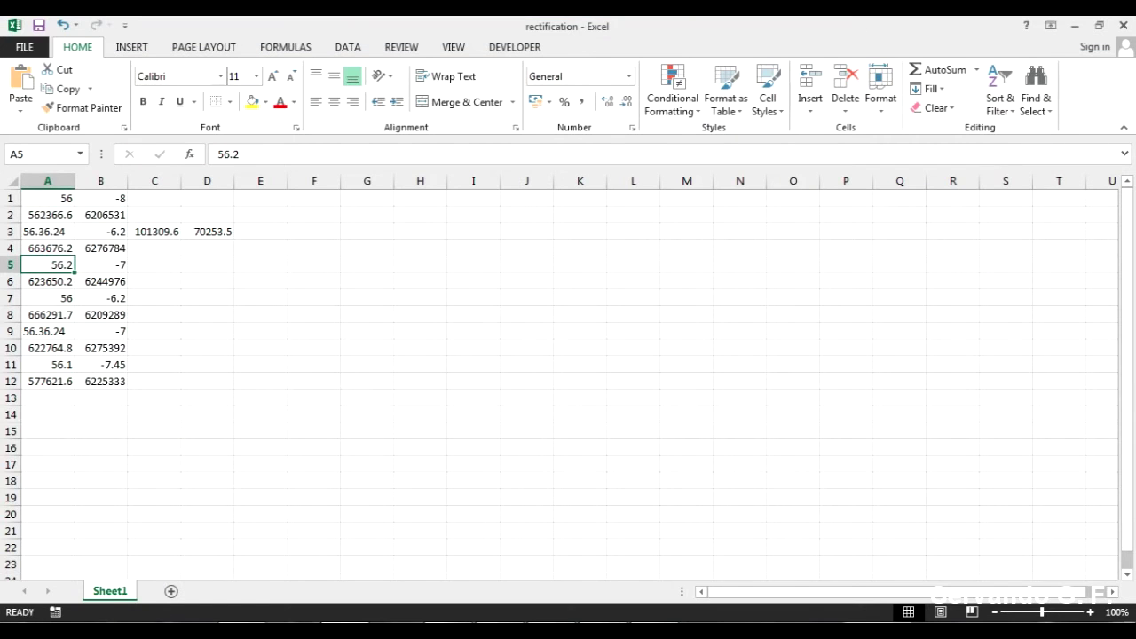
key(alt+Tab)
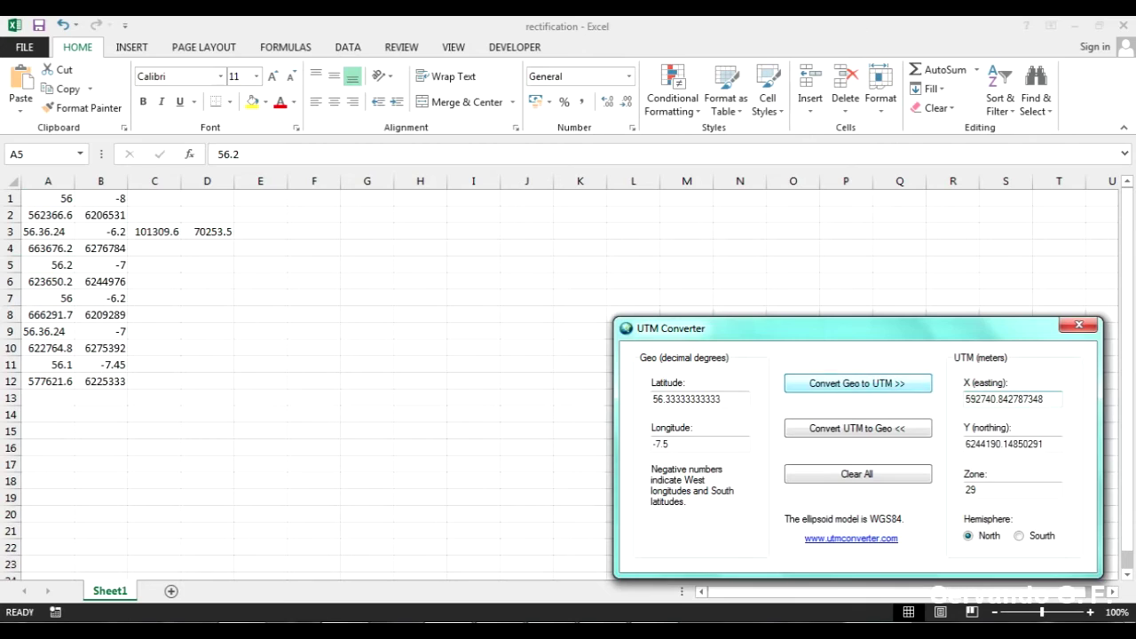
drag(1004, 400, 965, 400)
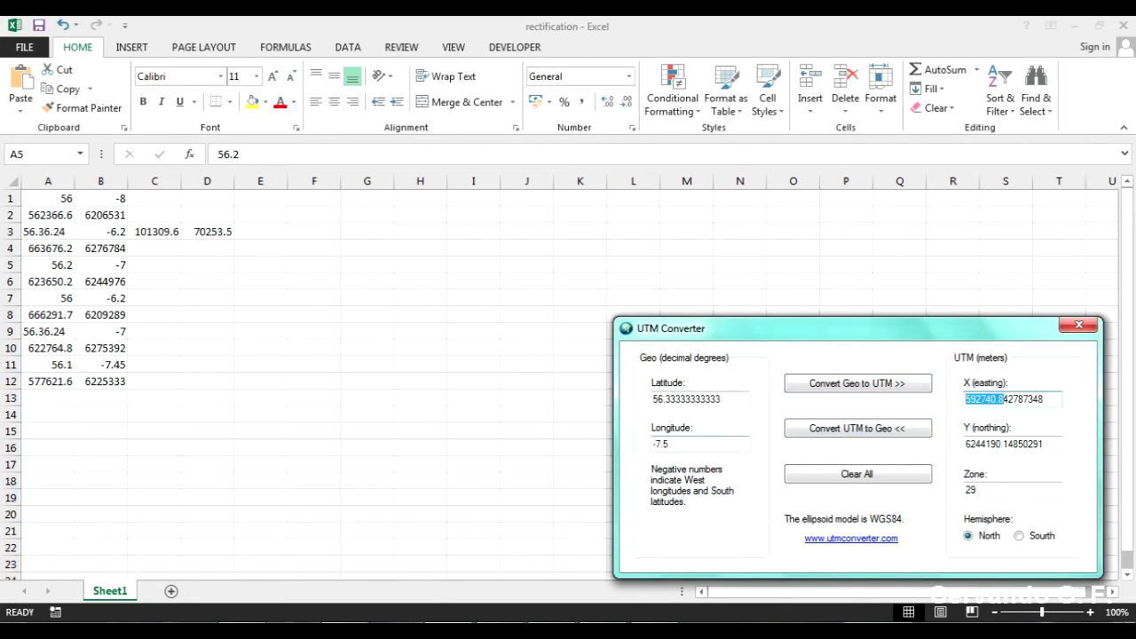
mouse_move(551, 630)
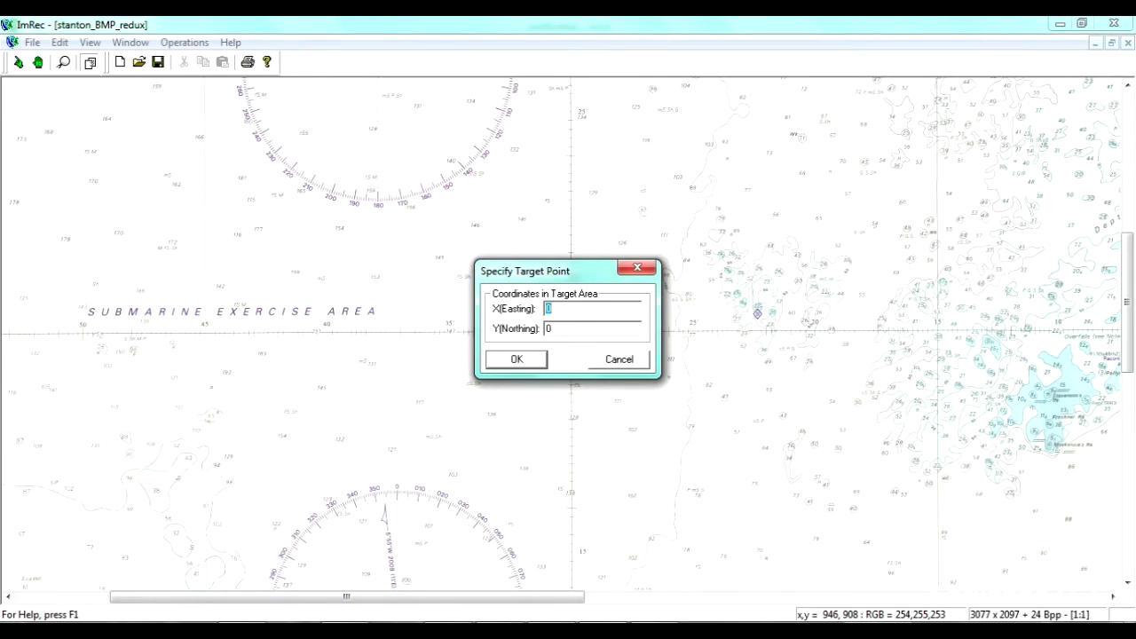
text(592740.8)
Transfer the northing 6244190.1 from UTM Converter into the third control point's Y coordinate in ImRec and accept the point.
key(alt+Tab)
key(alt+Tab)
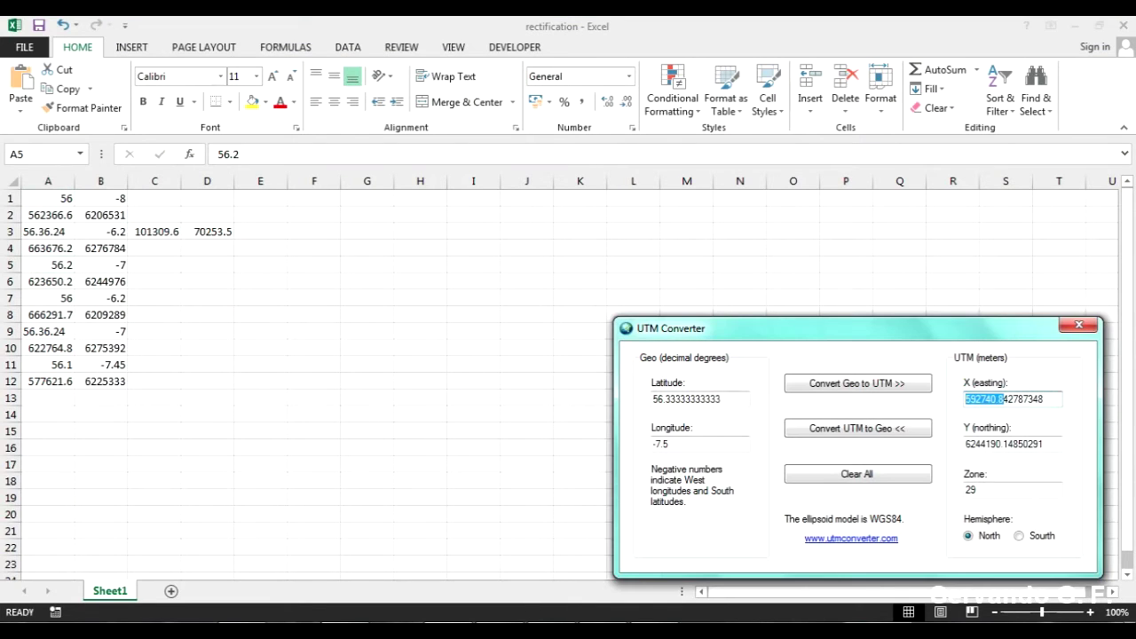
drag(1009, 444, 964, 444)
key(ctrl+c)
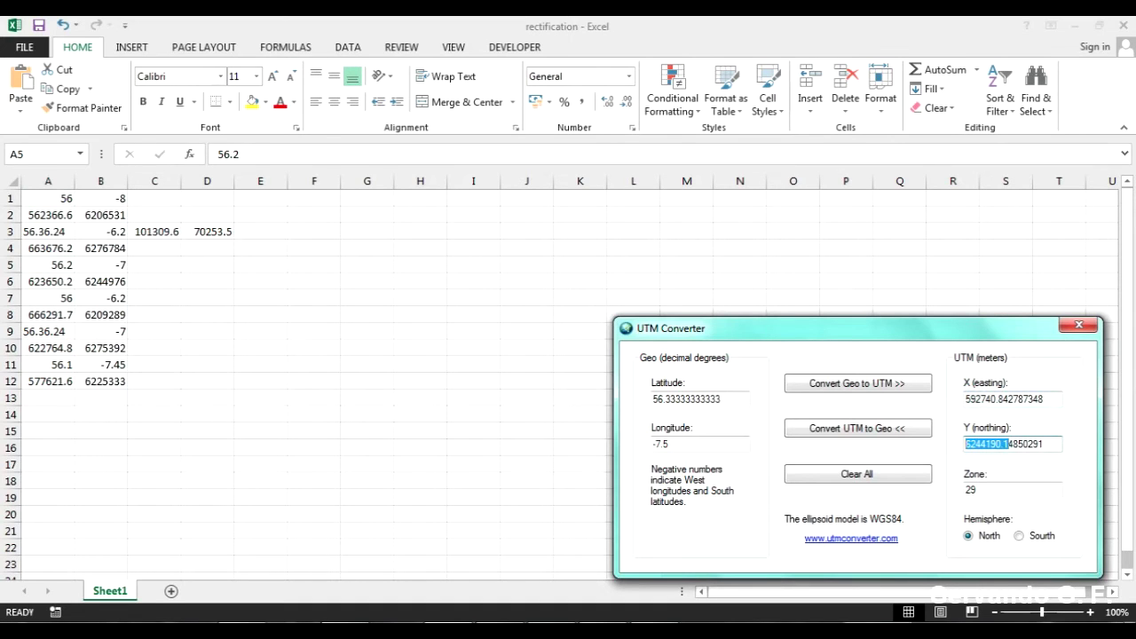
key(alt+Tab)
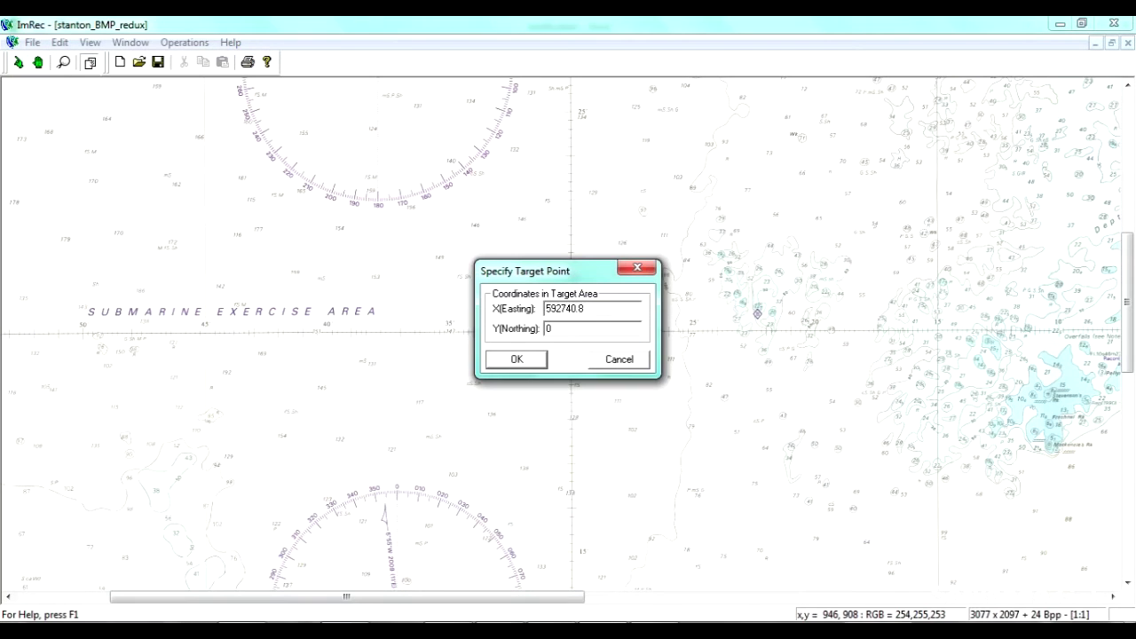
key(Tab)
key(ctrl+v)
key(Return)
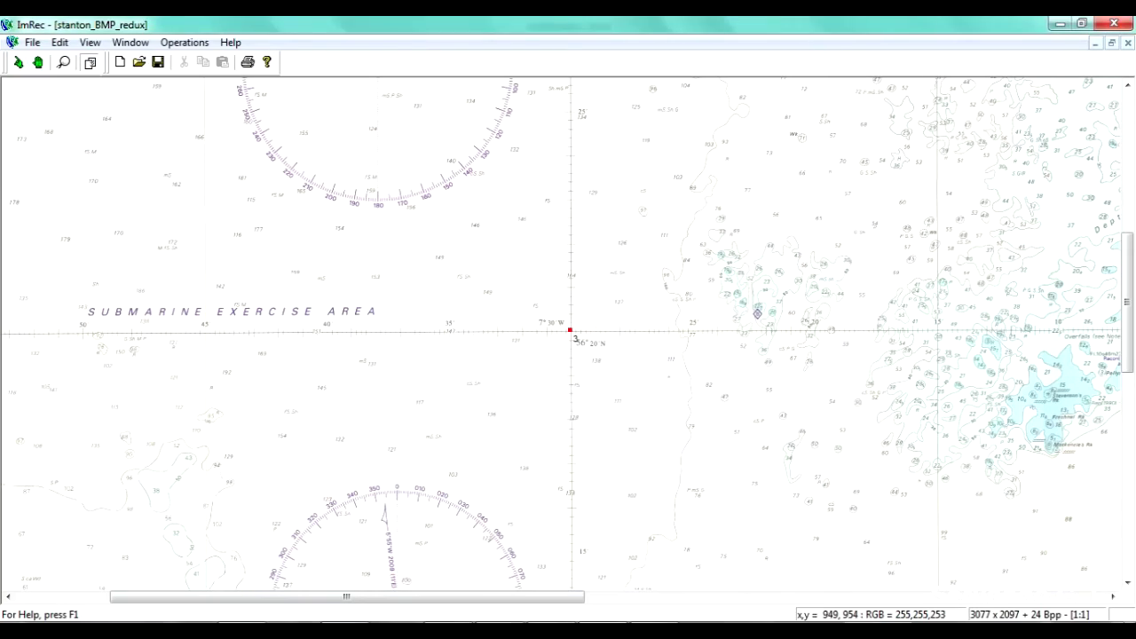
click(64, 62)
right_click(545, 267)
right_click(545, 266)
right_click(379, 268)
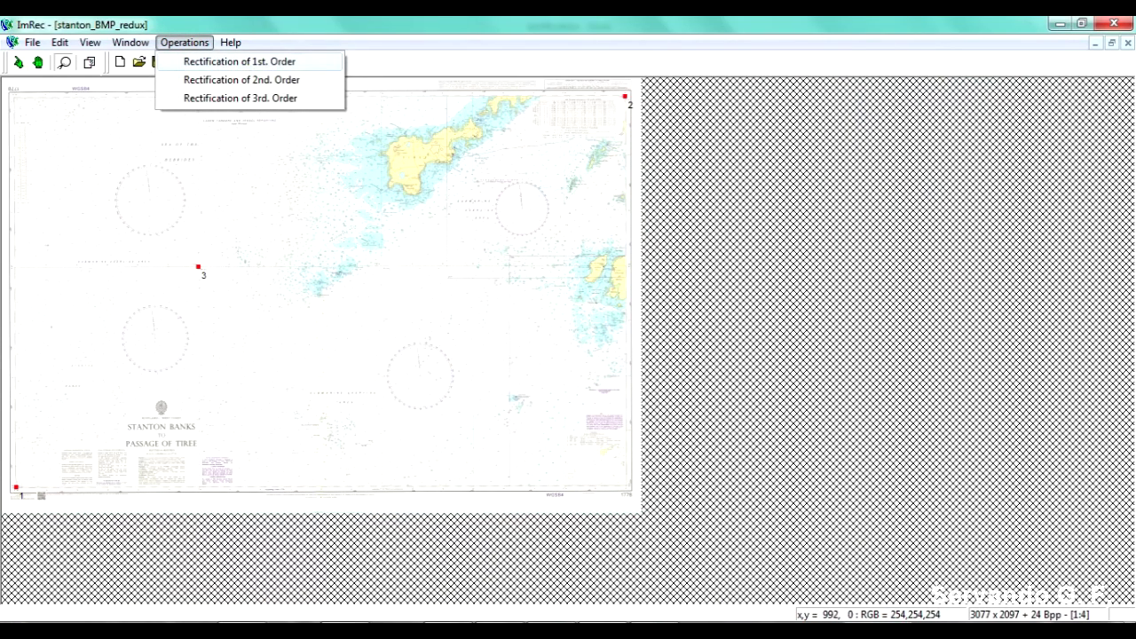
click(240, 62)
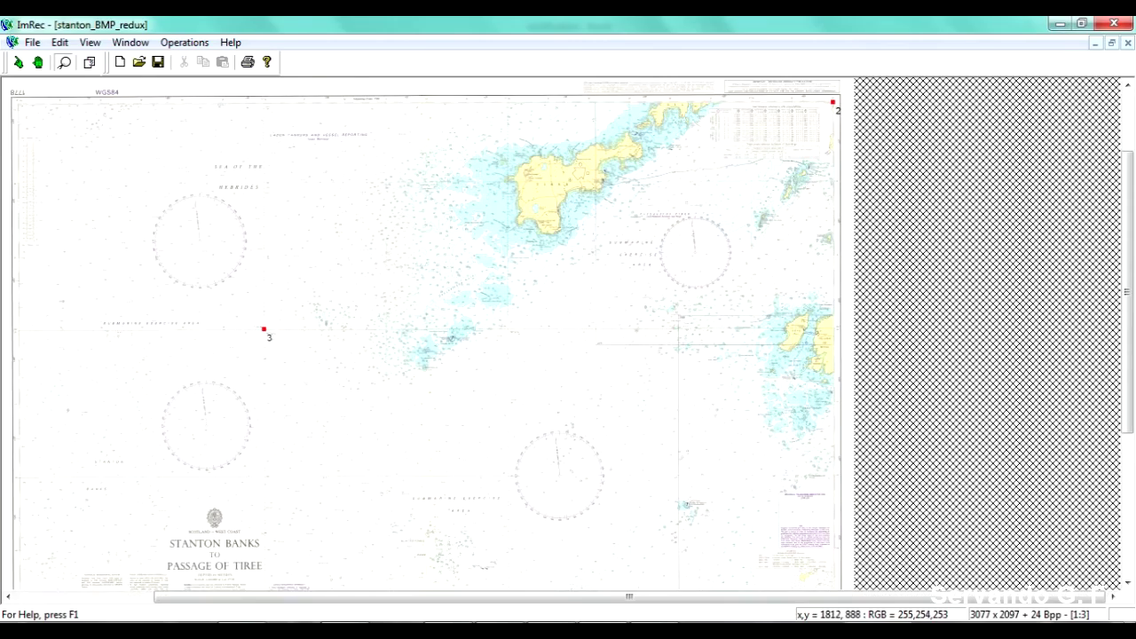
Select the easting in cell A6 in Excel and place ImRec's fourth control point on the graticule intersection at 56°20'N, 7°00'W.
scroll(554, 372, up, 1)
scroll(554, 373, up, 1)
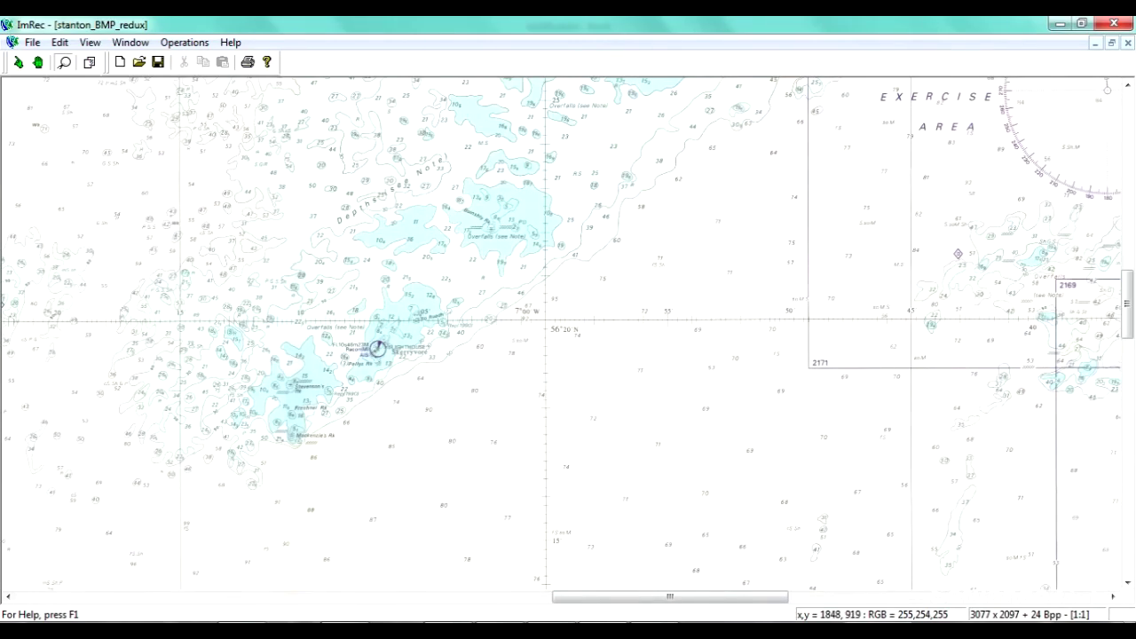
scroll(564, 323, up, 1)
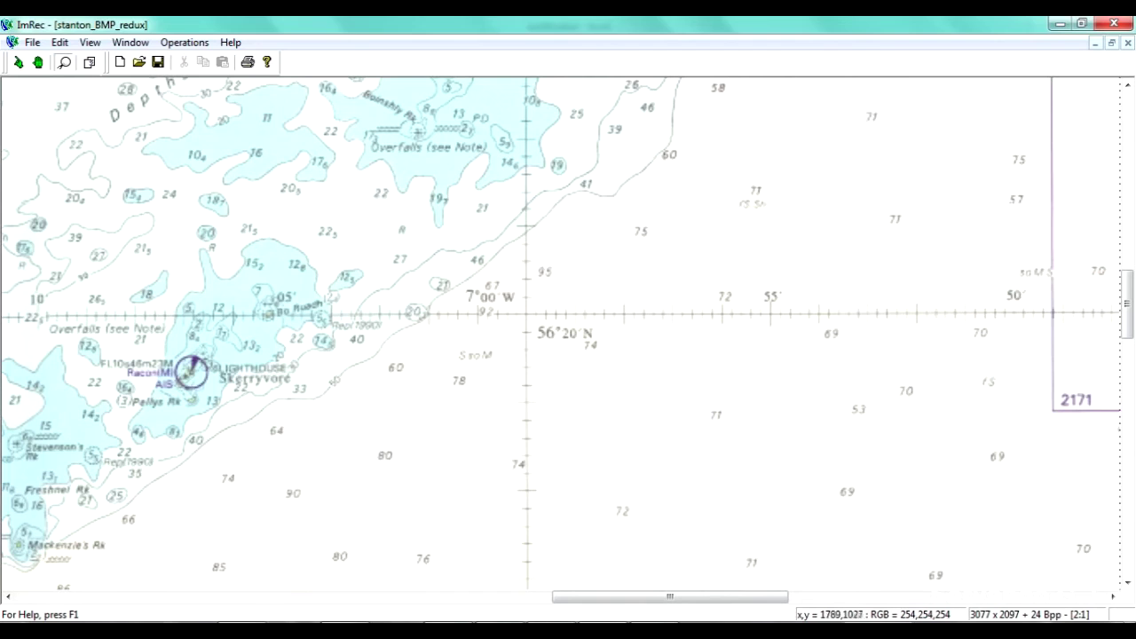
click(345, 631)
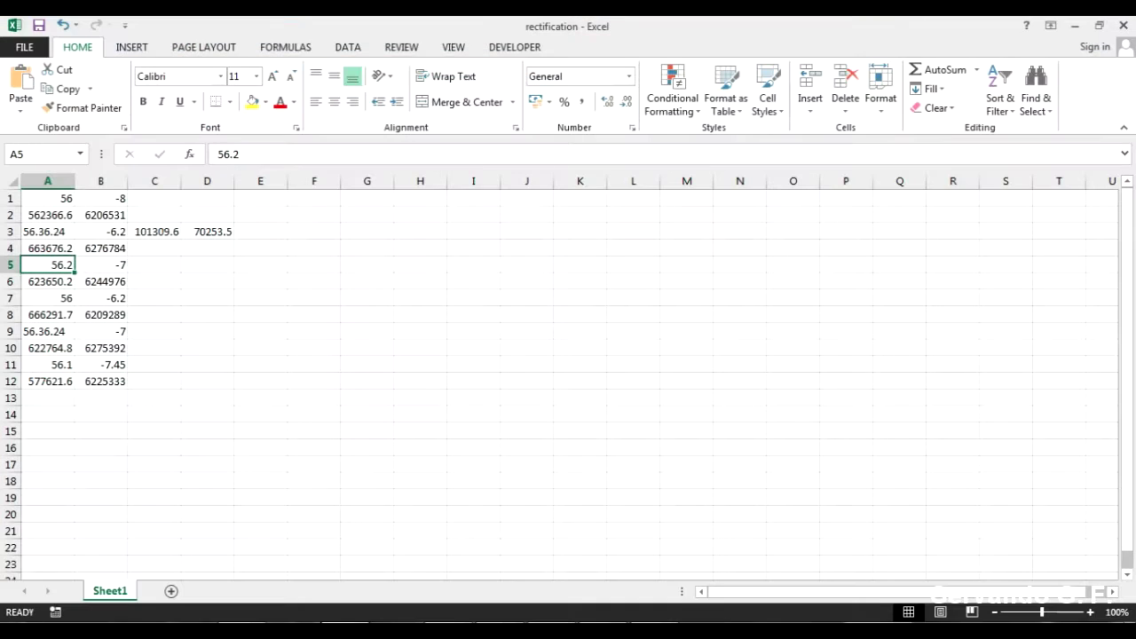
click(48, 281)
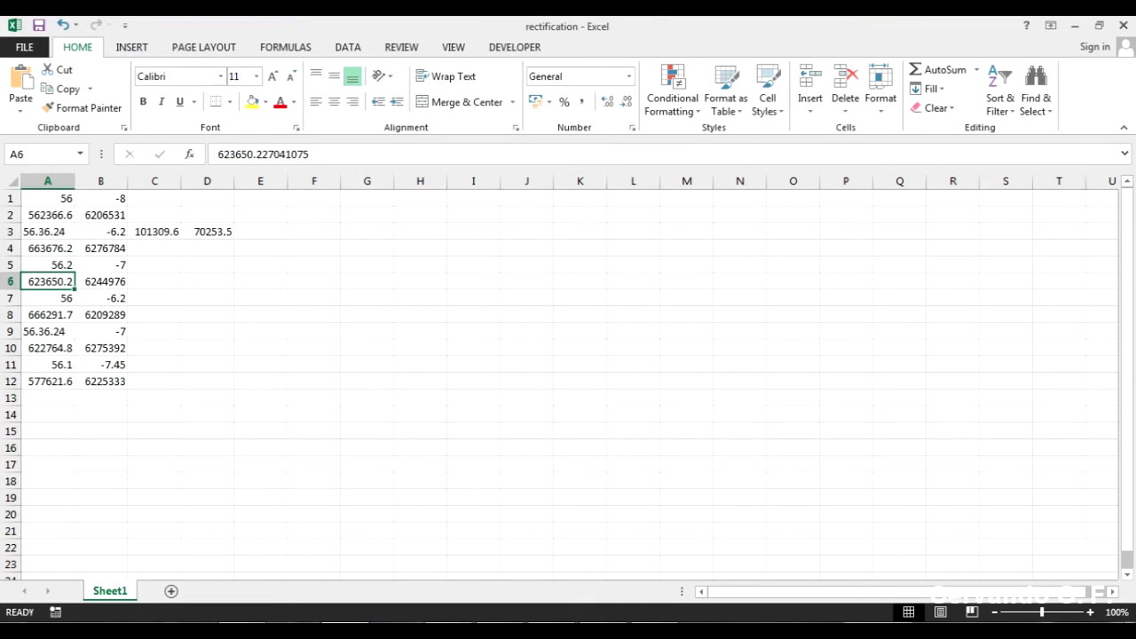
click(603, 632)
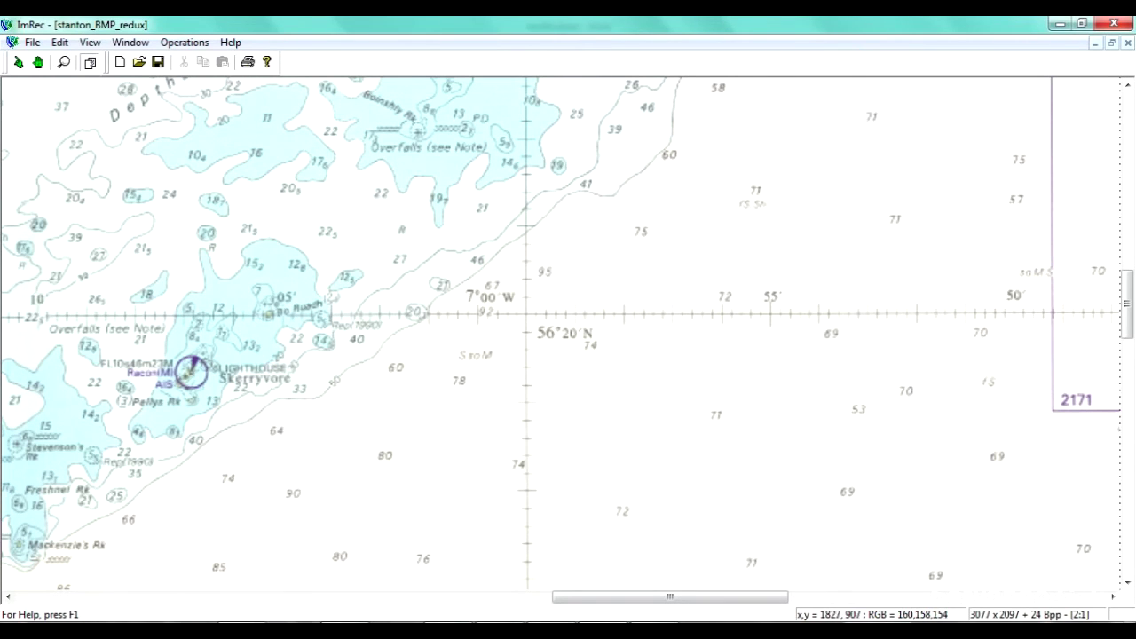
click(527, 313)
Transfer the easting 623650.2 from cell A6 in Excel into the fourth control point's X coordinate in ImRec.
key(alt+Tab)
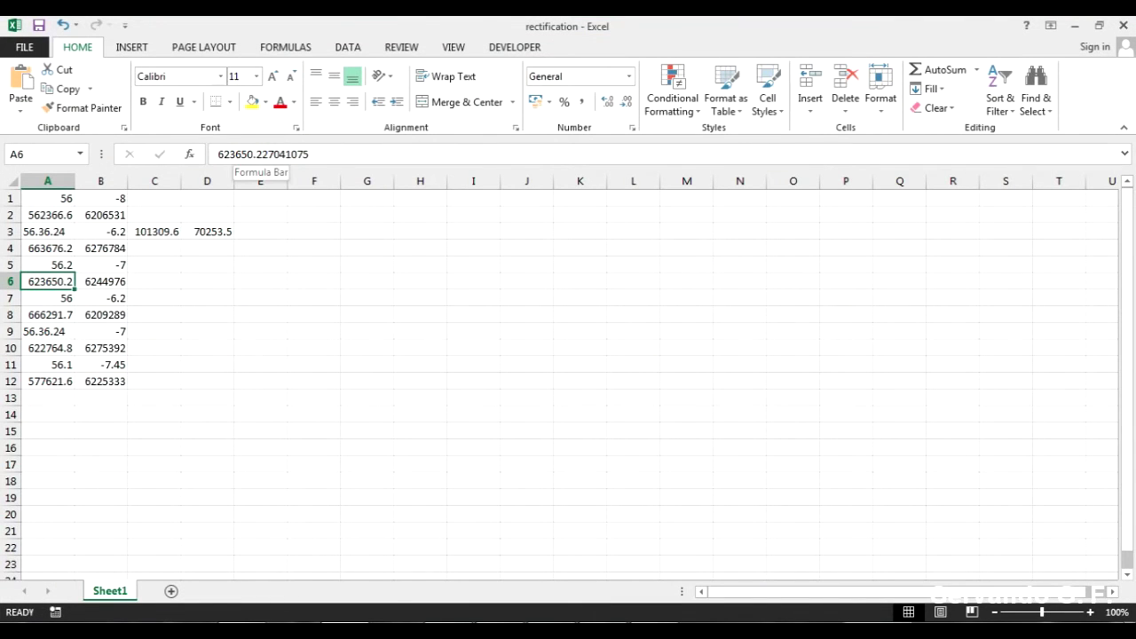
drag(262, 154, 217, 154)
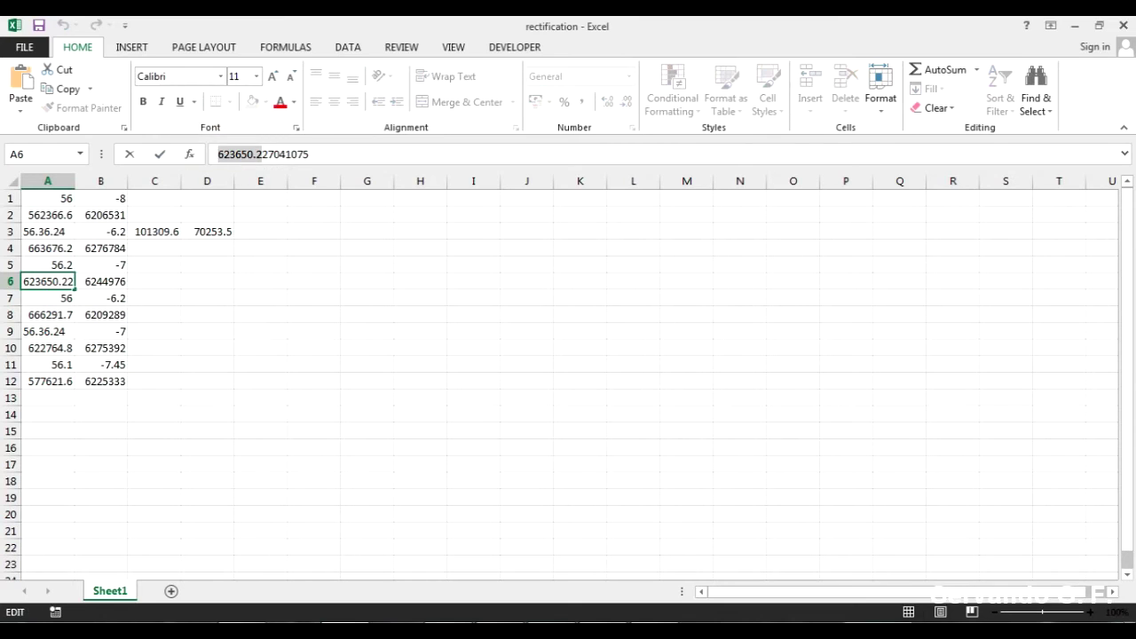
key(ctrl+c)
key(alt+Tab)
key(ctrl+v)
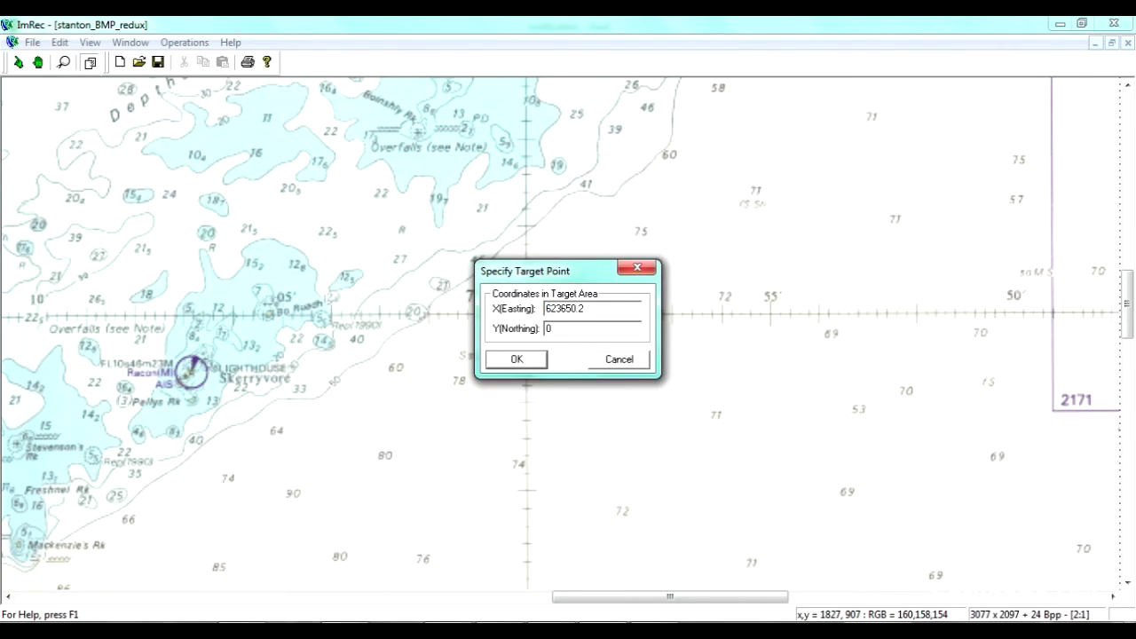
Transfer the northing 6244976.1 from cell B6 in Excel into the fourth control point's Y coordinate in ImRec and accept the point.
key(alt+Tab)
click(101, 281)
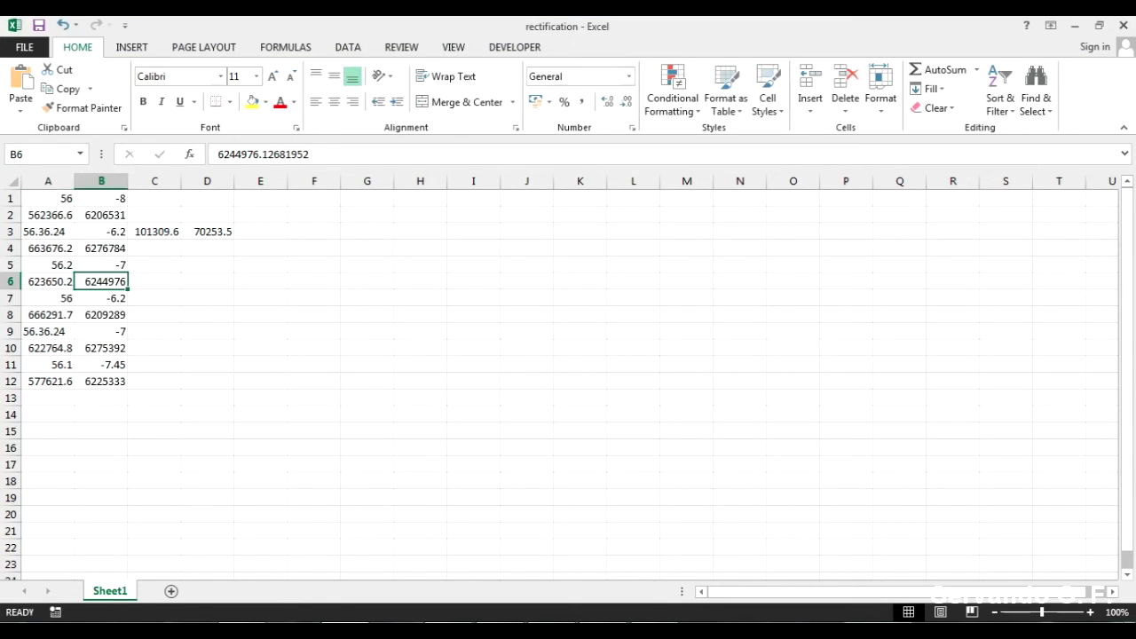
drag(219, 154, 267, 154)
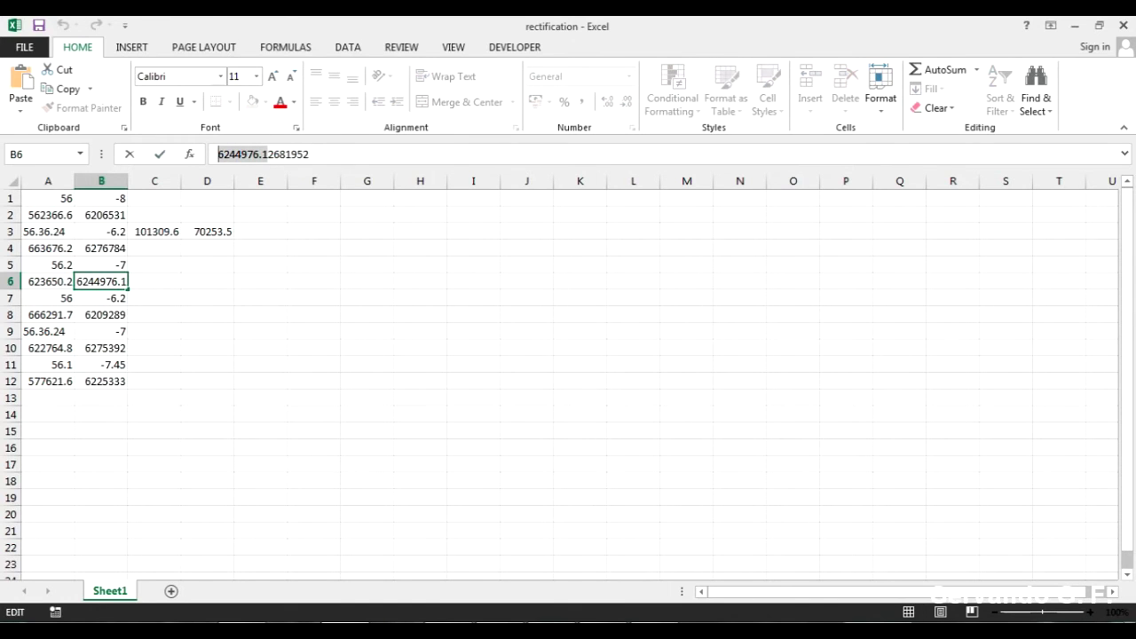
key(alt+Tab)
key(ctrl+v)
double_click(567, 329)
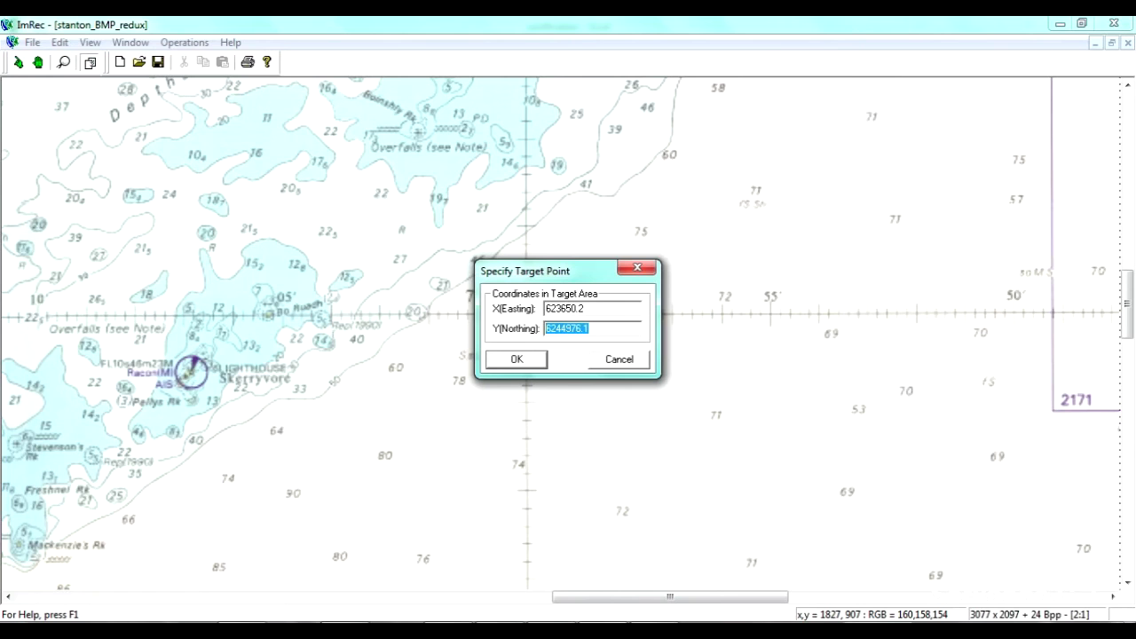
key(alt+Tab)
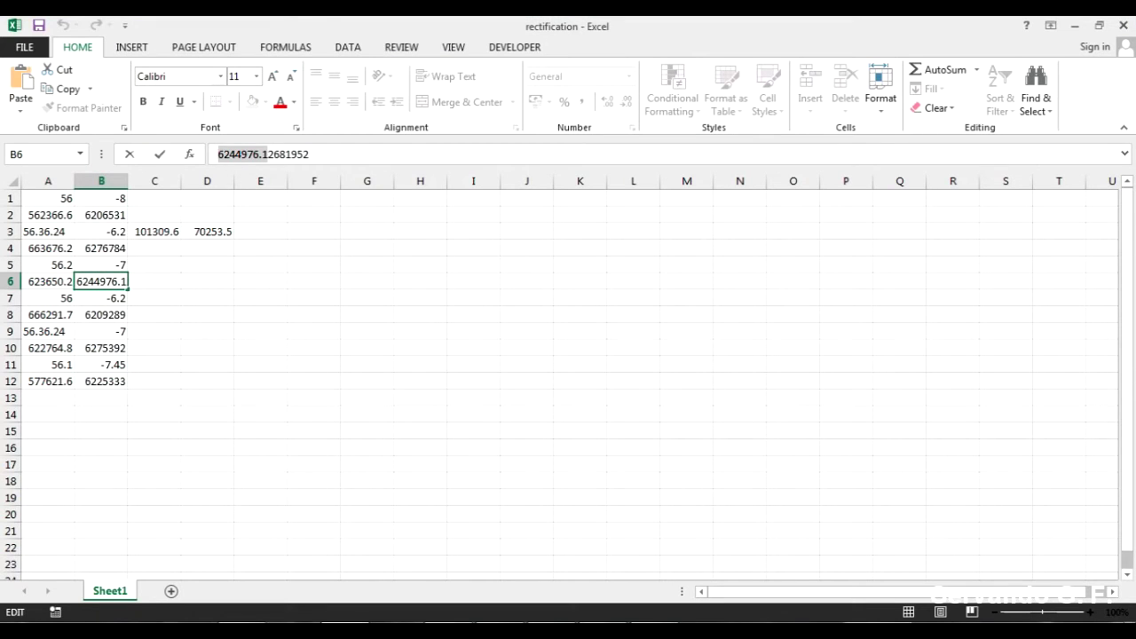
key(alt+Tab)
key(ctrl+v)
key(Return)
Switch to Excel and select the easting in cell A8.
click(64, 62)
right_click(457, 256)
right_click(458, 255)
right_click(458, 256)
click(48, 315)
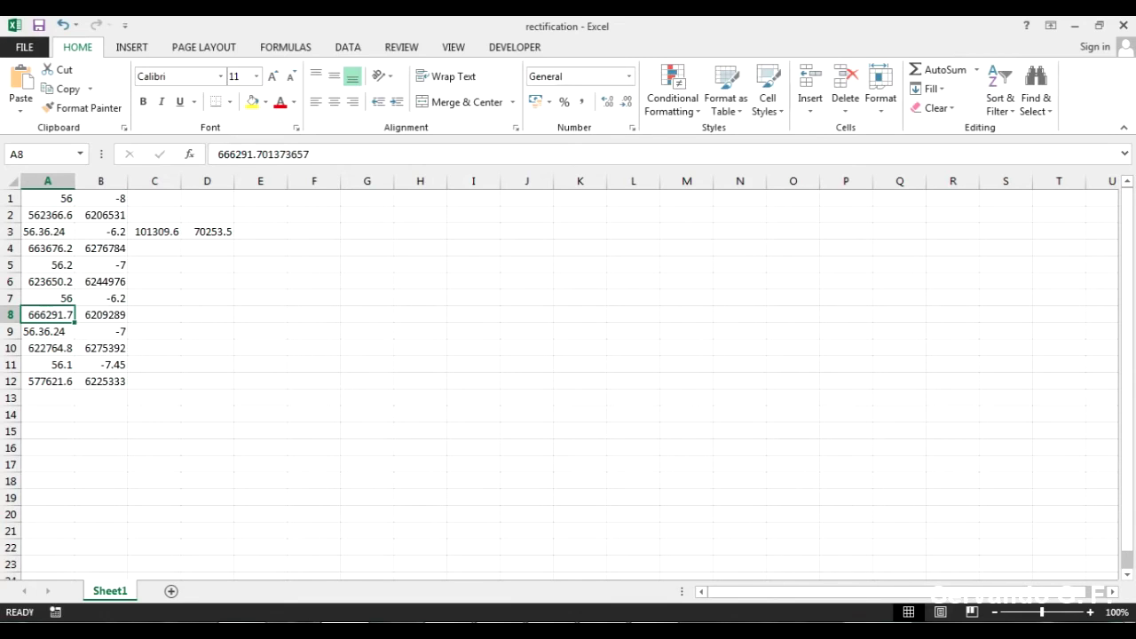
mouse_move(603, 632)
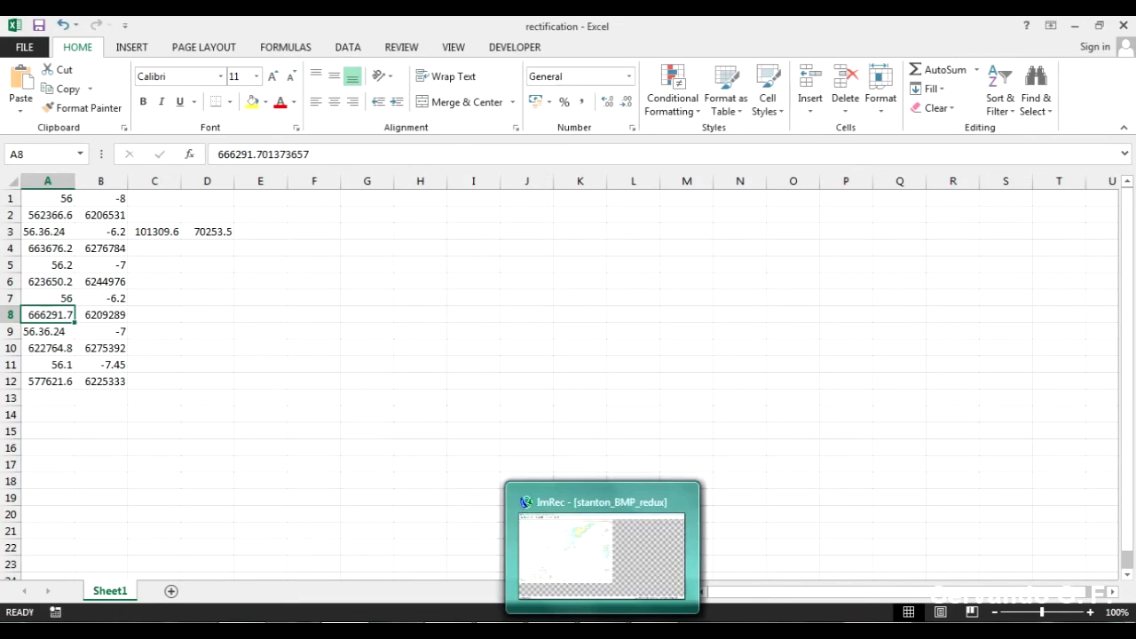
Switch to IrfanView and examine the latitude and longitude labels at the chart's southeast corner.
click(502, 631)
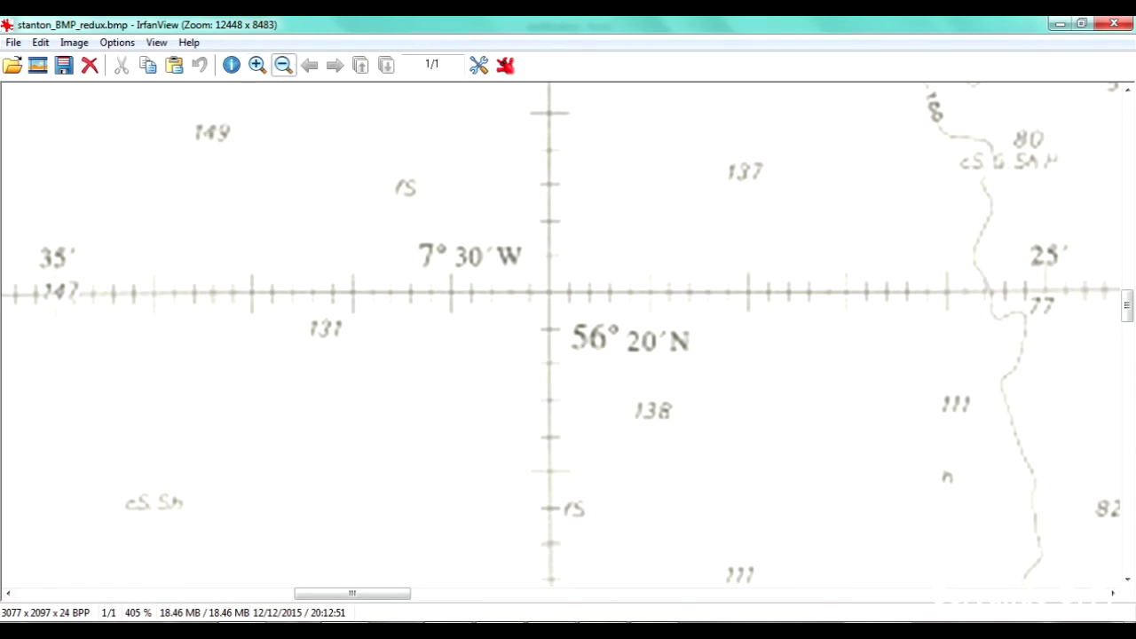
click(283, 65)
click(283, 64)
click(283, 65)
click(283, 64)
click(283, 64)
click(283, 65)
drag(350, 594, 600, 594)
key(Right)
key(Right)
key(Right)
key(Right)
key(Right)
key(Right)
key(Right)
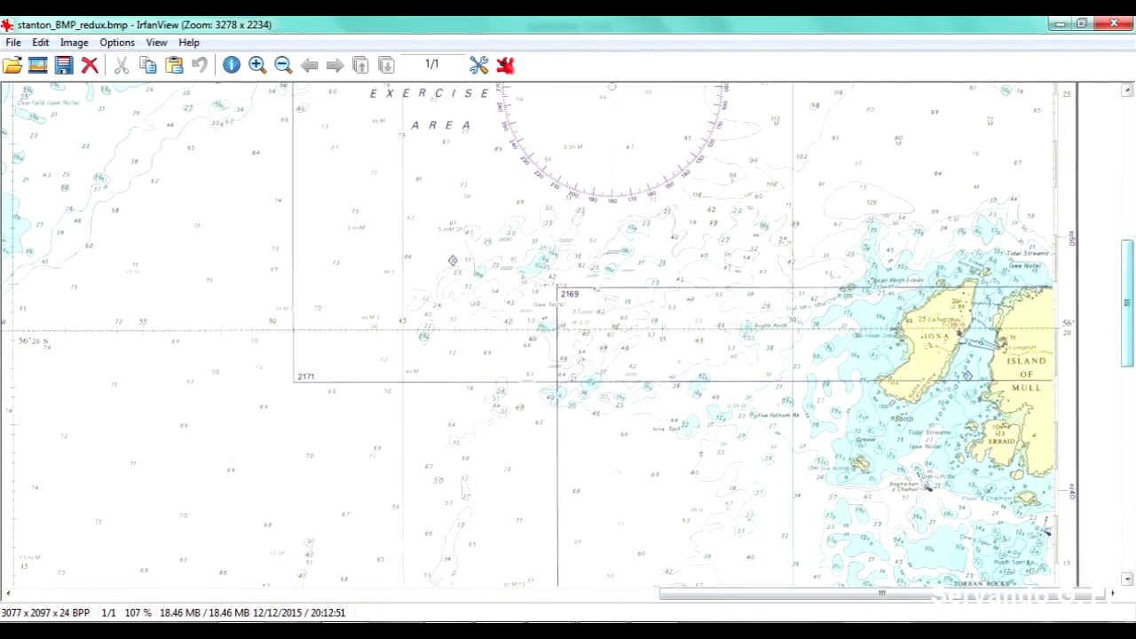
drag(1127, 302, 1128, 470)
key(Down)
key(Down)
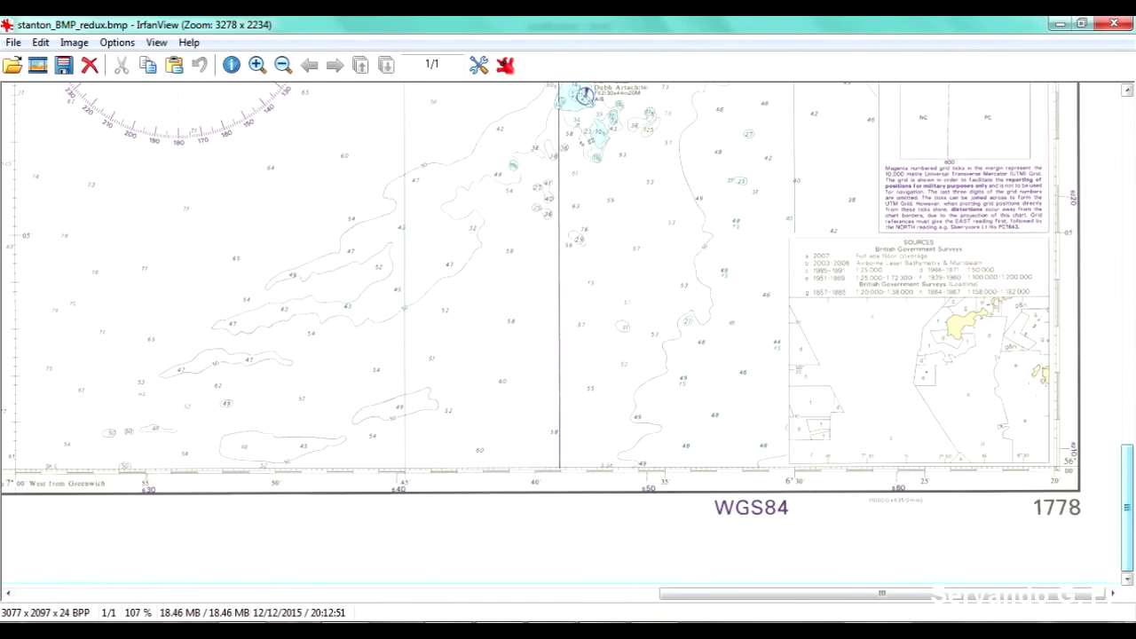
Switch to ImRec and place the fifth control point on the chart's southeast graticule corner at 56°00'N, 6°20'W.
mouse_move(603, 632)
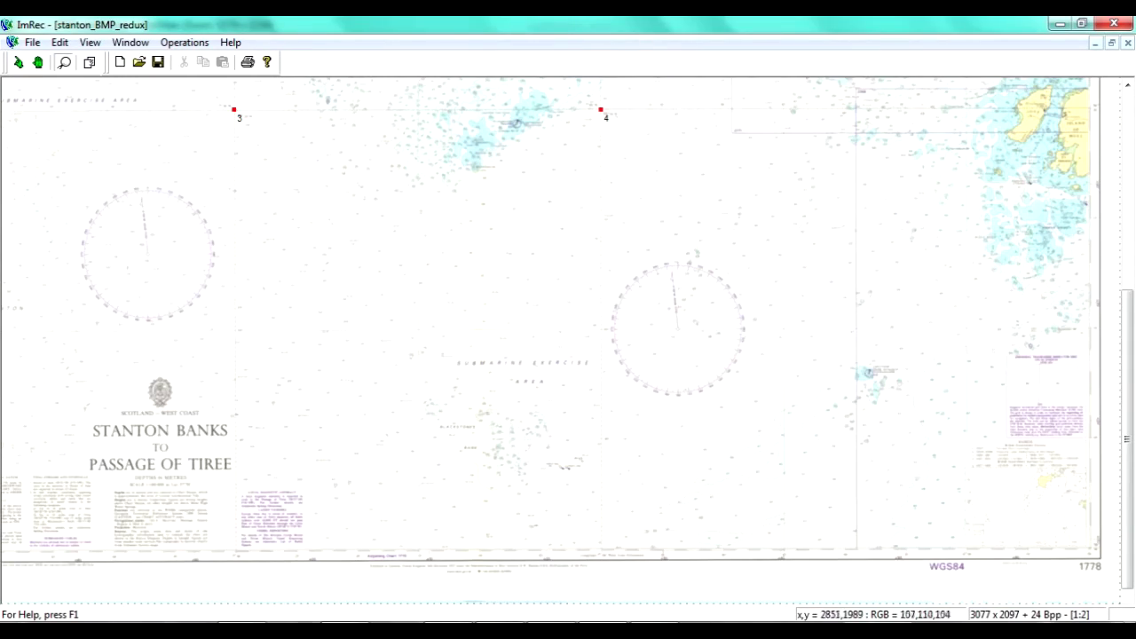
scroll(568, 341, up, 1)
click(90, 63)
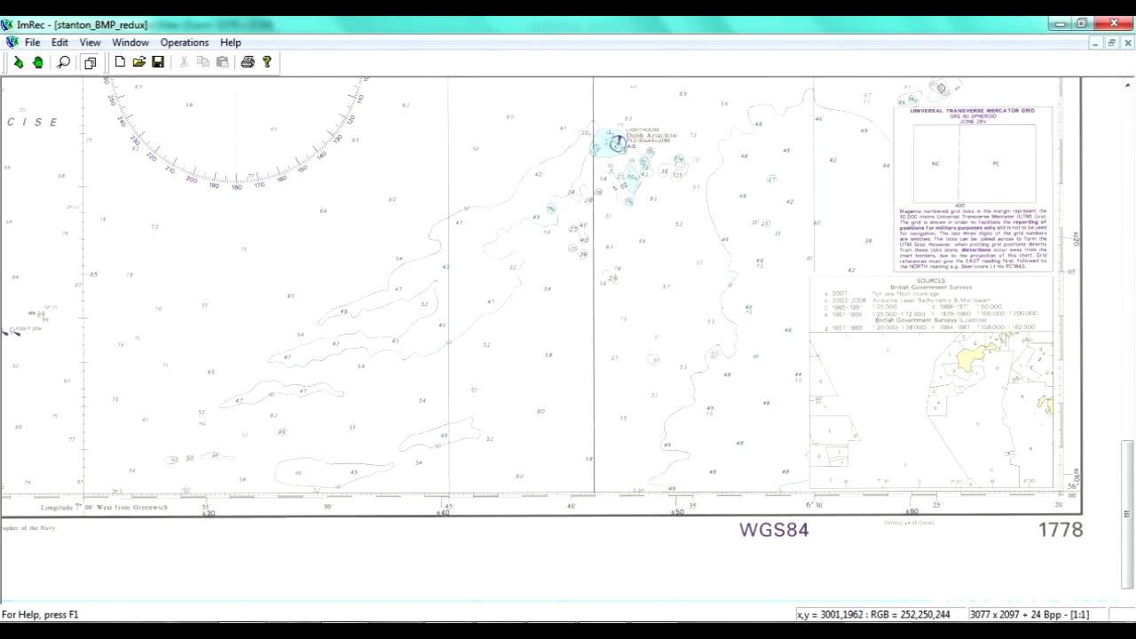
click(1059, 490)
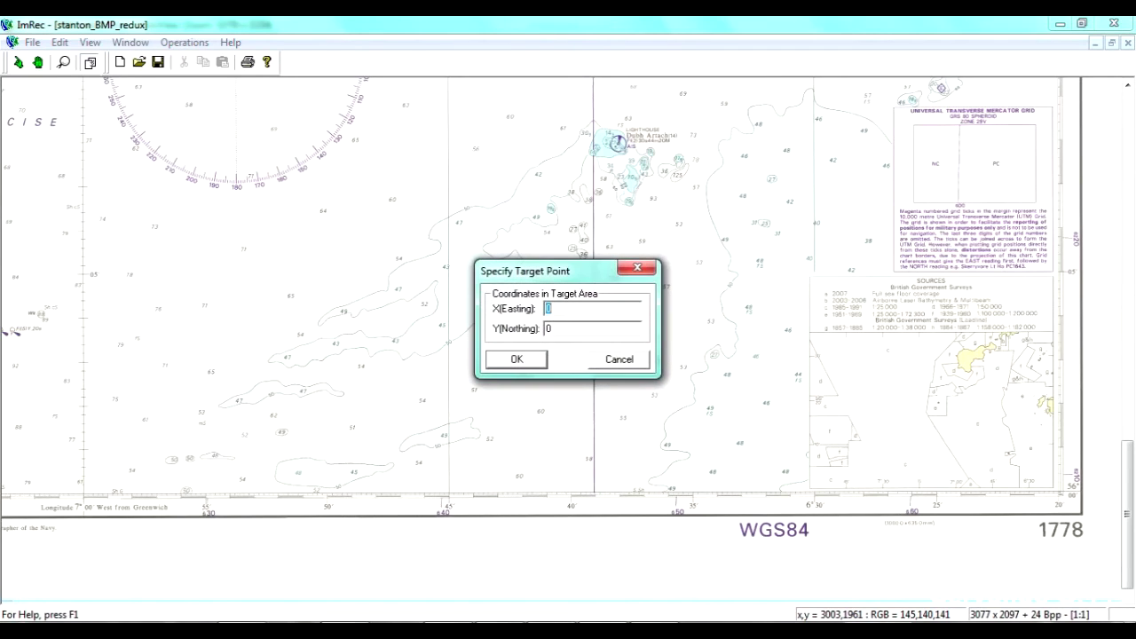
Transfer the easting 666291.7 from cell A8 in Excel into the fifth control point's X coordinate in ImRec.
key(alt+Tab)
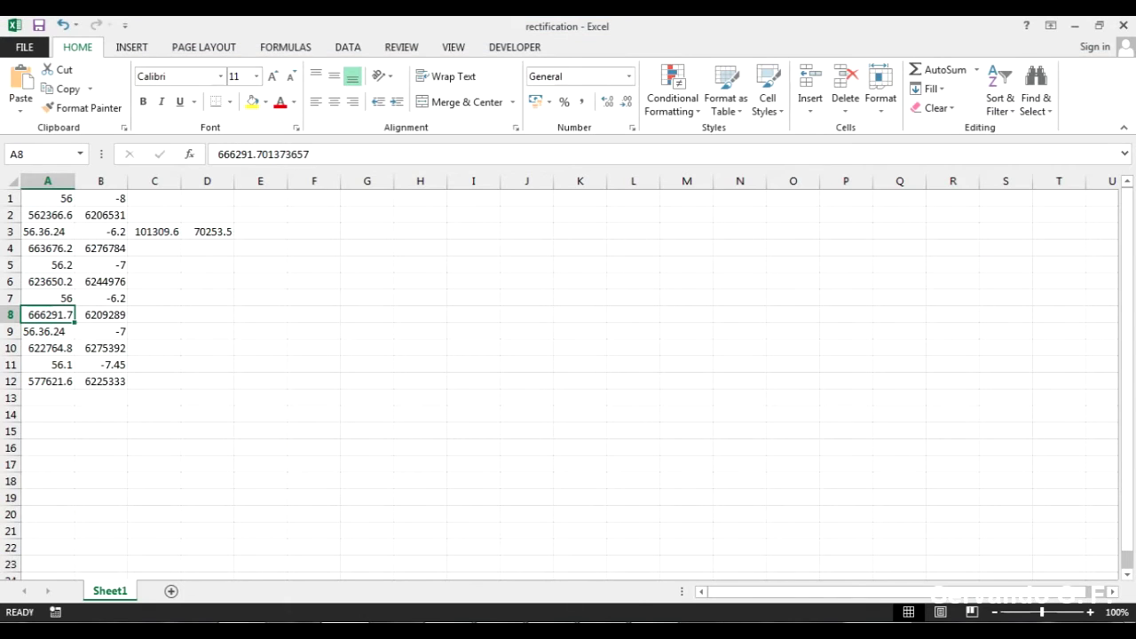
drag(262, 154, 218, 154)
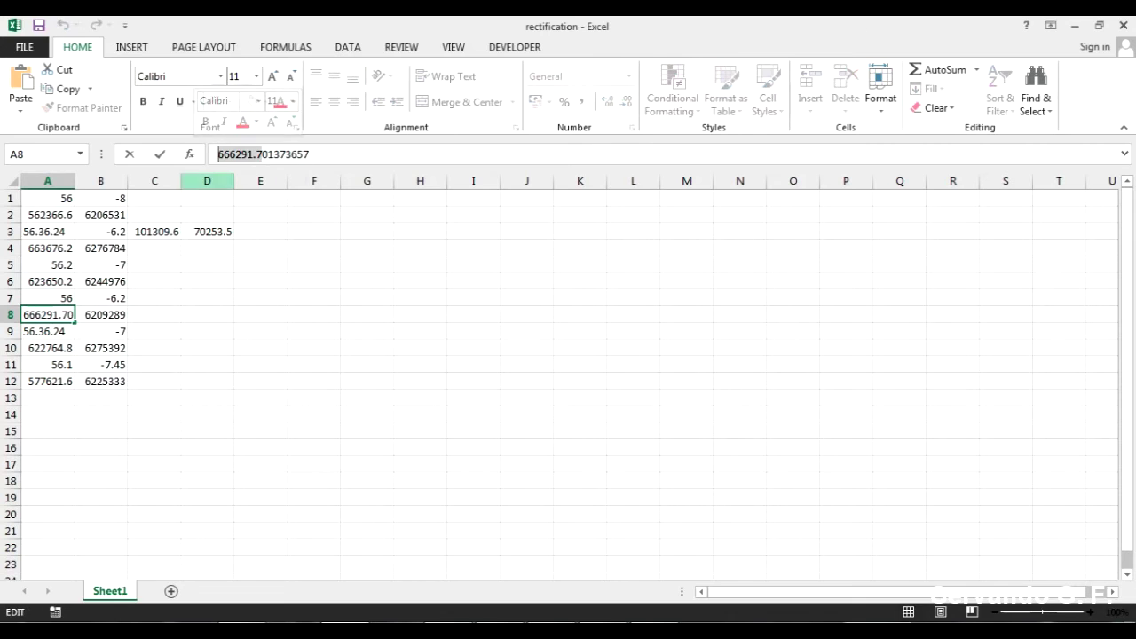
key(ctrl+c)
key(alt+Tab)
key(ctrl+v)
Transfer the northing 6209288.7 from cell B8 in Excel into the fifth control point's Y coordinate in ImRec and accept the point.
key(alt+Tab)
key(Tab)
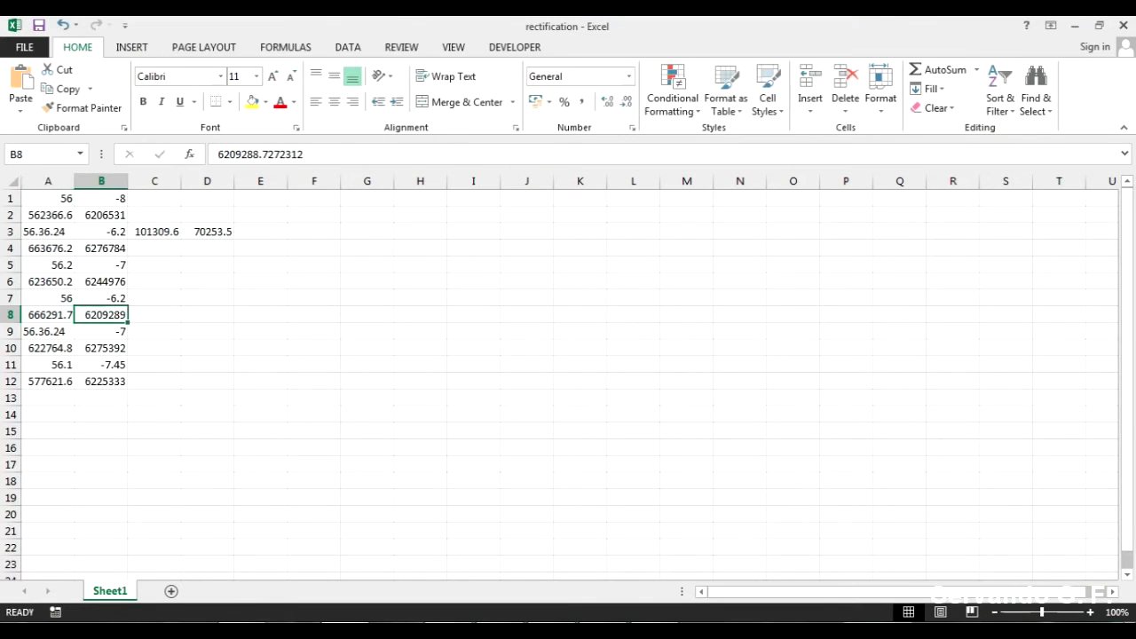
drag(219, 154, 268, 154)
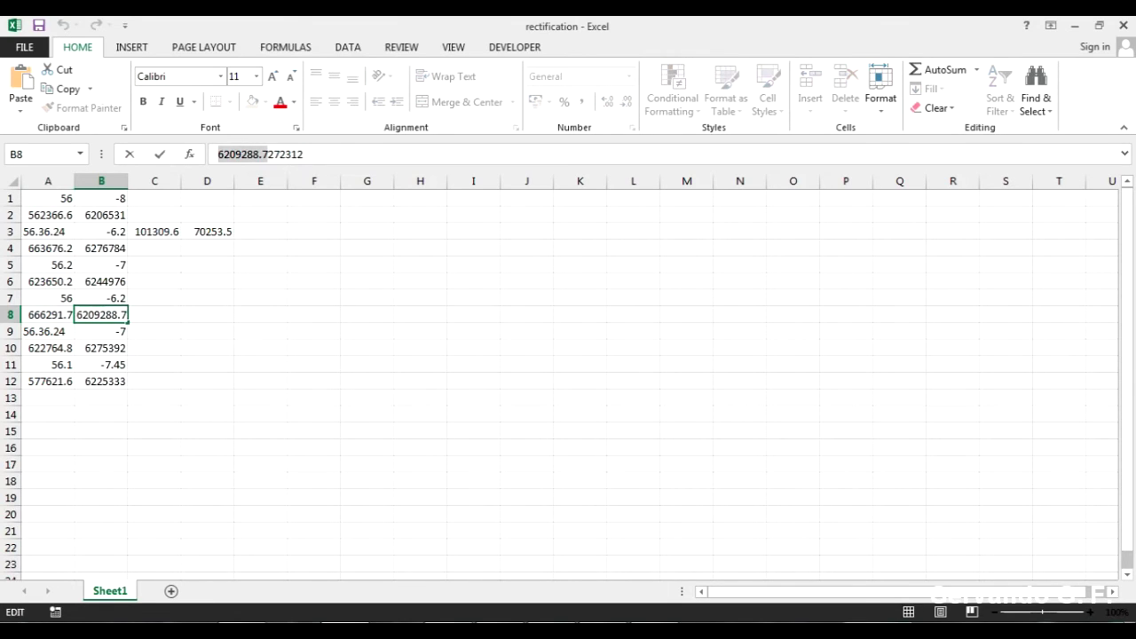
key(alt+Tab)
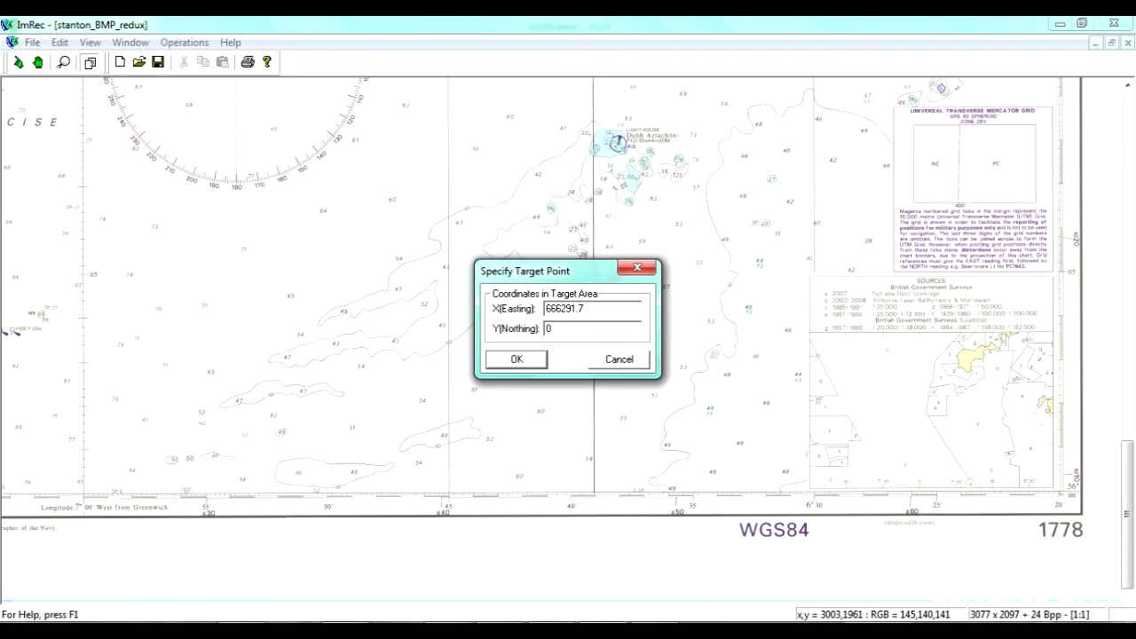
key(shift+End)
key(ctrl+v)
key(Return)
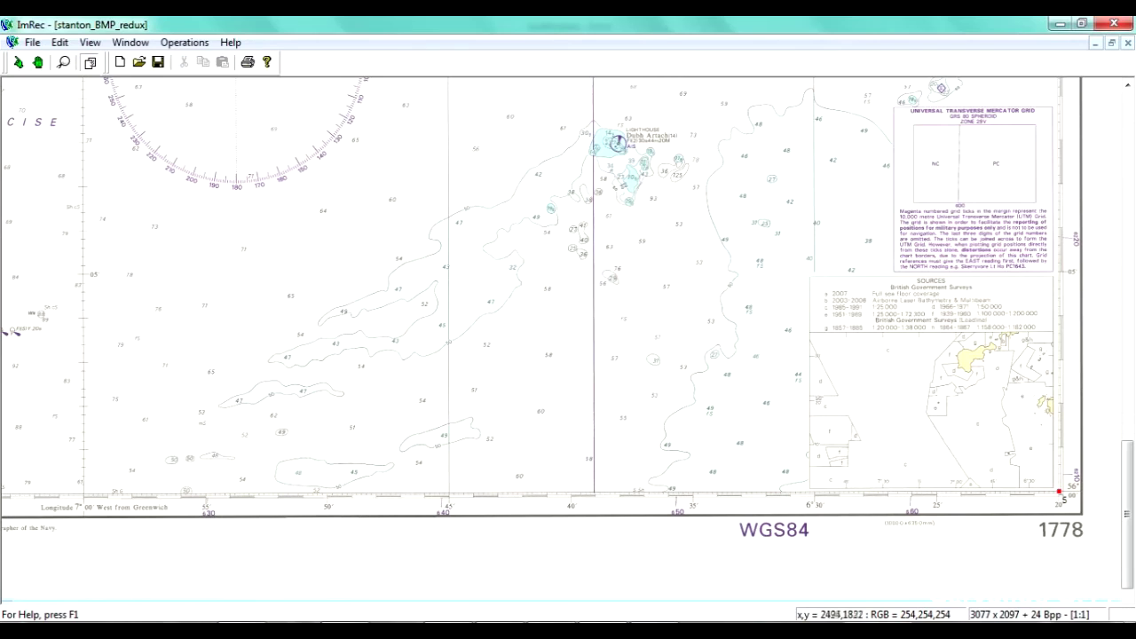
Switch to IrfanView and examine the graticule labels along the chart's north edge around 7°00'W.
key(alt+Tab)
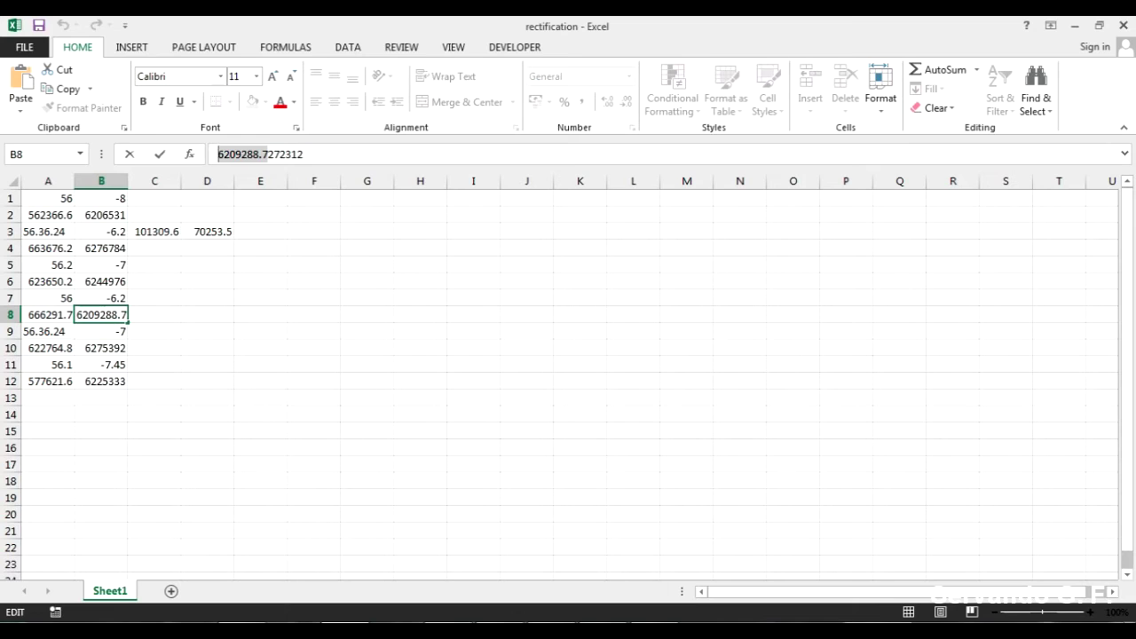
key(alt+Tab)
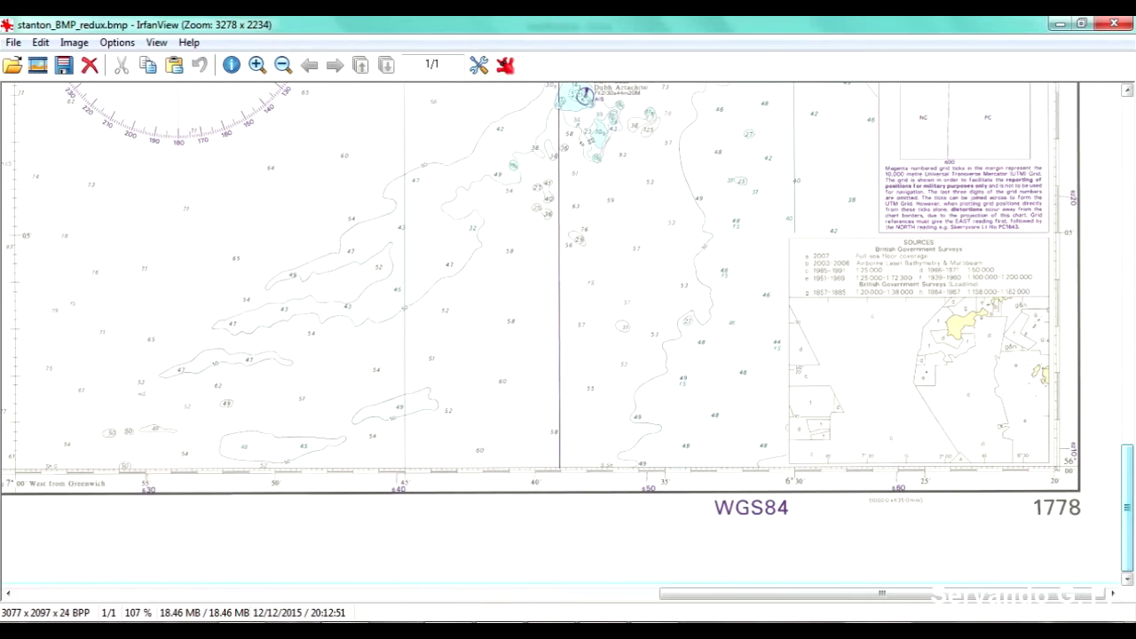
drag(1128, 508, 1127, 161)
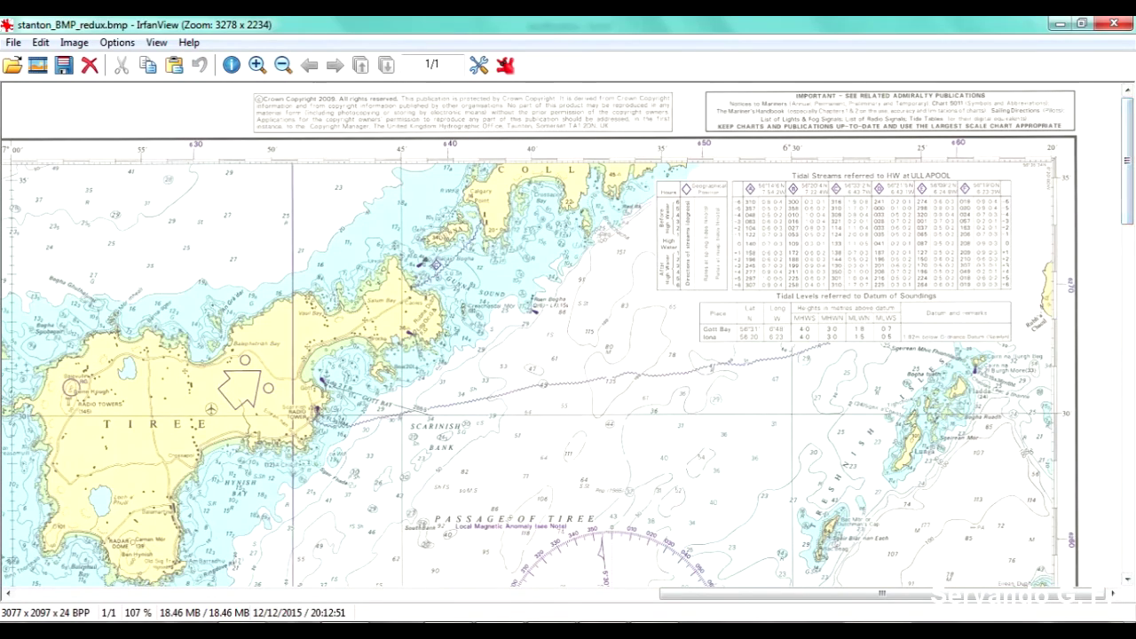
drag(883, 594, 695, 593)
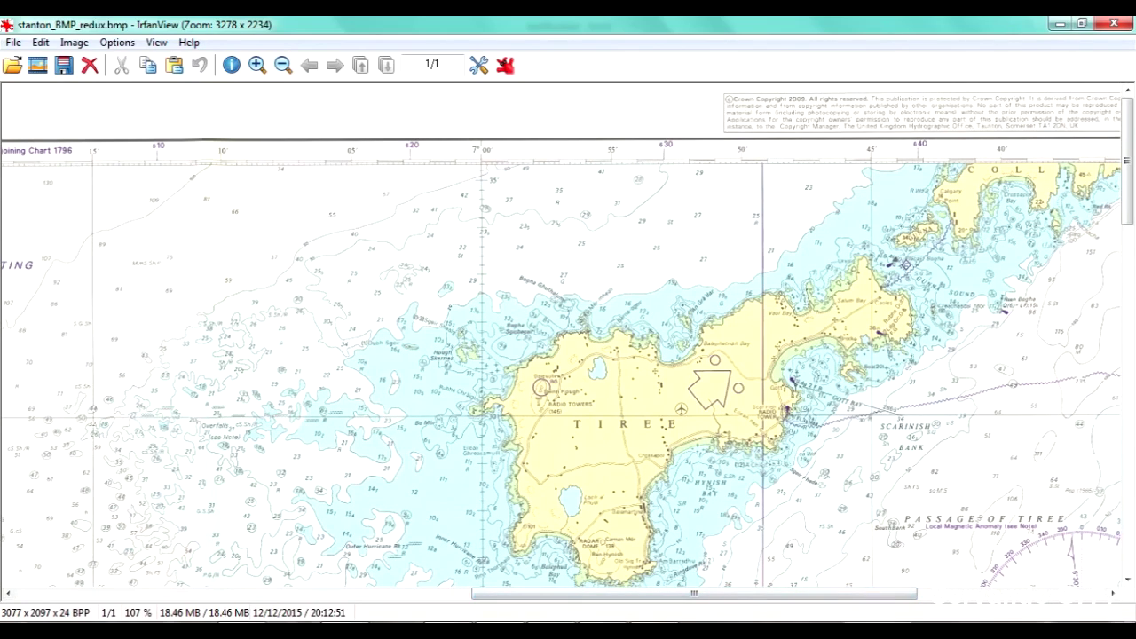
Place the sixth control point in ImRec where 7°00'W meets the north edge, with easting 622764.8 from Excel cell A10 as X coordinate.
key(alt+Tab)
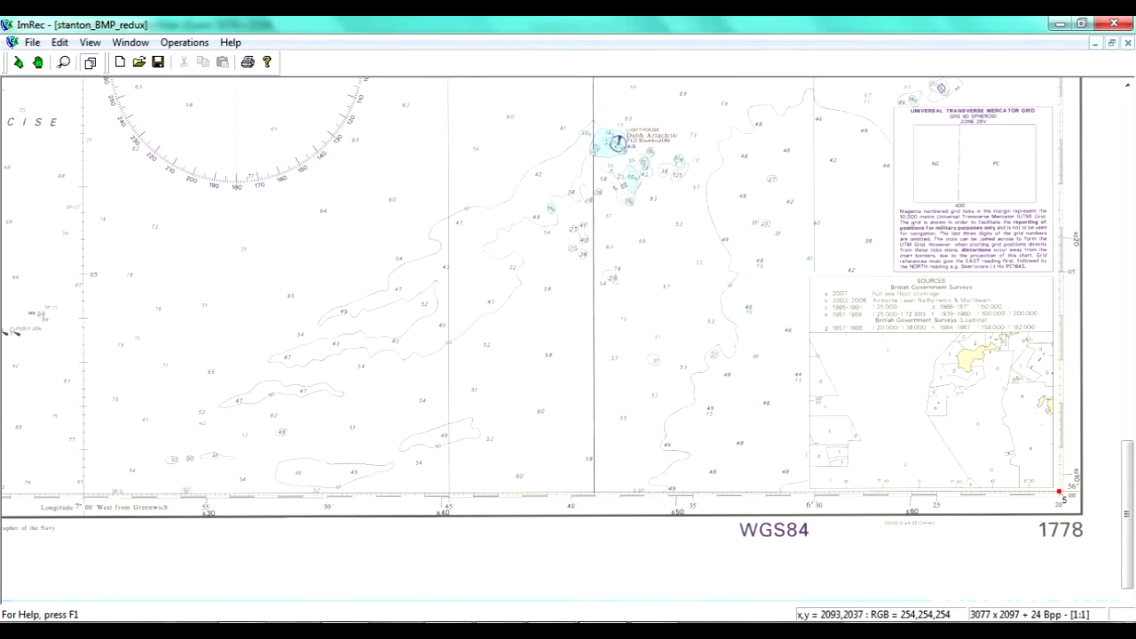
drag(1128, 515, 1127, 167)
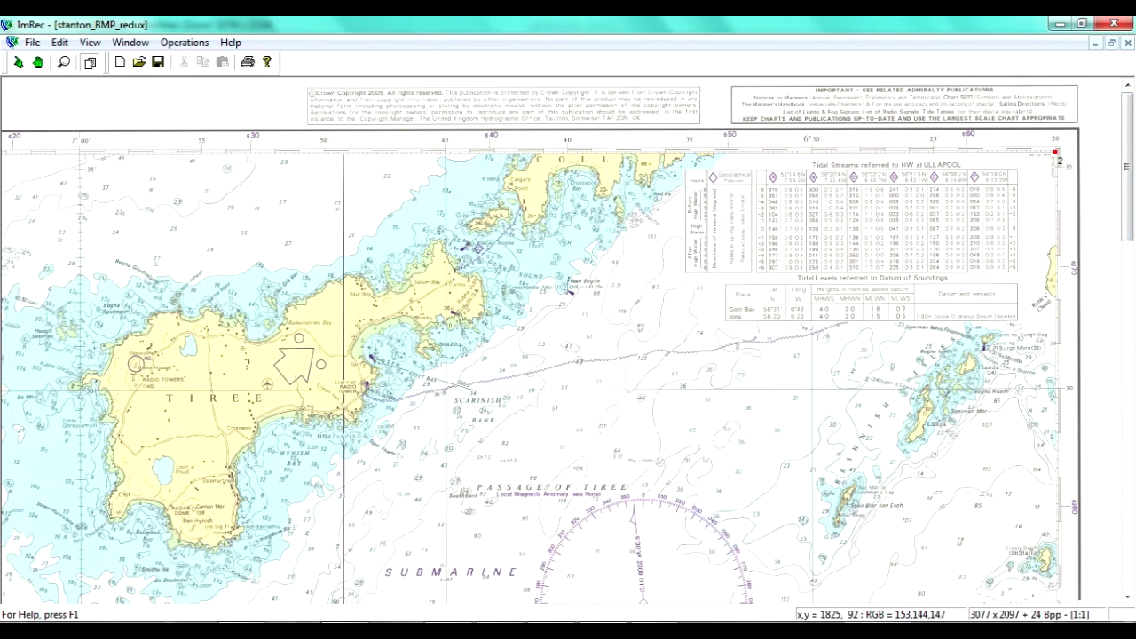
key(alt+Tab)
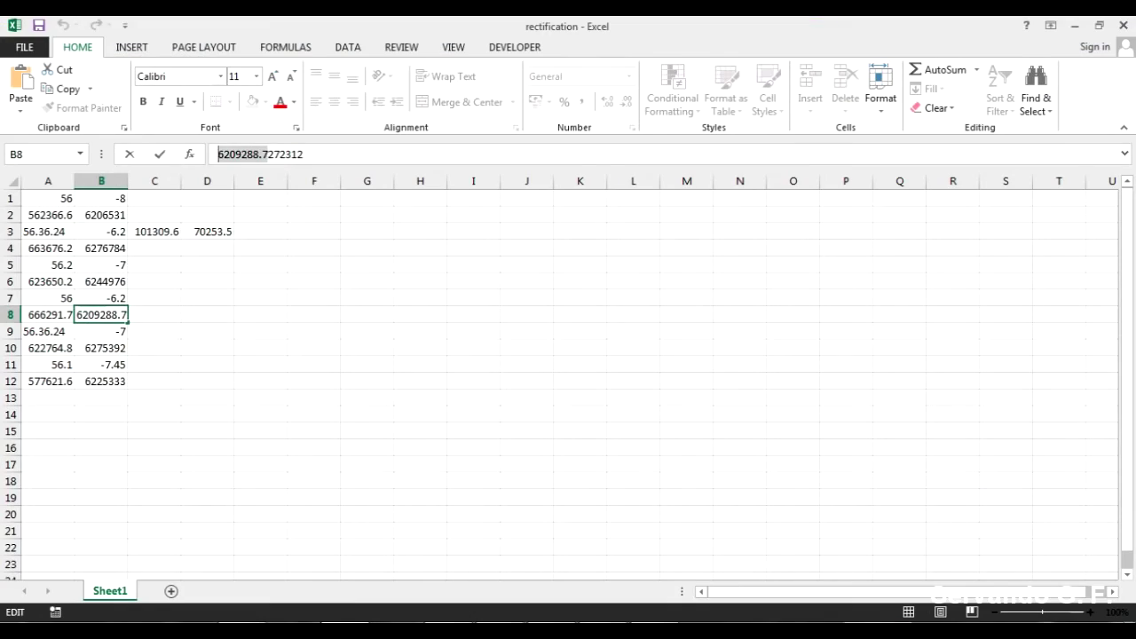
click(48, 348)
drag(262, 155, 219, 154)
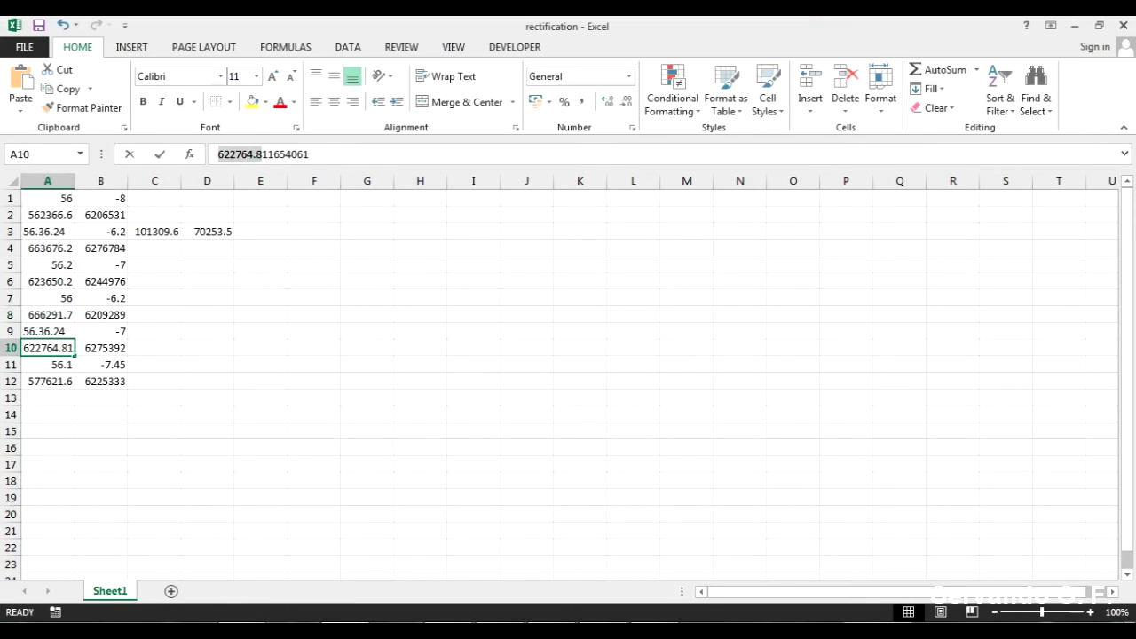
key(alt+Tab)
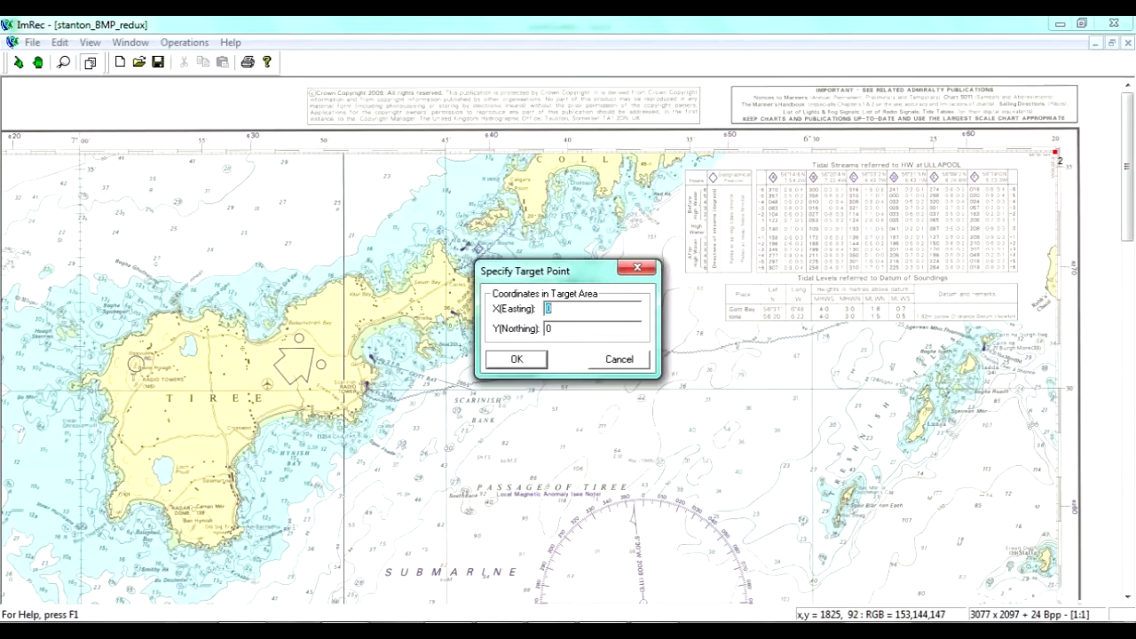
key(ctrl+v)
Transfer the northing 6275392.4 from cell B10 in Excel into the sixth control point's Y coordinate in ImRec and accept the point.
key(alt+Tab)
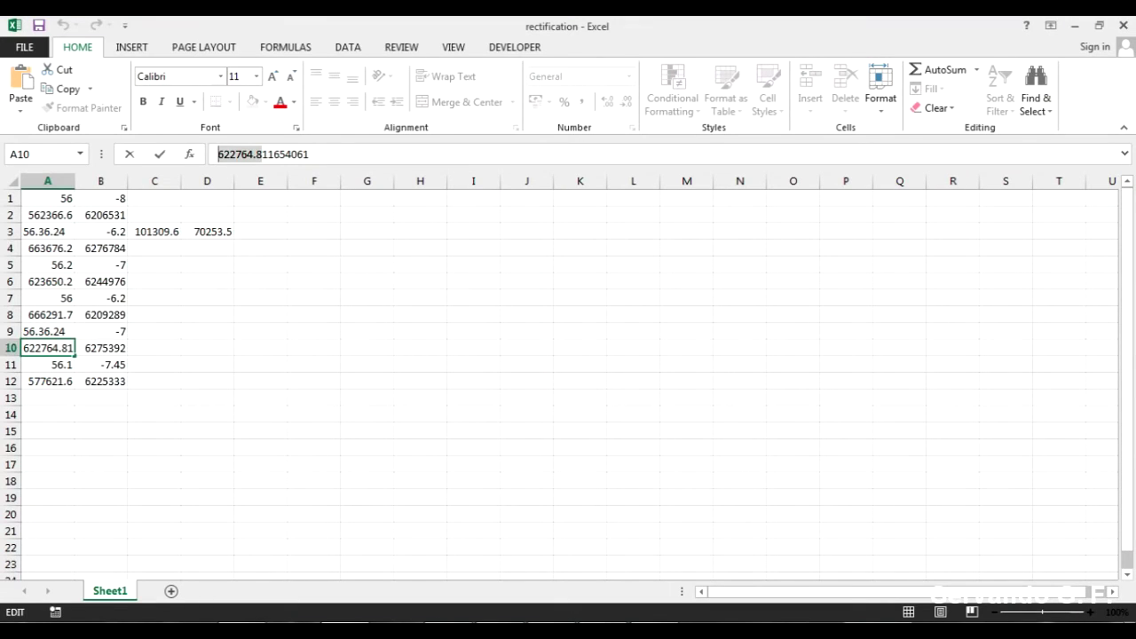
click(101, 348)
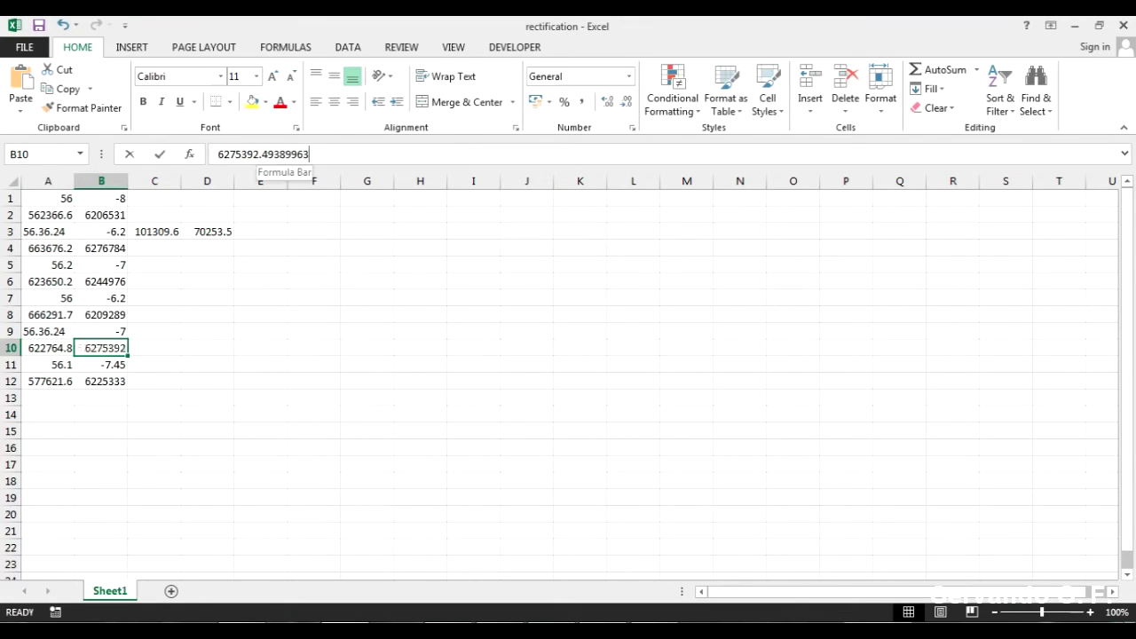
drag(219, 154, 268, 155)
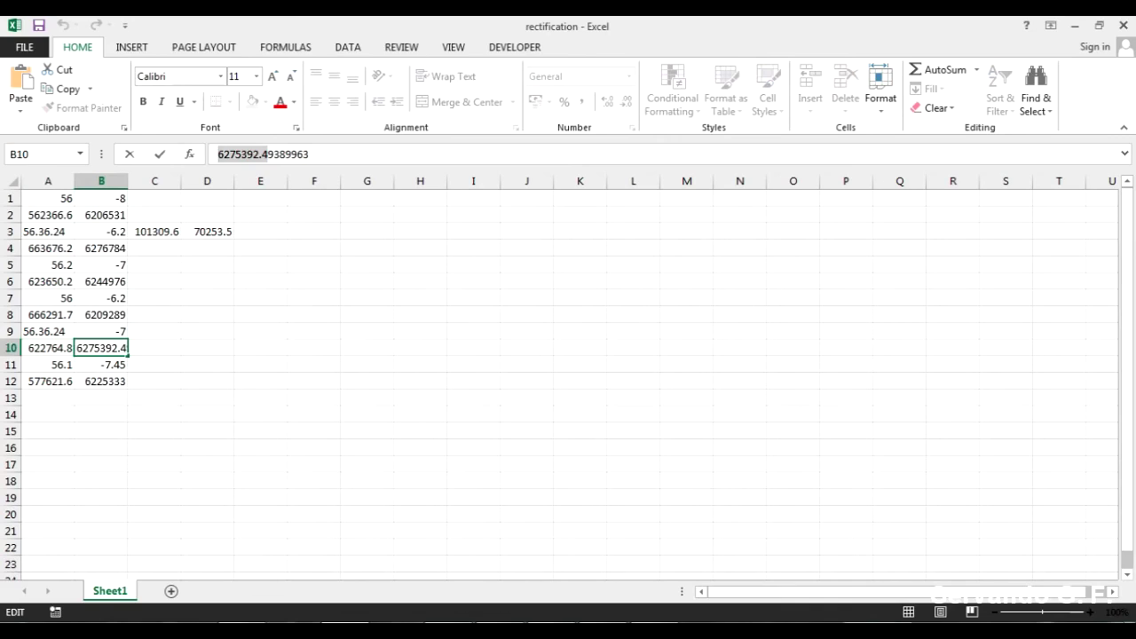
key(alt+Tab)
key(Tab)
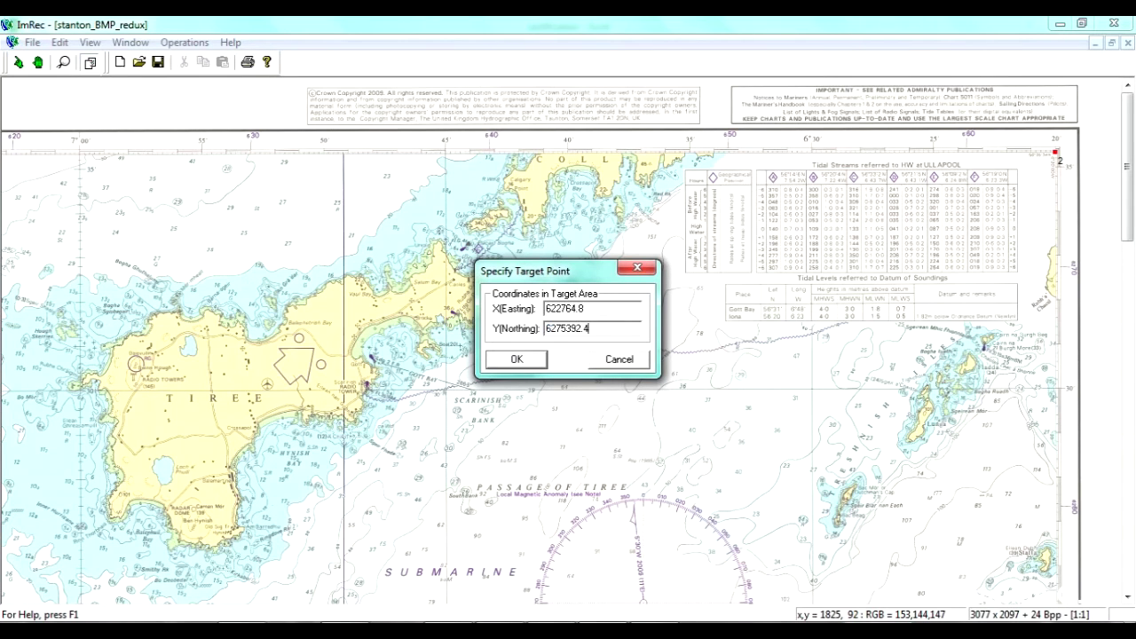
click(517, 359)
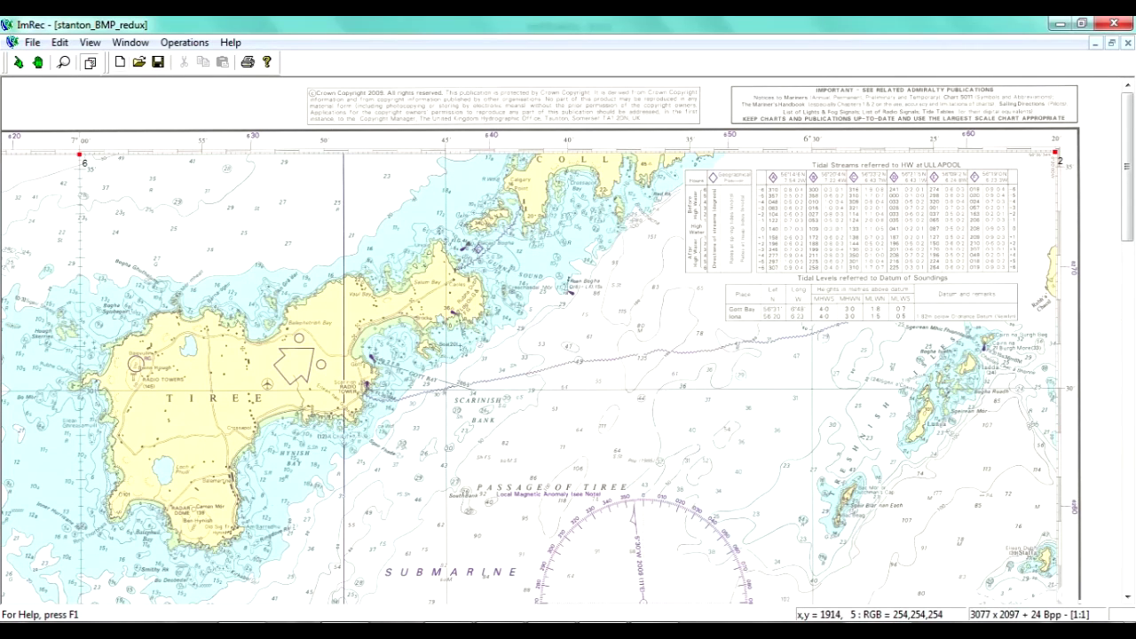
Review all six control points on the whole source chart and display the rectified chart in the Target View.
click(63, 62)
right_click(584, 370)
right_click(583, 370)
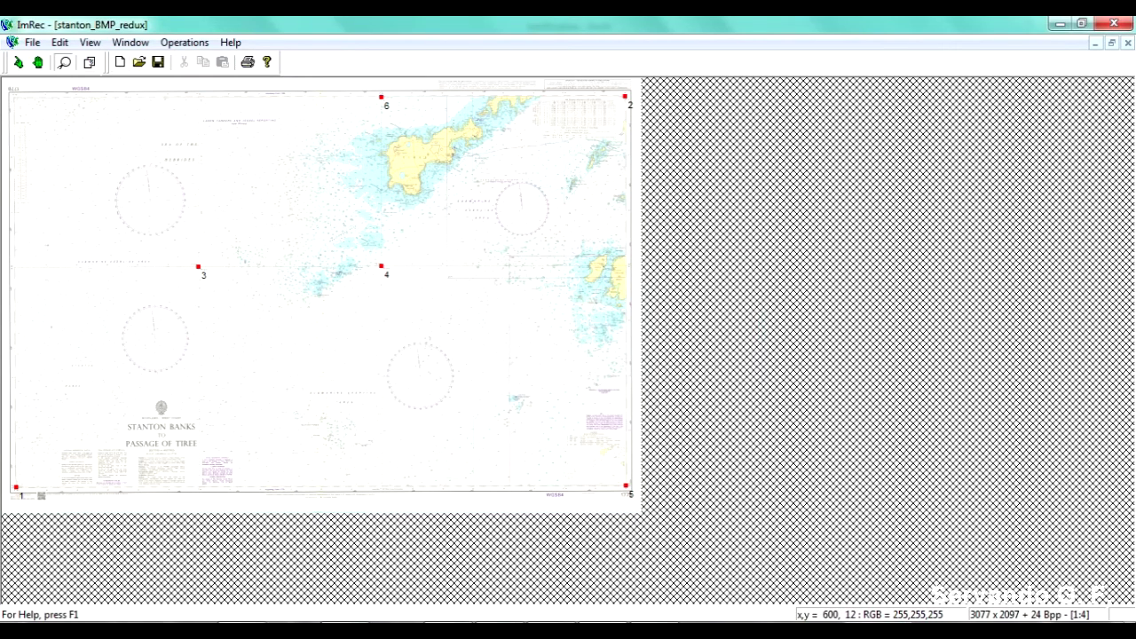
click(90, 41)
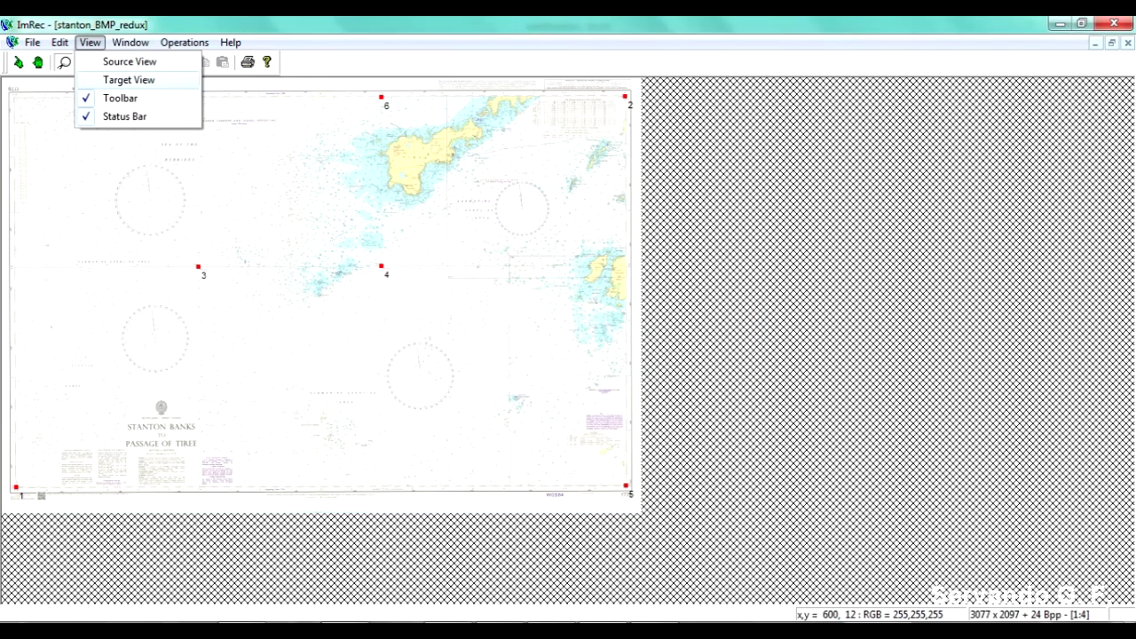
click(129, 80)
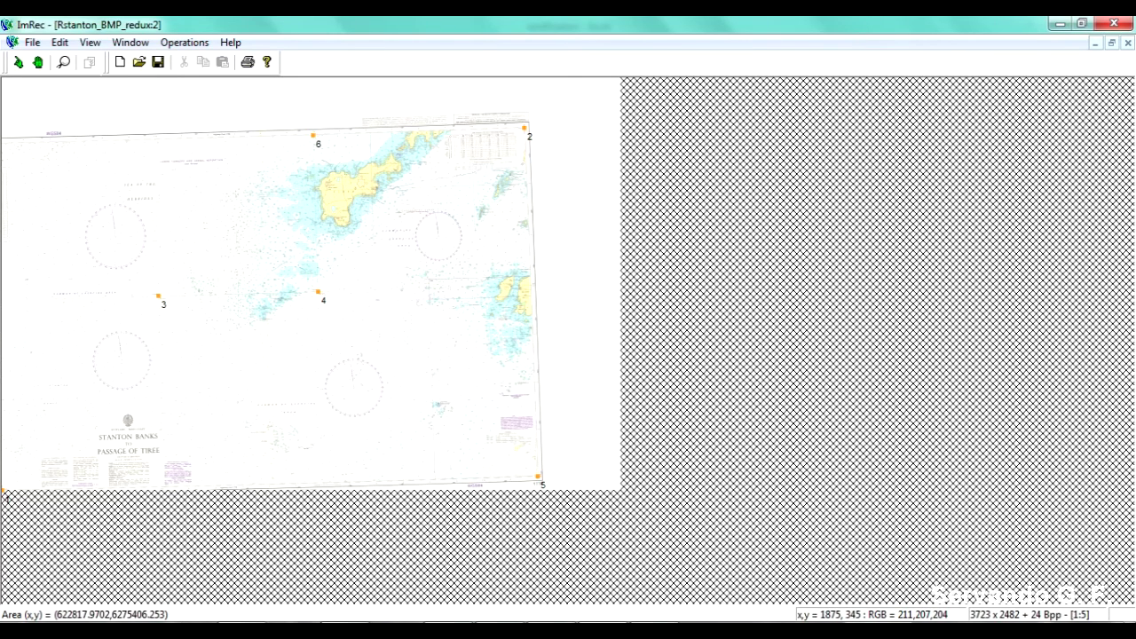
Compare the rectified chart's coordinates at control point 6 in ImRec with the easting in Excel cell A10.
click(508, 631)
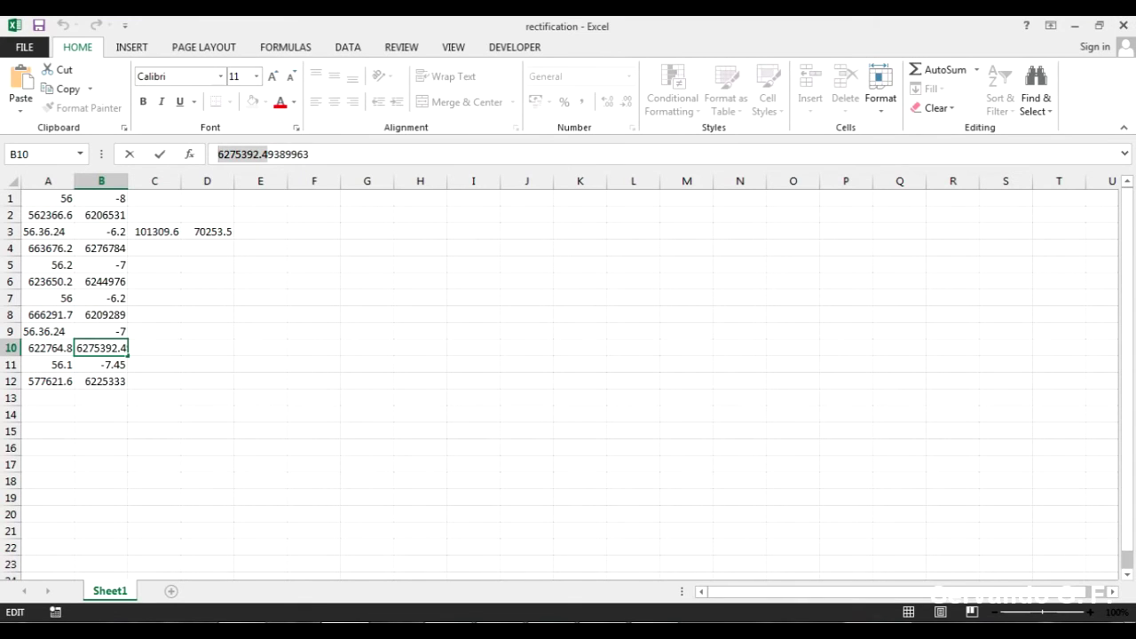
click(48, 348)
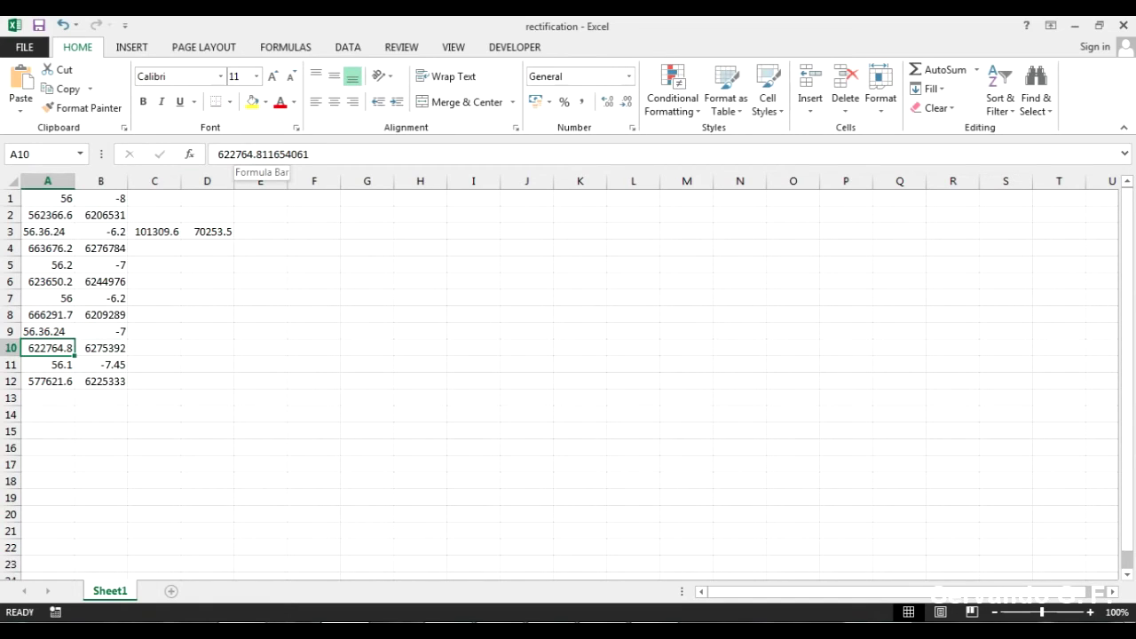
key(alt+Tab)
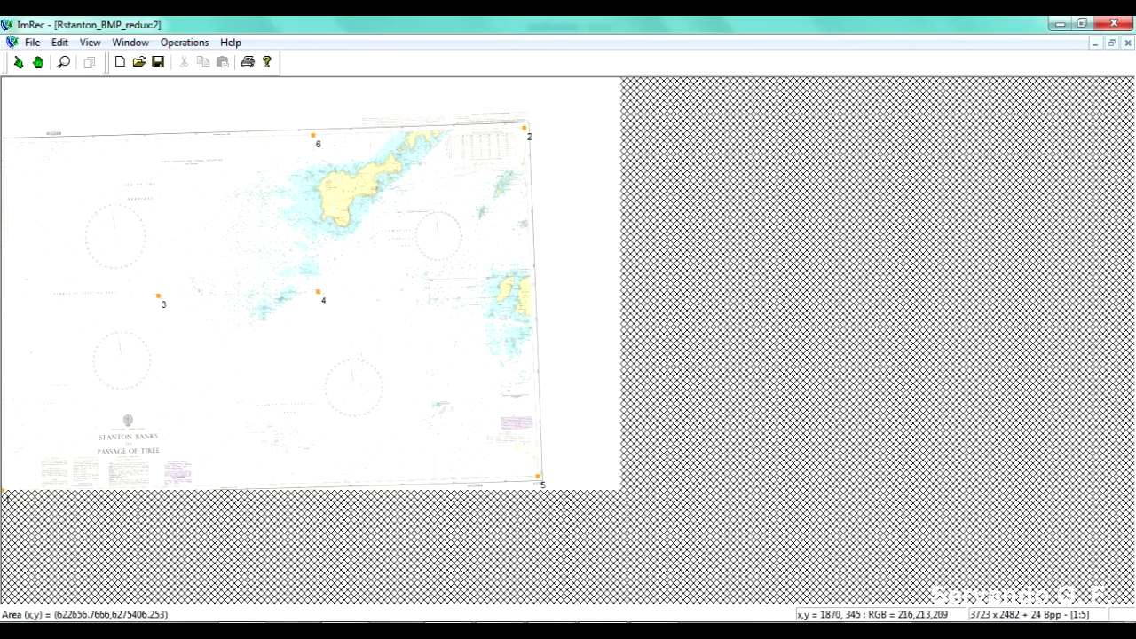
click(64, 62)
click(312, 140)
click(412, 158)
click(403, 149)
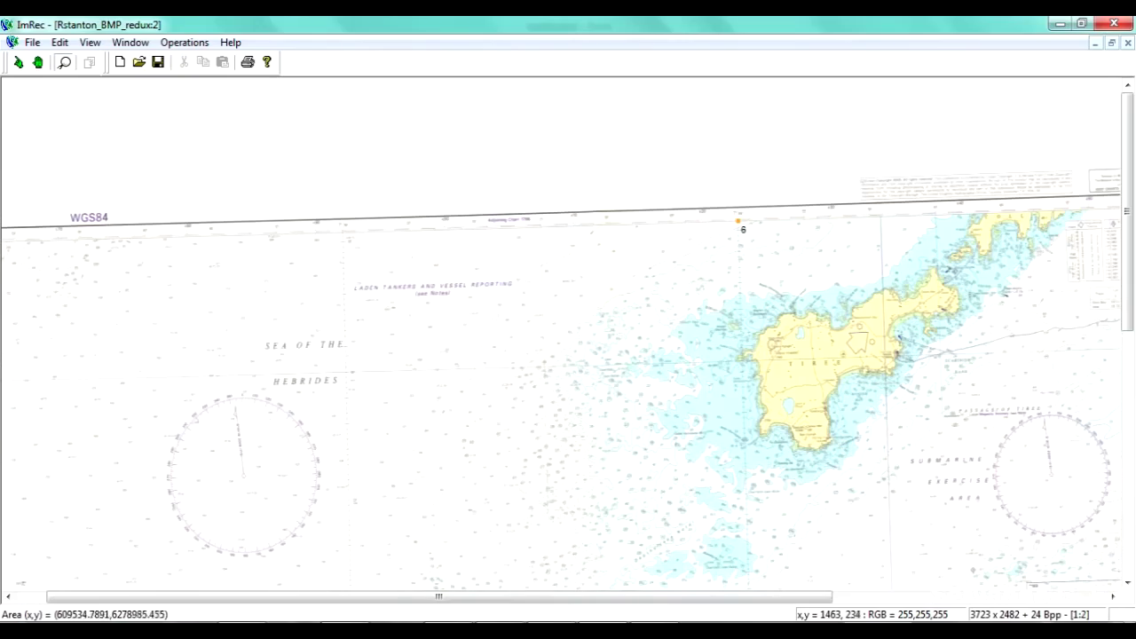
click(773, 231)
click(775, 232)
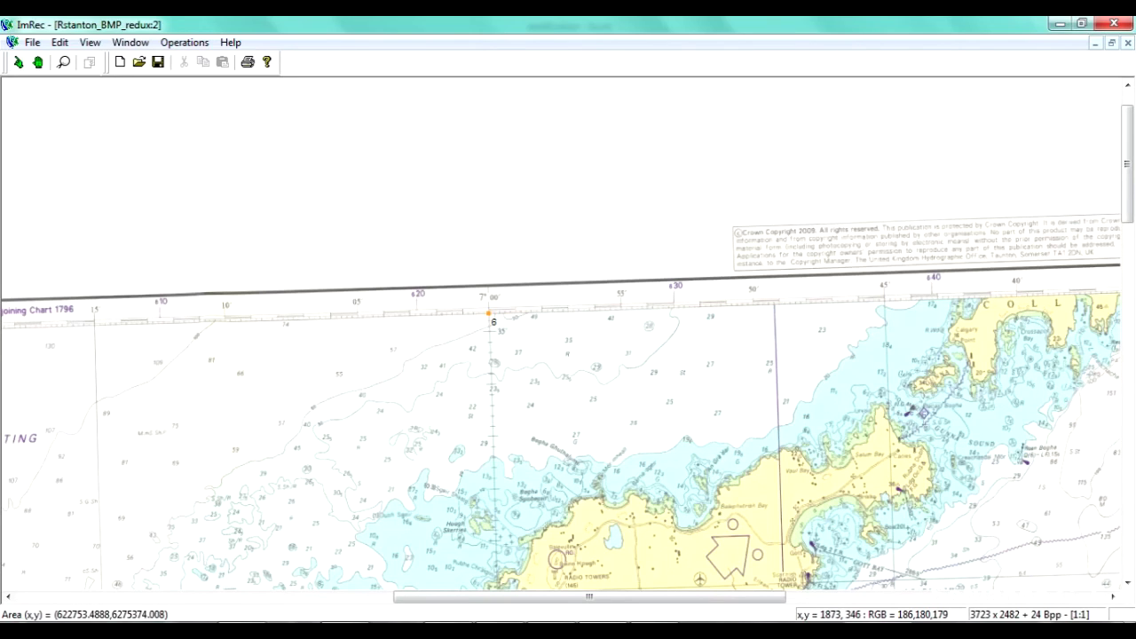
key(alt+Tab)
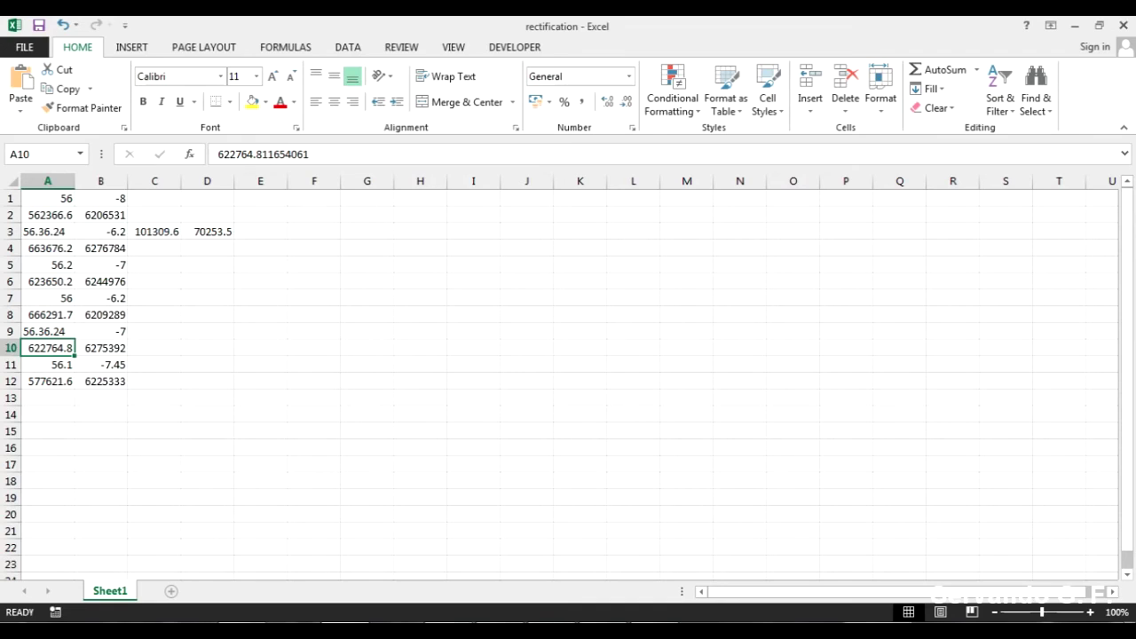
key(alt+Tab)
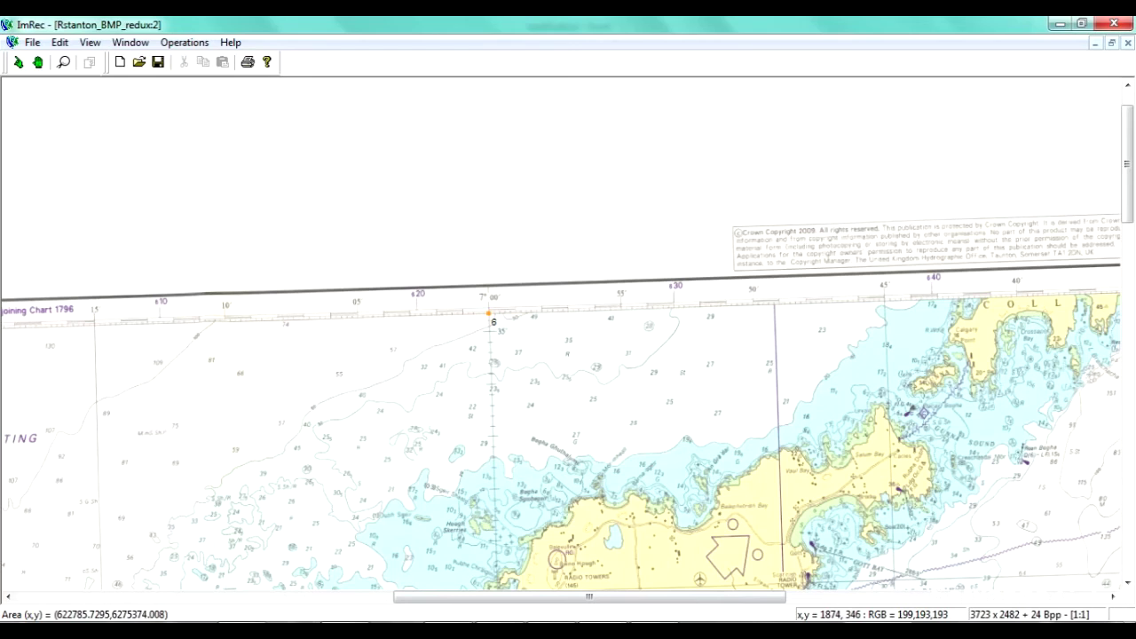
key(alt+Tab)
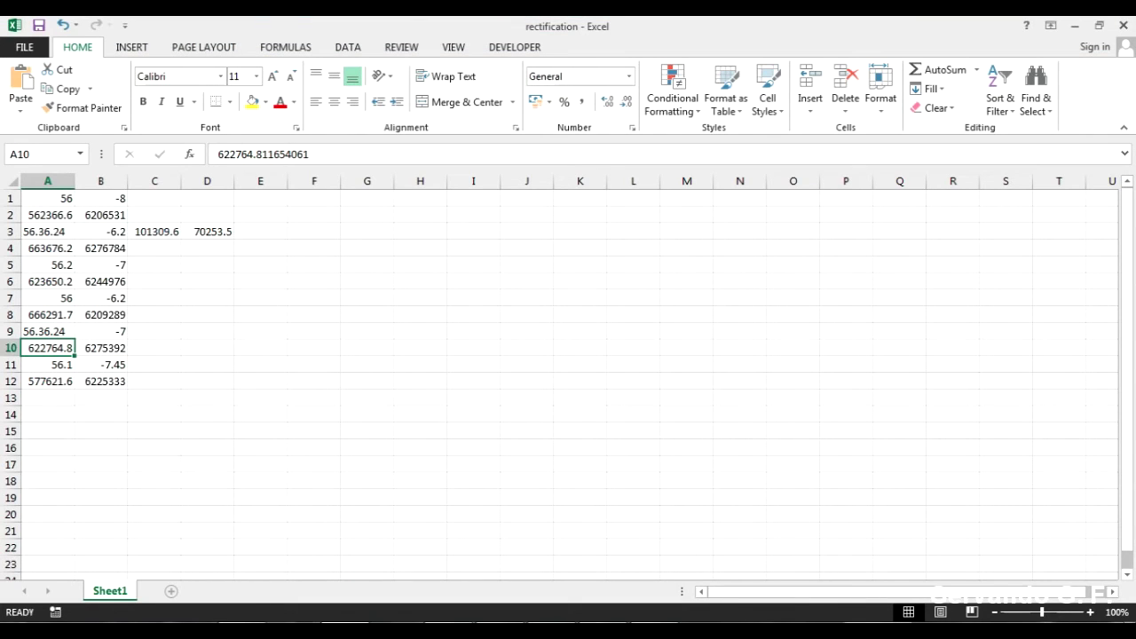
key(alt+Tab)
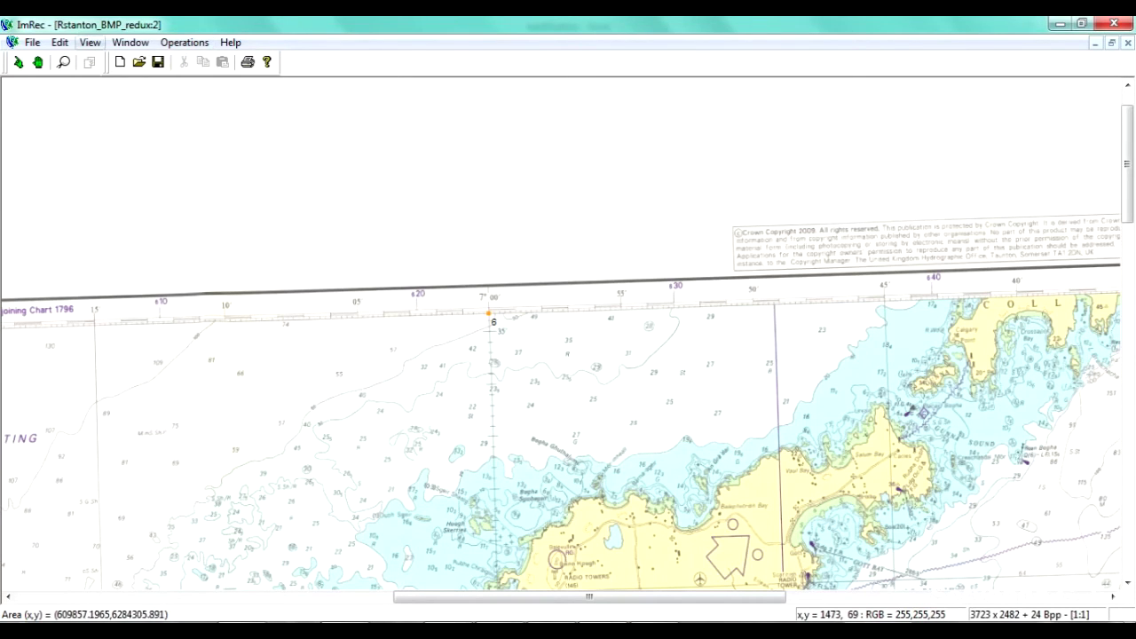
Examine the rectified chart's north edge around the 7°30'W meridian as a check location.
right_click(578, 266)
right_click(533, 231)
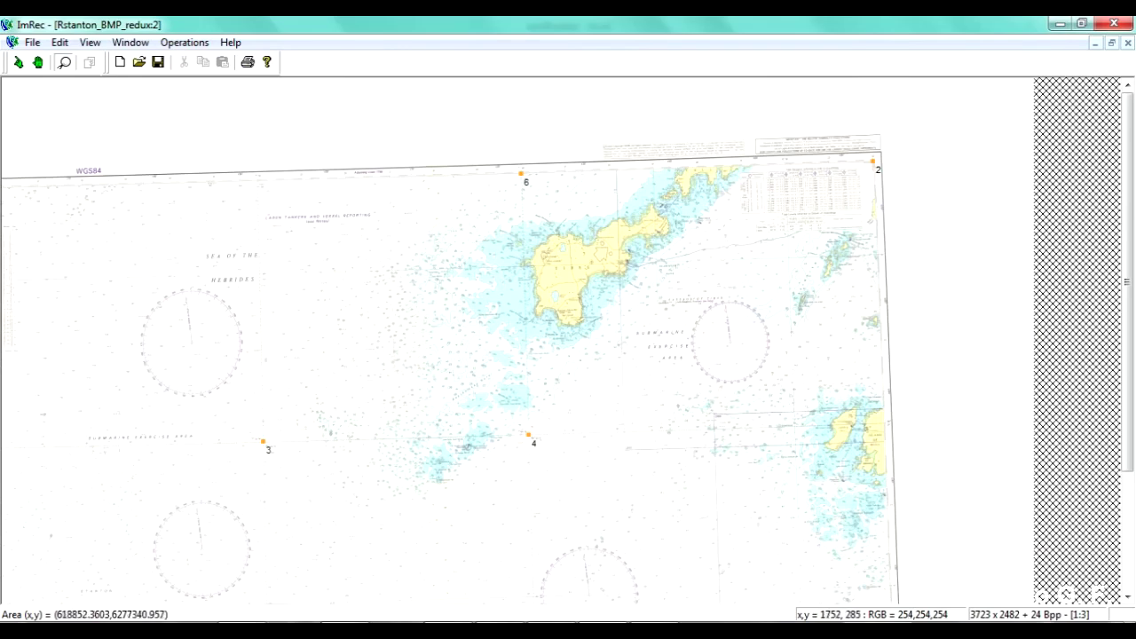
right_click(490, 202)
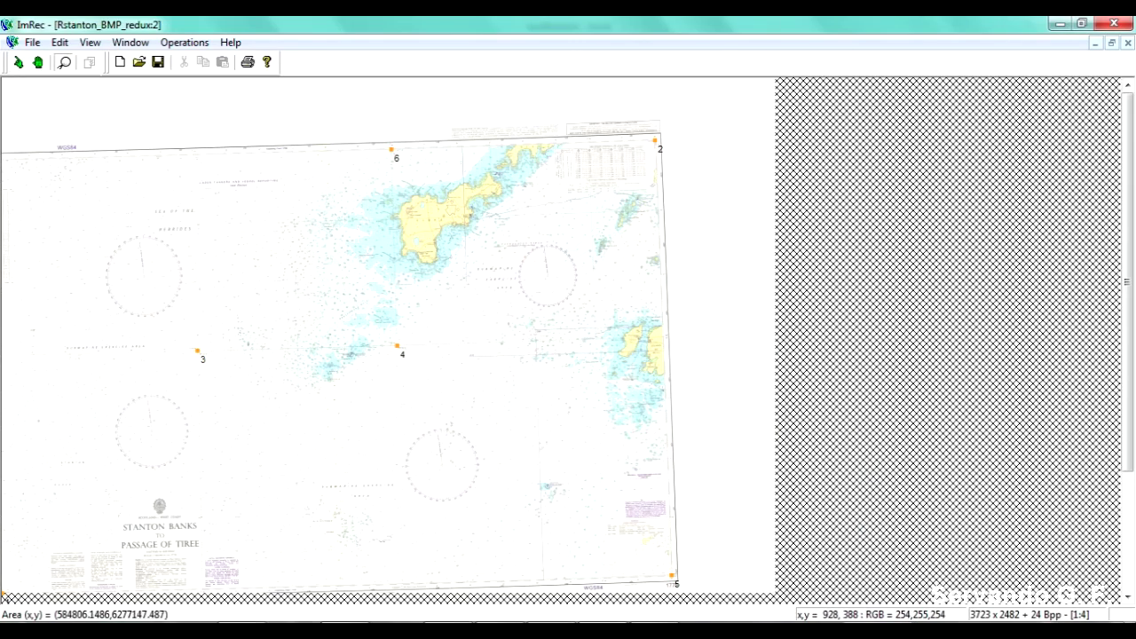
click(194, 157)
click(257, 190)
key(plus)
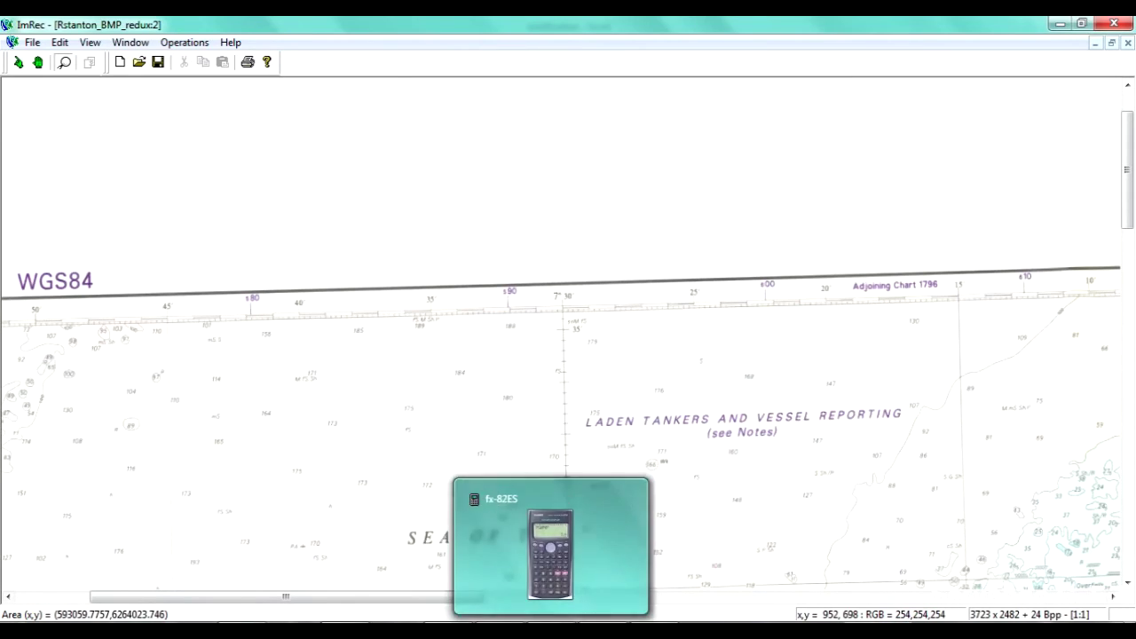
Bring up the fx-82ES calculator over the Excel sheet and convert 56°36'24" to decimal degrees.
click(551, 633)
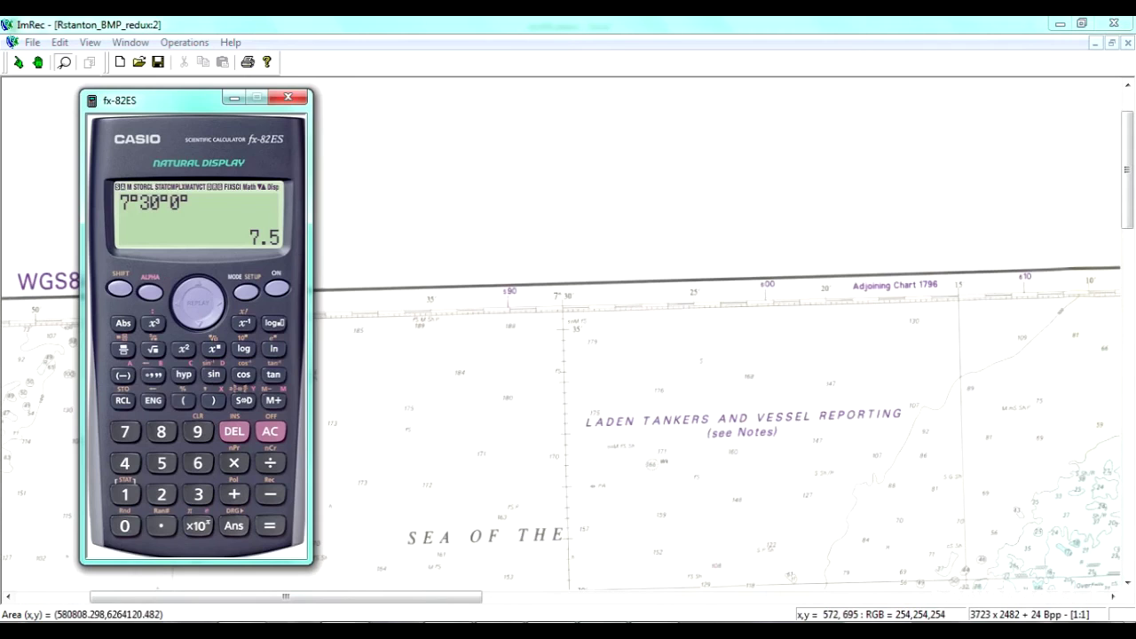
click(257, 632)
key(alt+Tab)
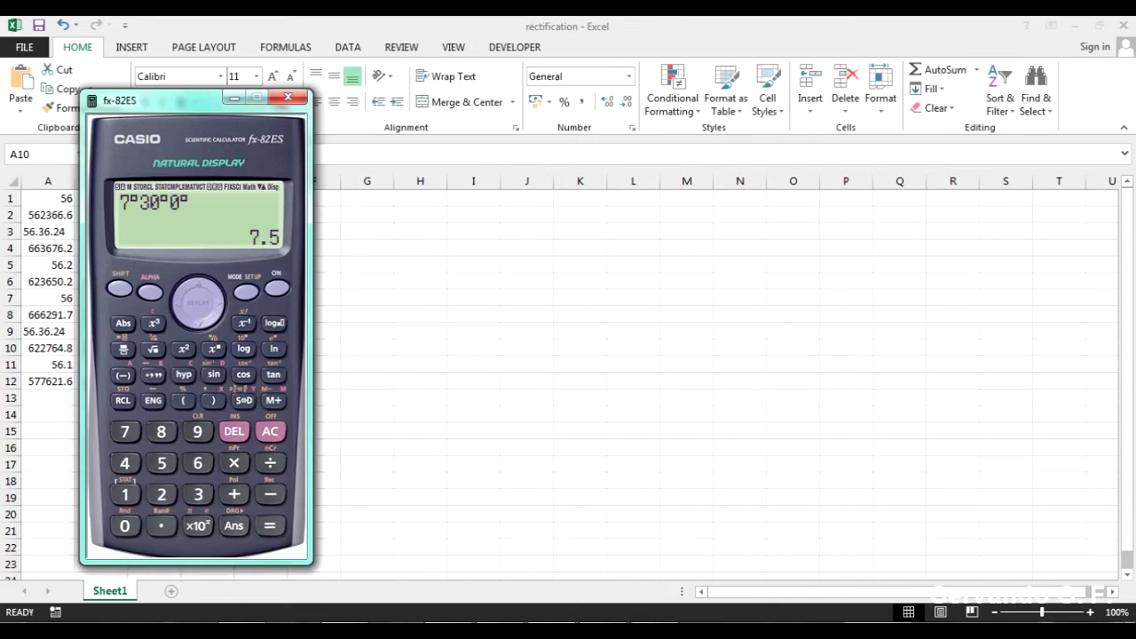
click(163, 465)
drag(182, 100, 490, 78)
key(6)
key(apostrophe)
key(3)
key(6)
key(apostrophe)
key(2)
key(4)
key(apostrophe)
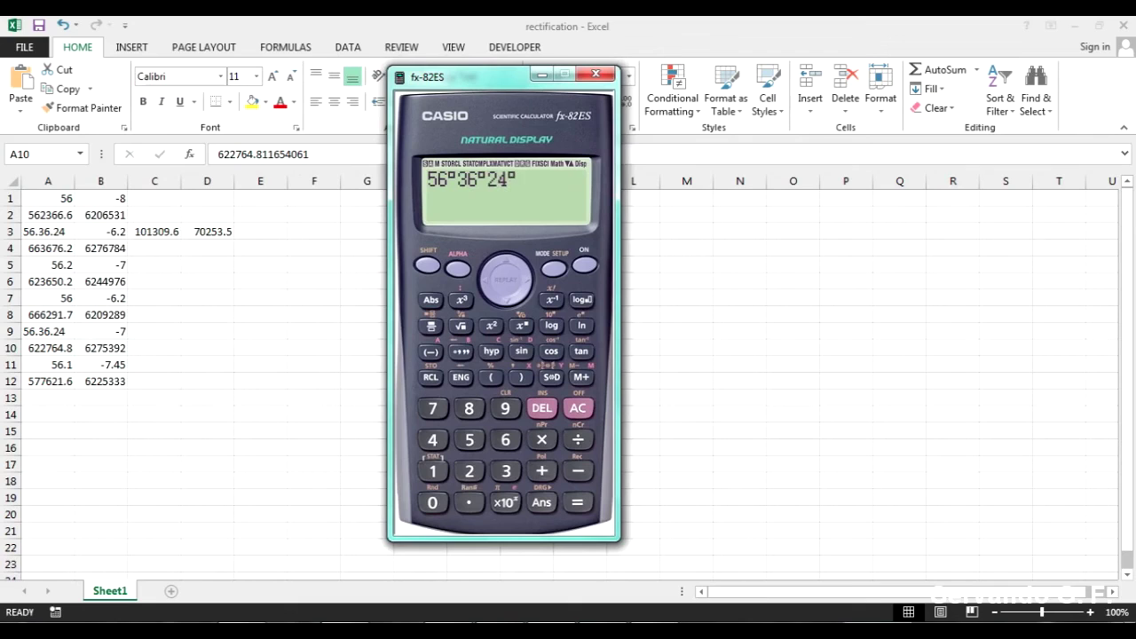
key(Return)
key(apostrophe)
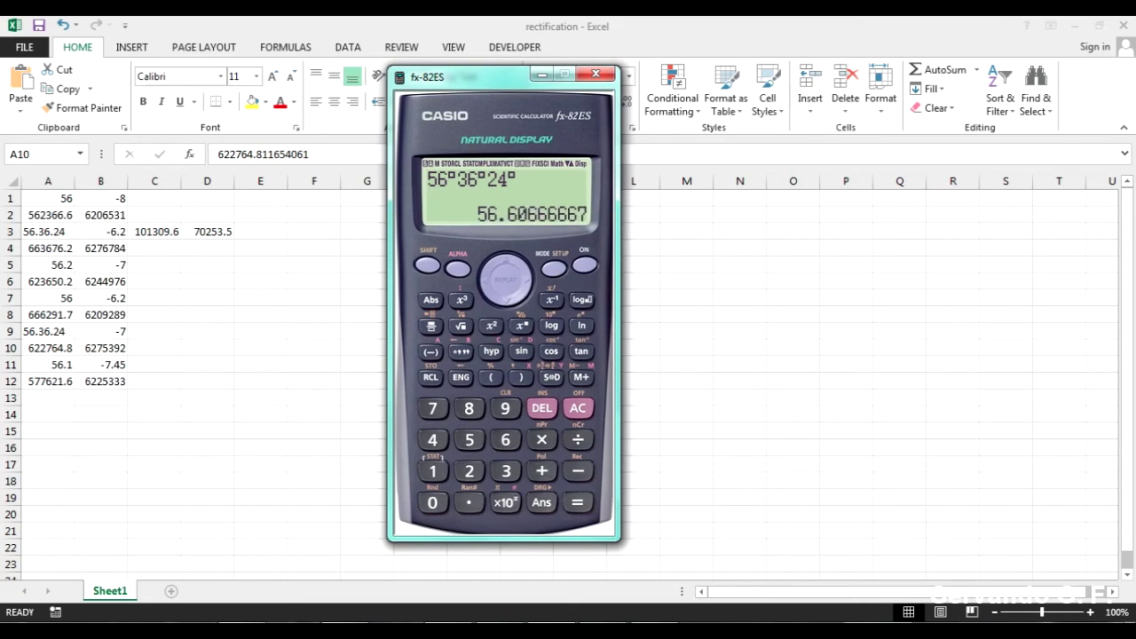
Switch to UTM Converter and set the latitude to 56.606666667.
key(alt+Tab)
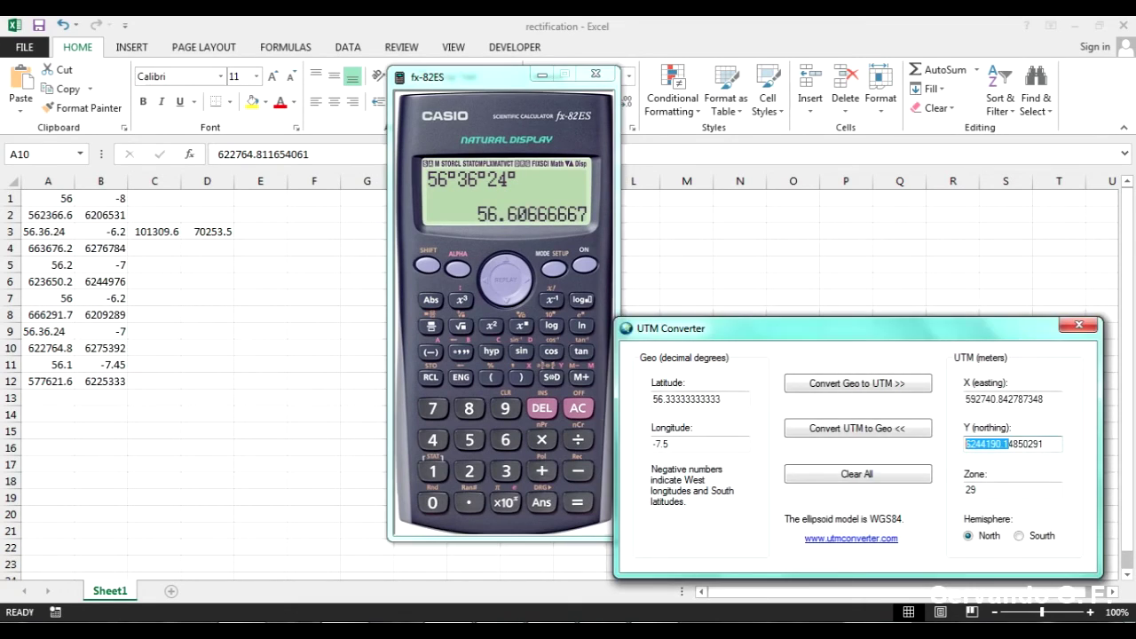
drag(726, 399, 651, 400)
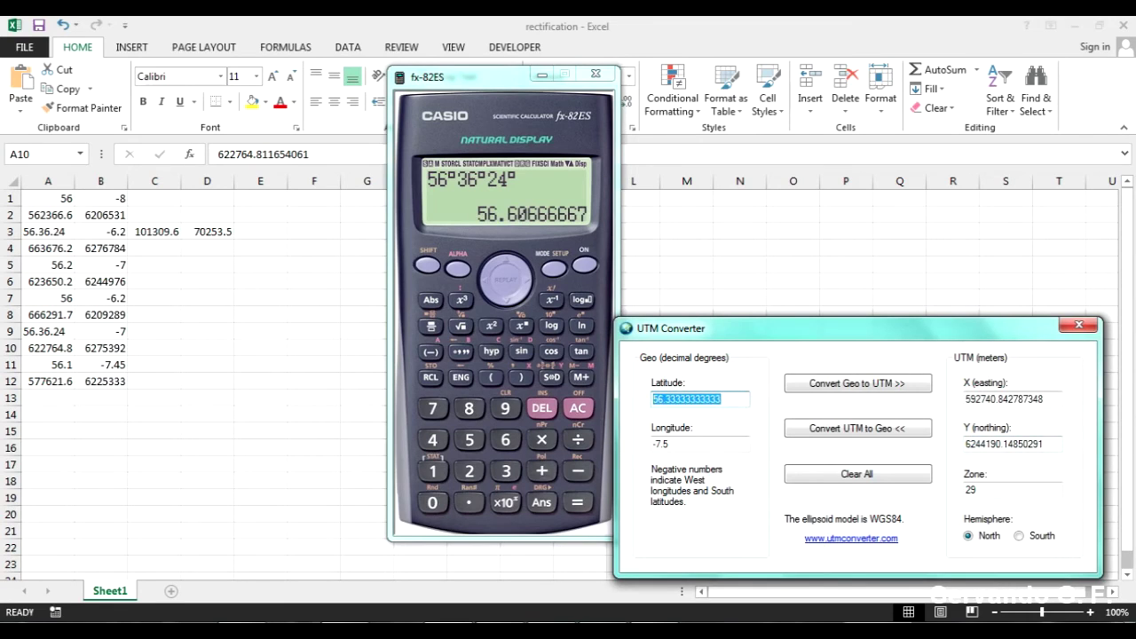
text(56.6)
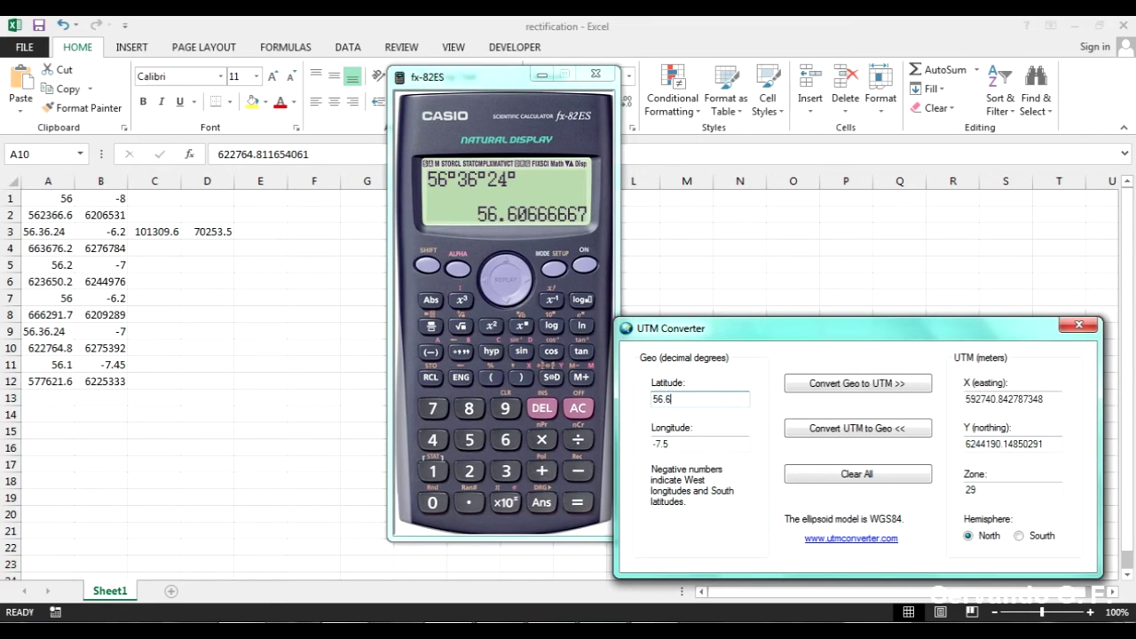
text(06666667)
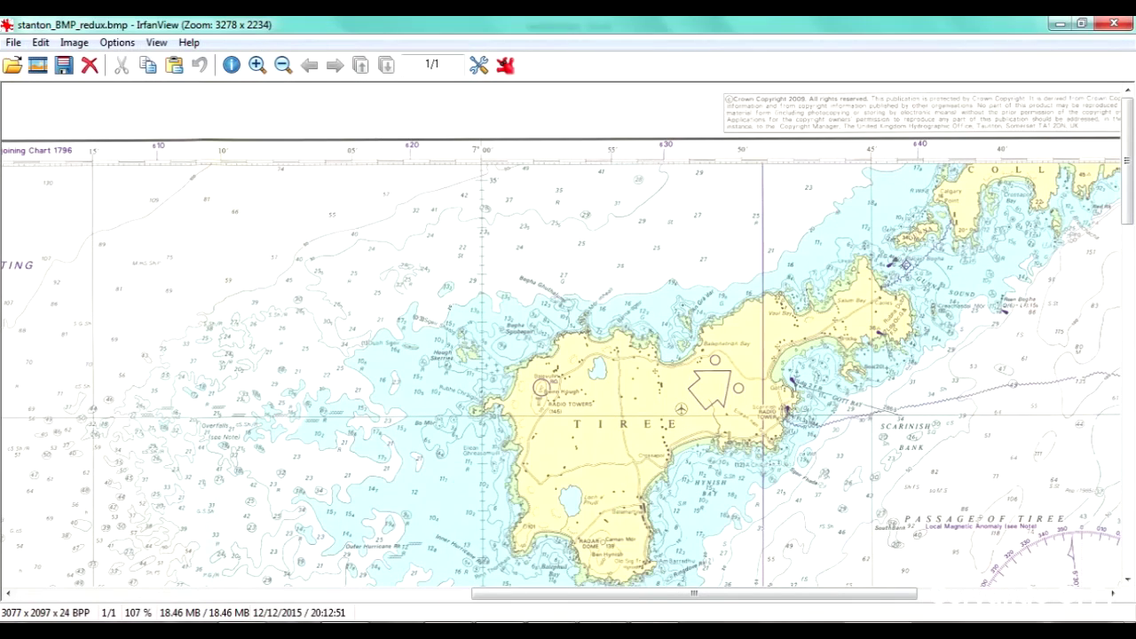
Bring up the fx-82ES calculator over the rectified chart in ImRec and convert 7°30'0" to decimal degrees.
mouse_move(552, 628)
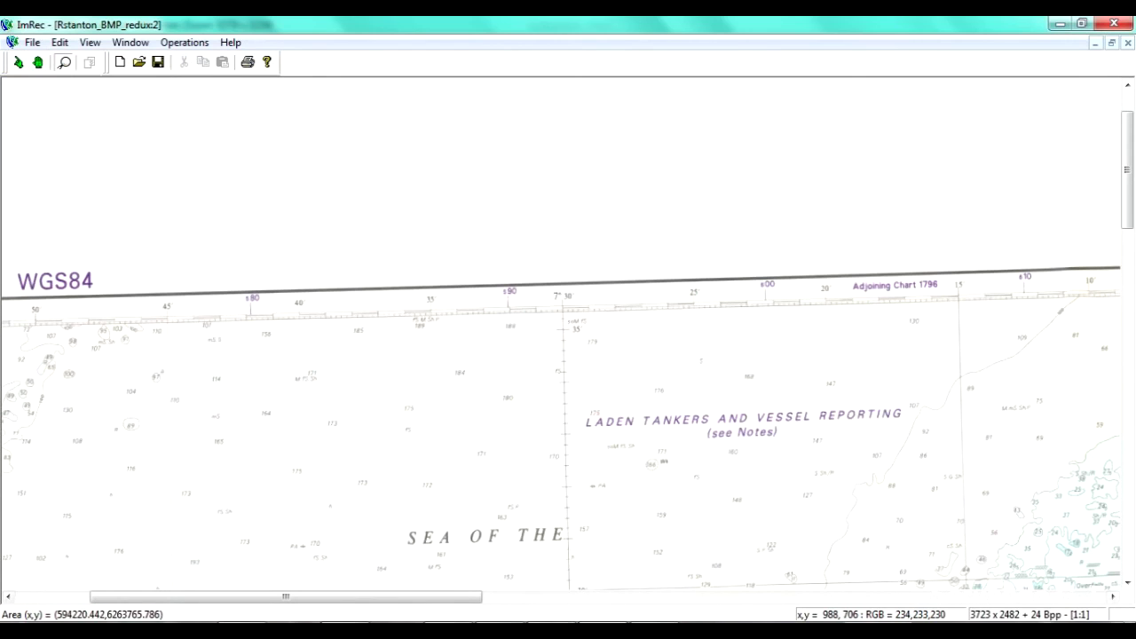
click(551, 628)
click(433, 410)
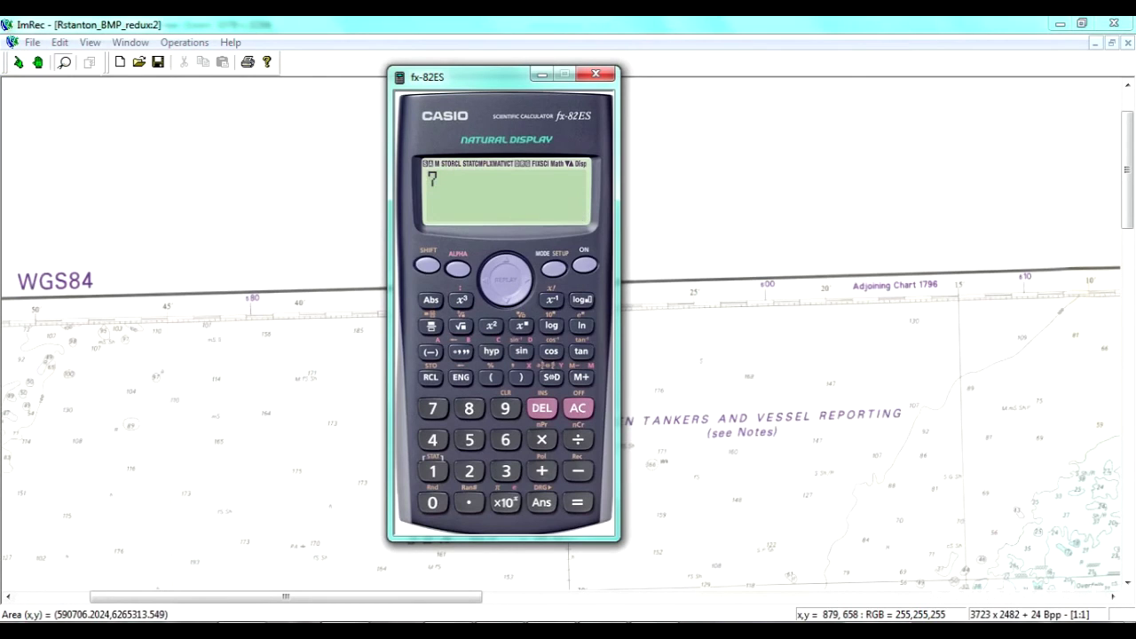
click(461, 352)
click(506, 472)
key(0)
key(apostrophe)
key(0)
key(apostrophe)
key(Return)
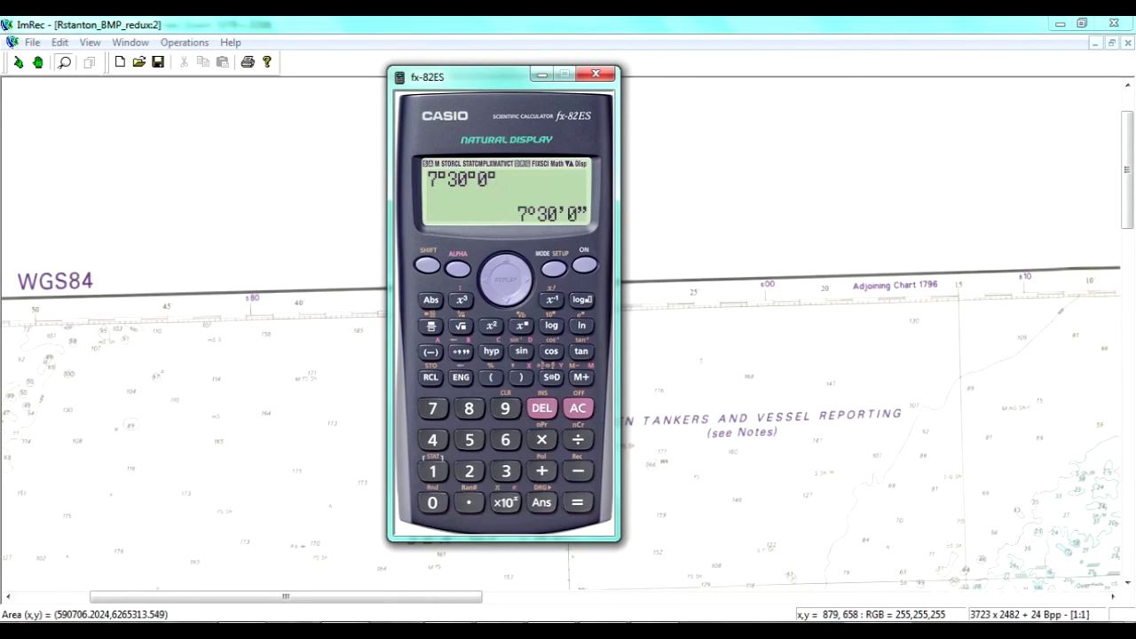
key(apostrophe)
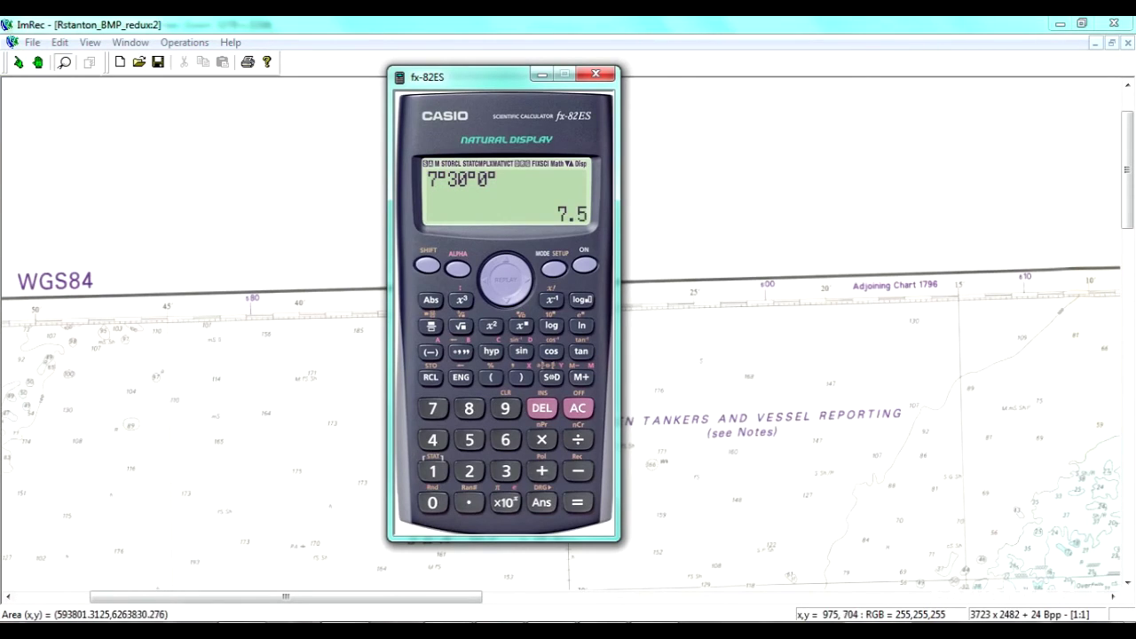
Convert latitude 56.606666667 and longitude -7.5 to UTM in UTM Converter, and minimize the calculator.
click(449, 631)
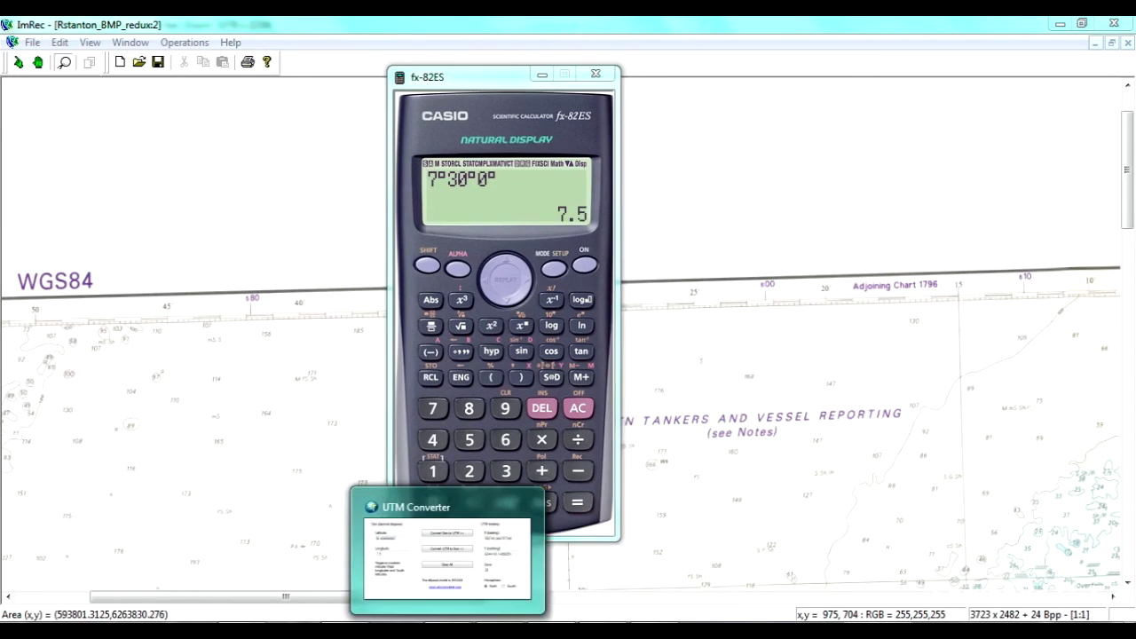
click(858, 384)
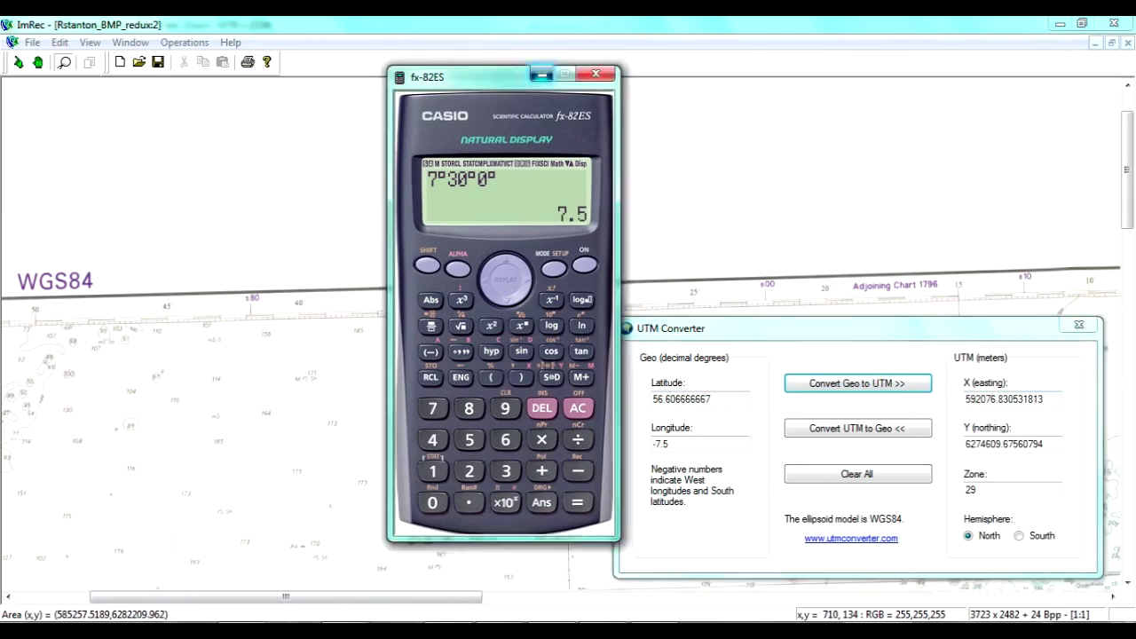
click(542, 74)
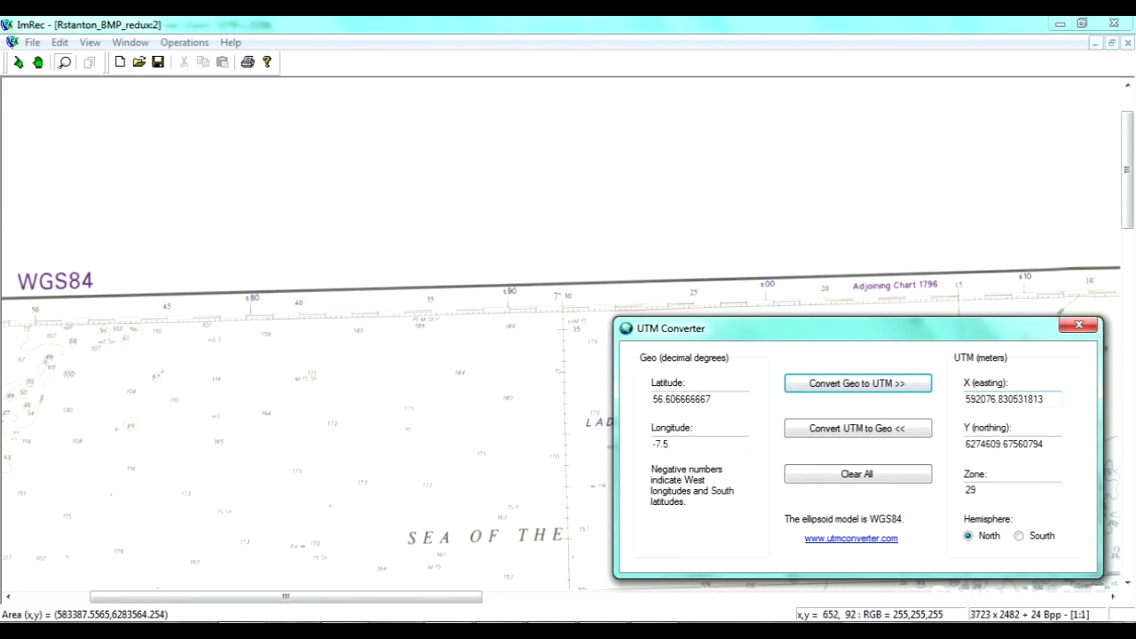
Compare the ImRec coordinates where the 7°30'W meridian meets the rectified chart's north edge with the UTM Converter easting and northing.
click(64, 63)
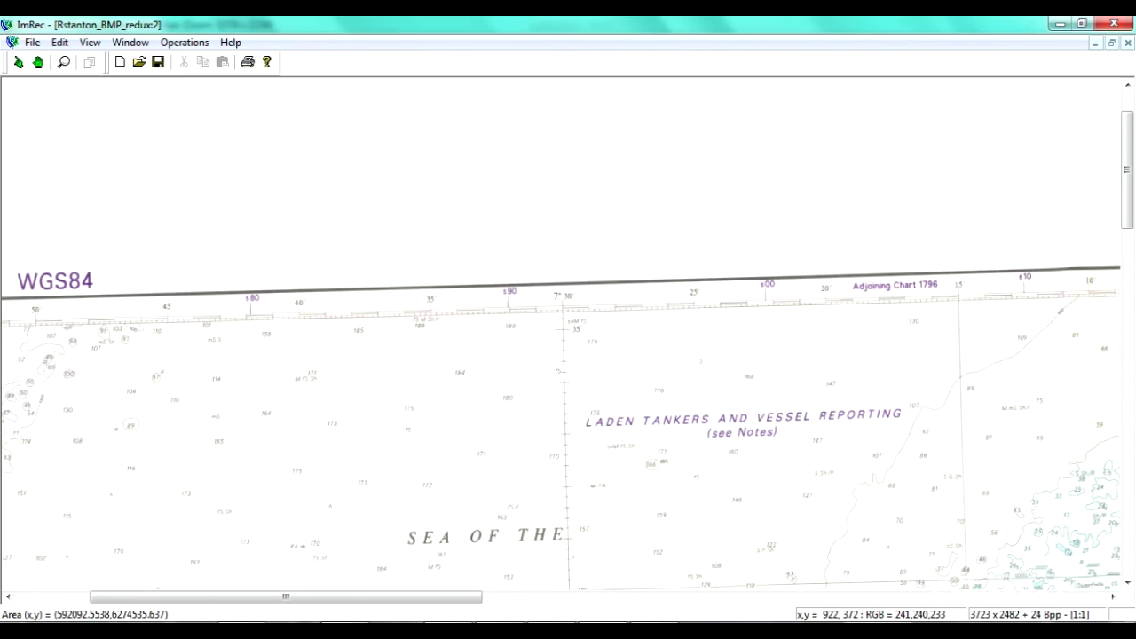
click(590, 630)
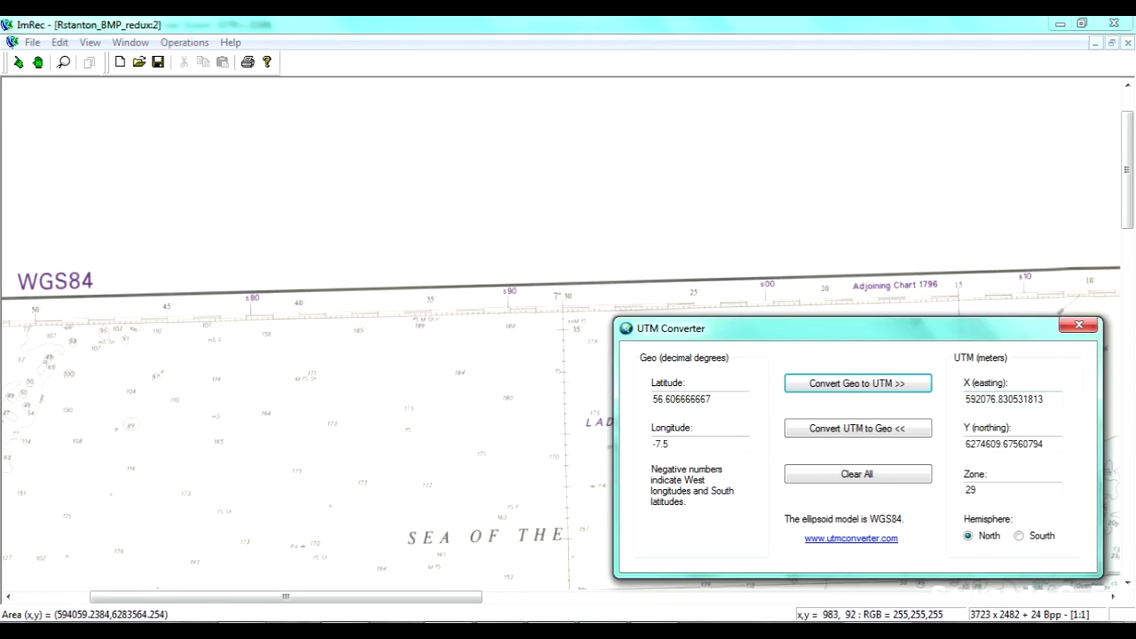
click(607, 631)
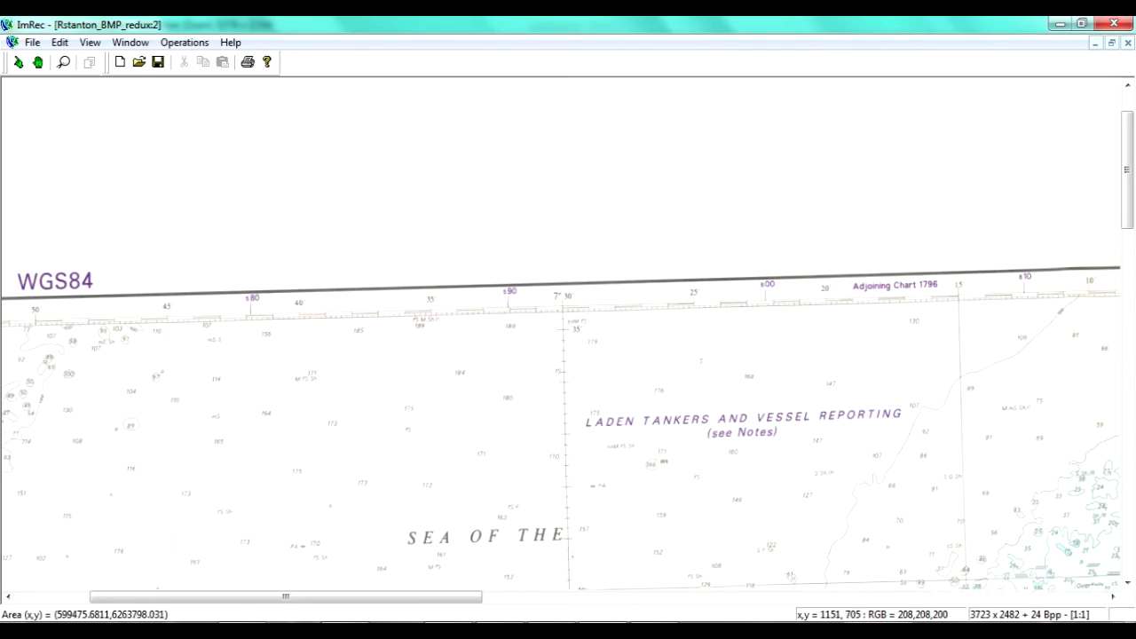
key(alt+Tab)
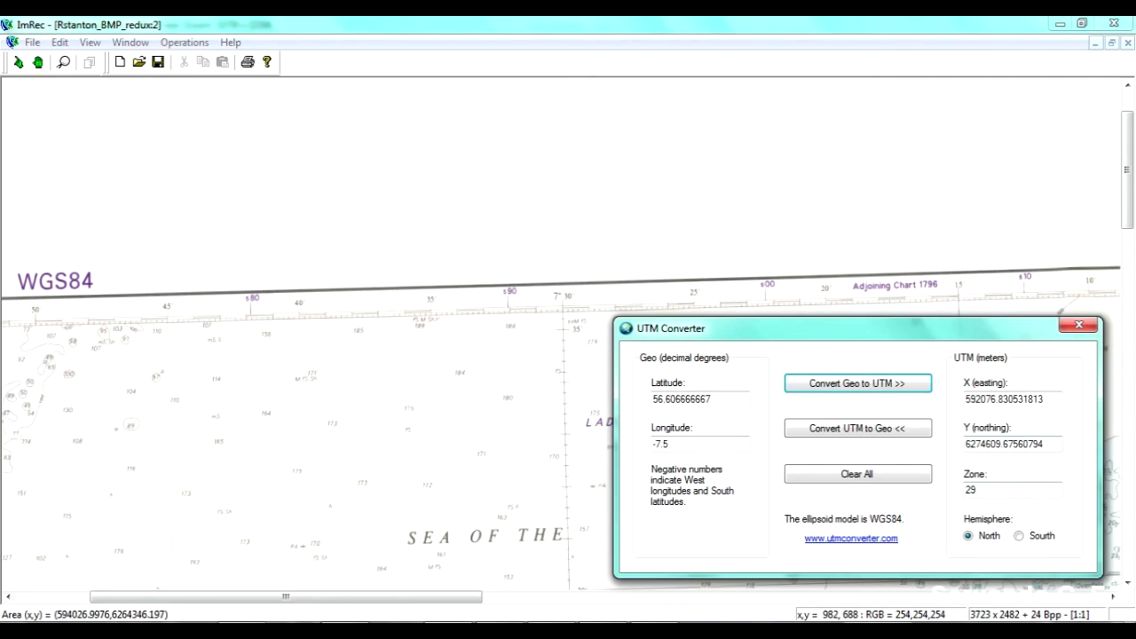
key(alt+Tab)
Review the whole rectified chart with its control points at 1:5 scale and look over the available rectification orders.
click(64, 62)
right_click(575, 319)
right_click(596, 295)
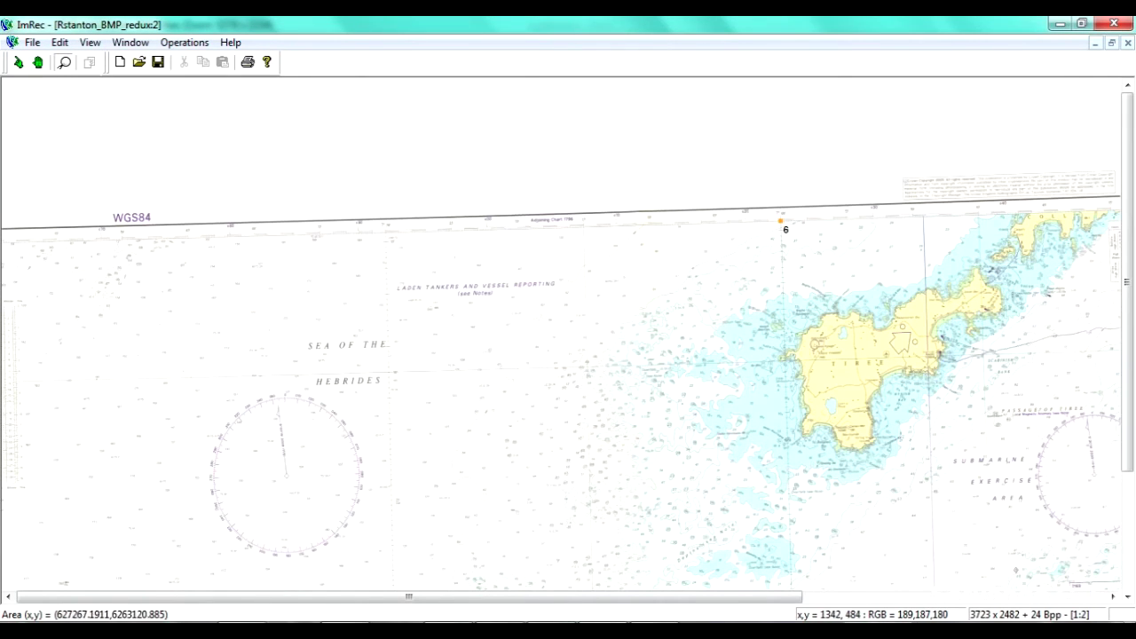
scroll(533, 406, down, 1)
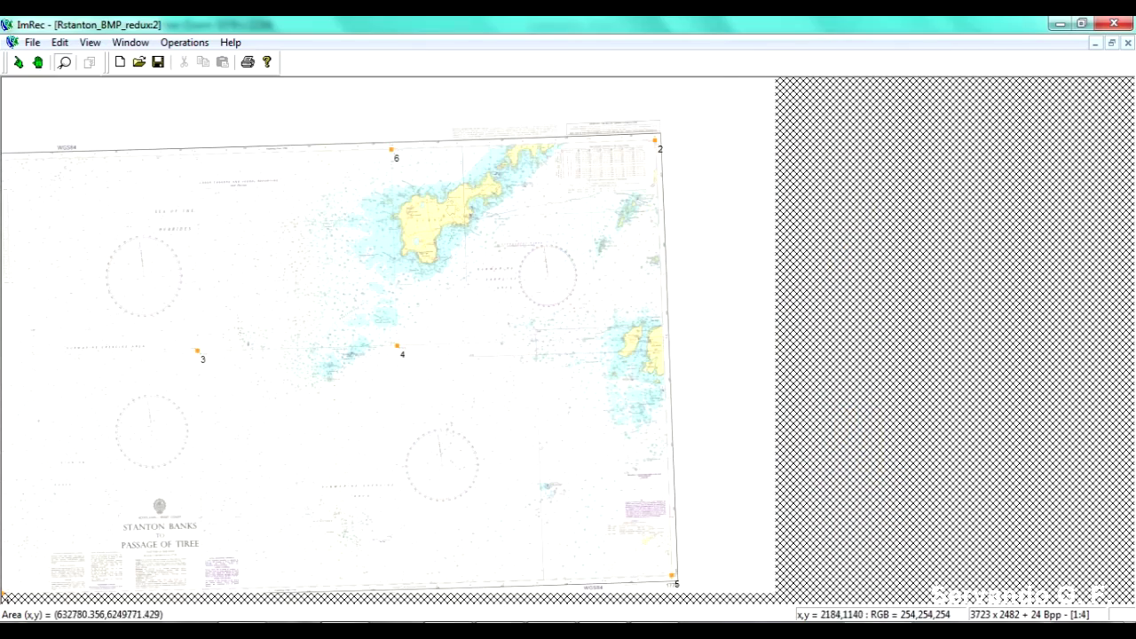
scroll(533, 406, down, 1)
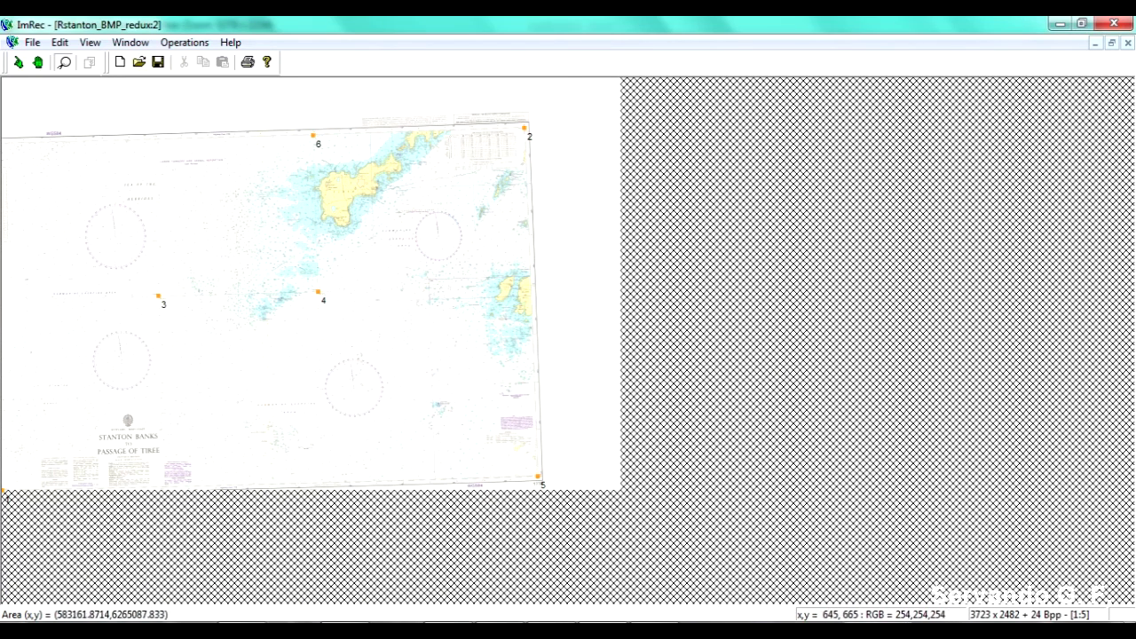
click(185, 42)
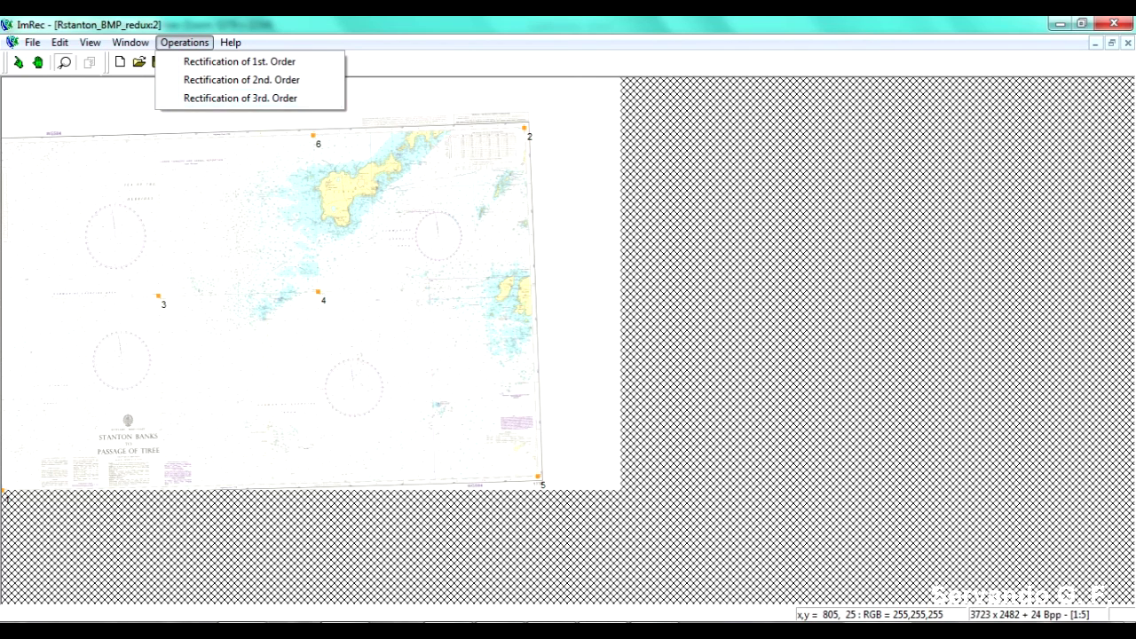
click(240, 99)
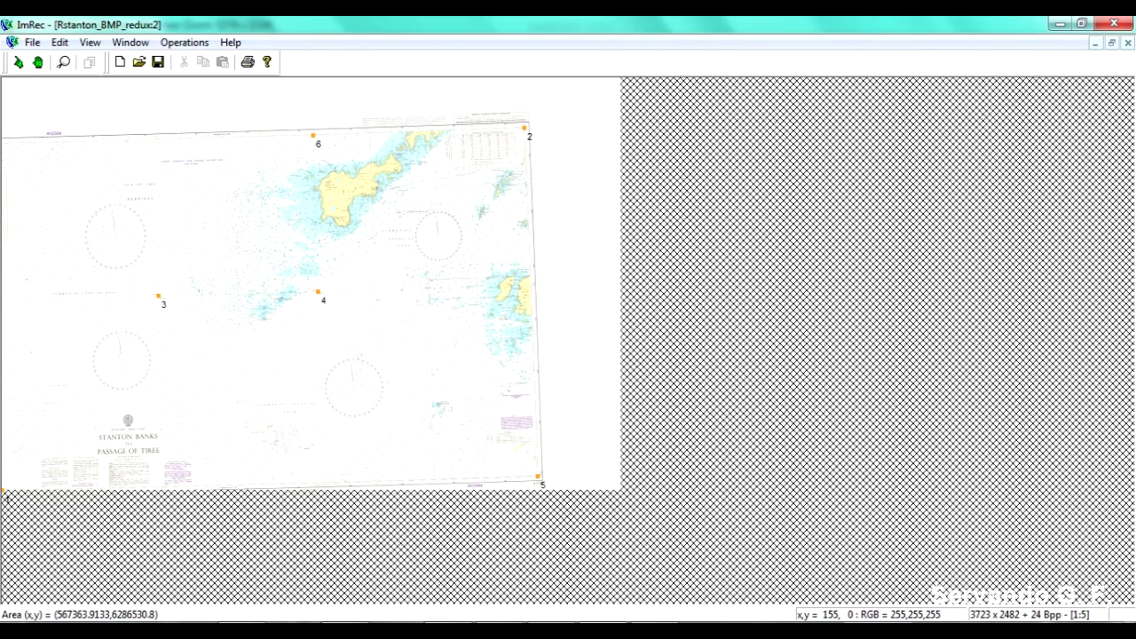
click(32, 42)
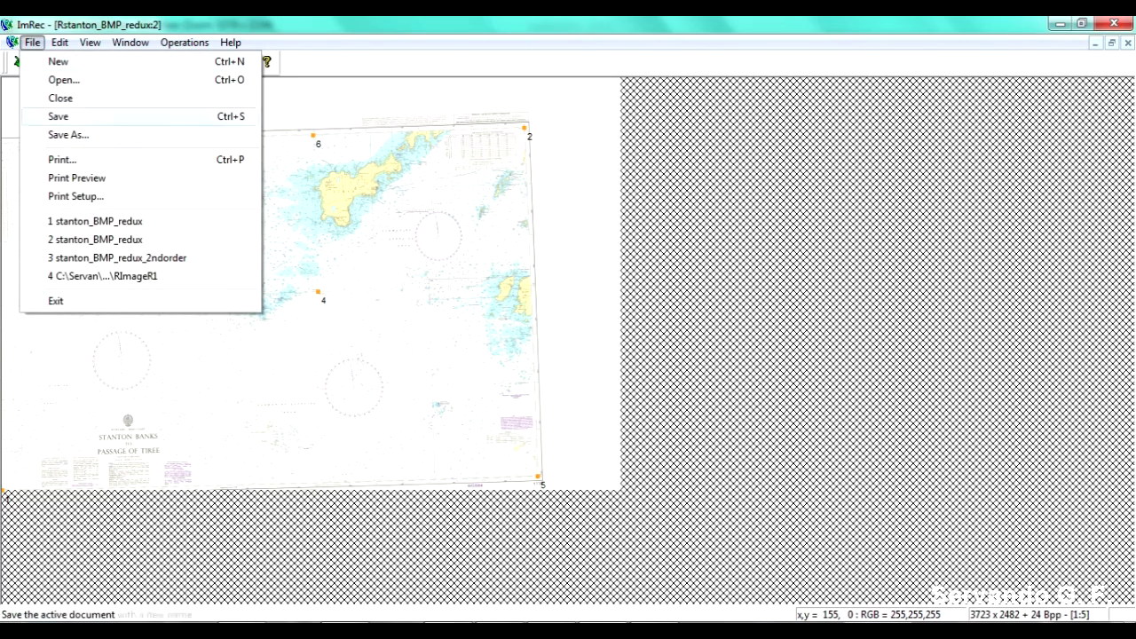
click(69, 135)
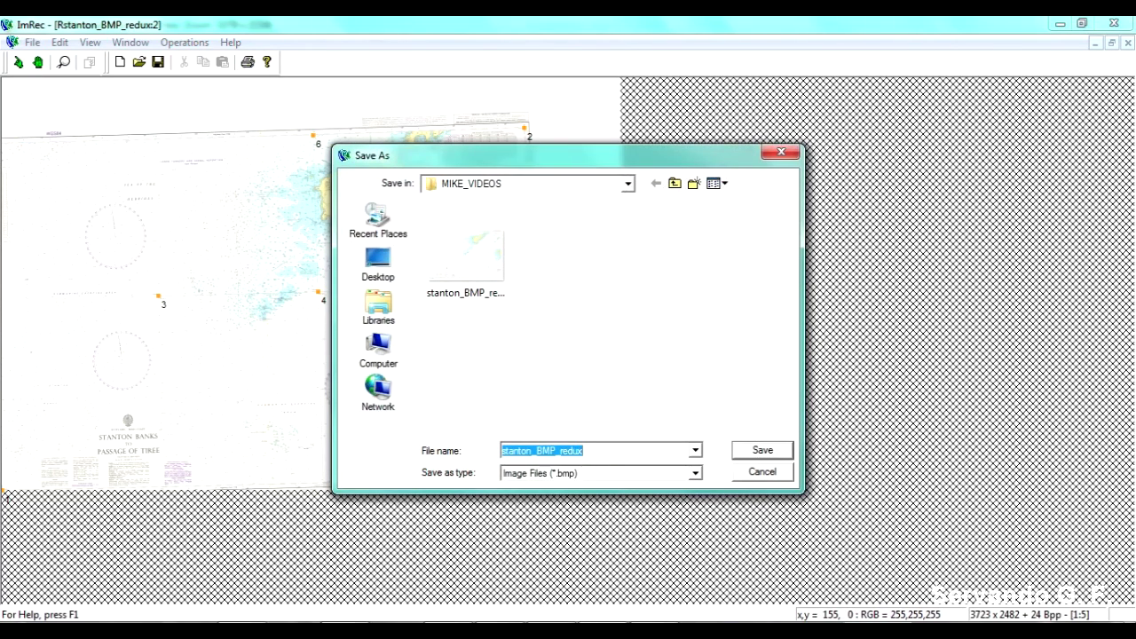
key(Return)
key(alt+f)
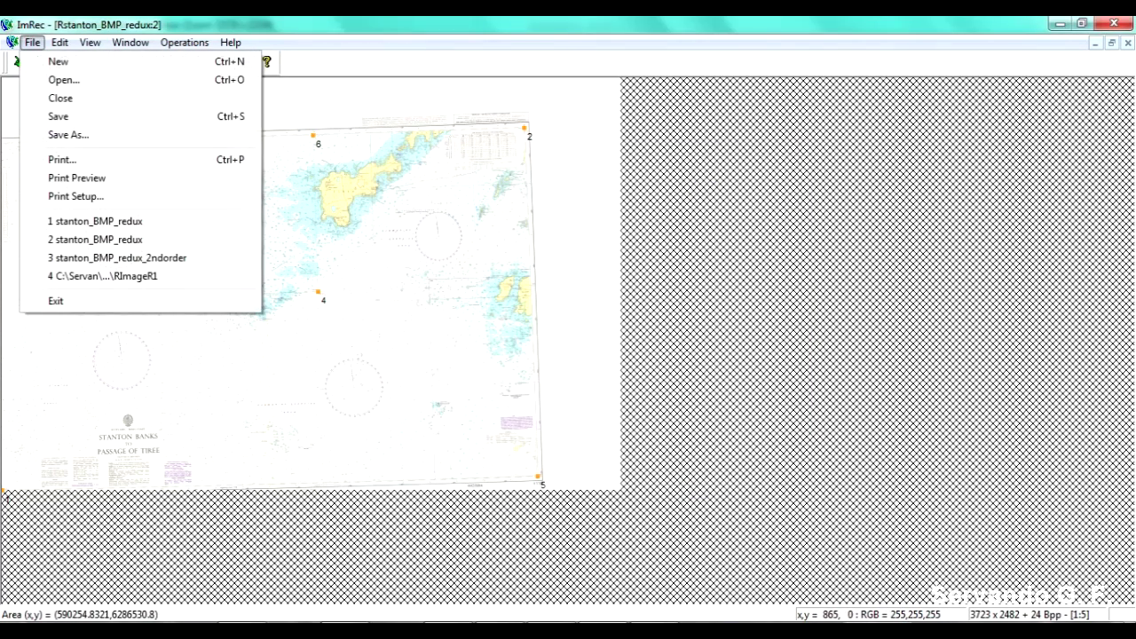
key(Right)
key(Right)
key(Right)
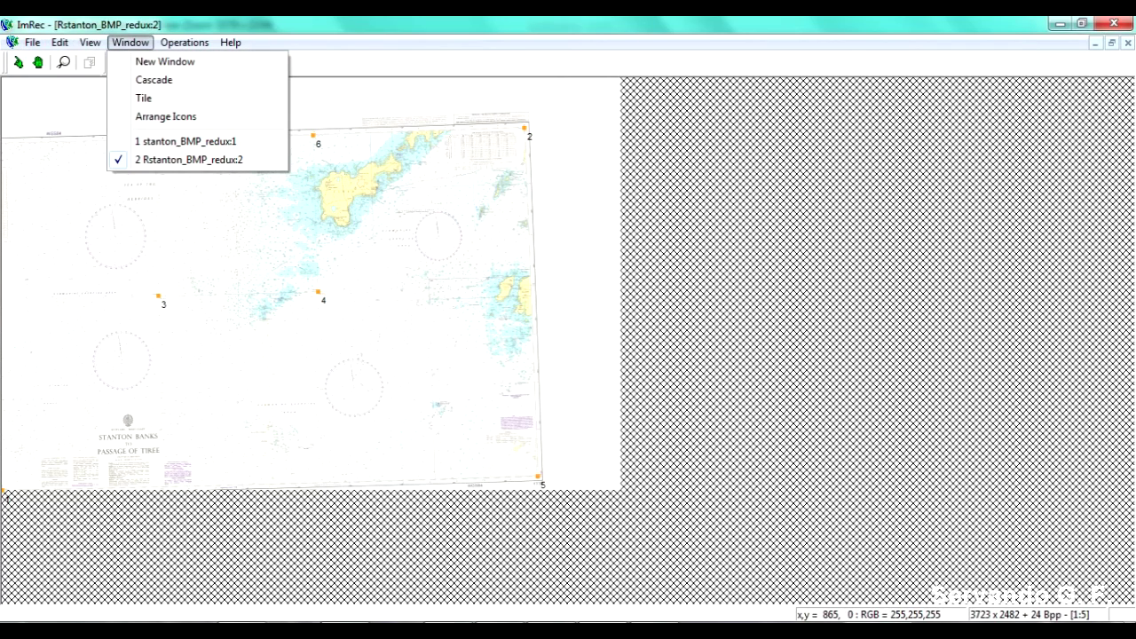
key(Right)
key(Left)
key(Left)
key(Left)
key(Left)
key(Escape)
Save the rectified chart as bitmap stanton_BMP_redux_1 in the MIKE_VIDEOS folder, declining to replace the existing stanton_BMP_redux.bmp.
key(Down)
key(Down)
key(Down)
key(Down)
key(Down)
key(Return)
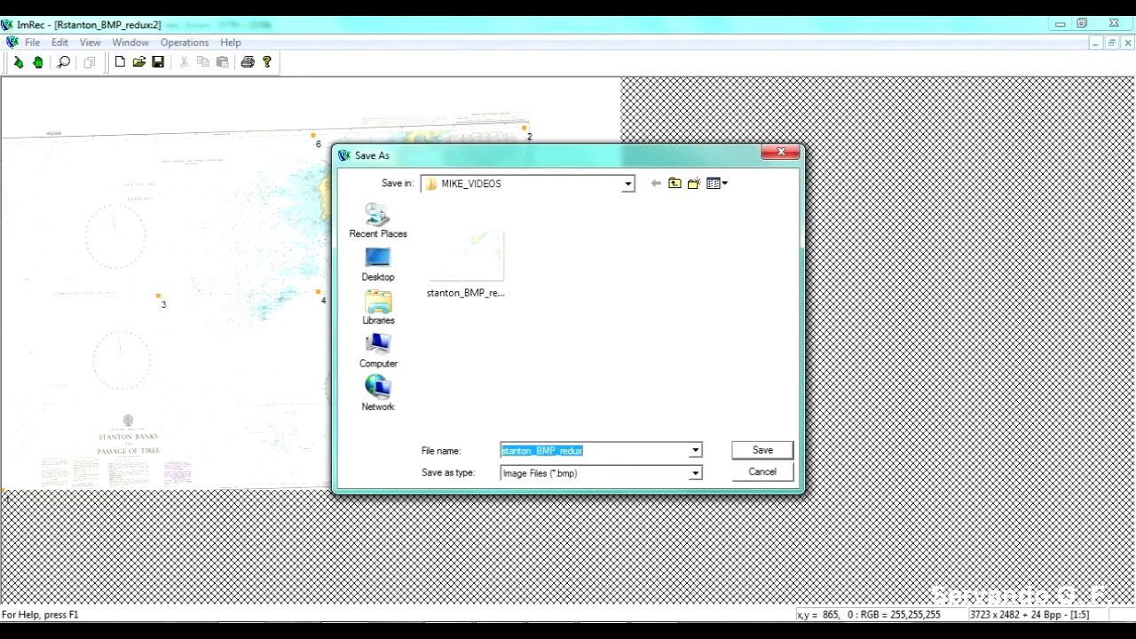
key(Return)
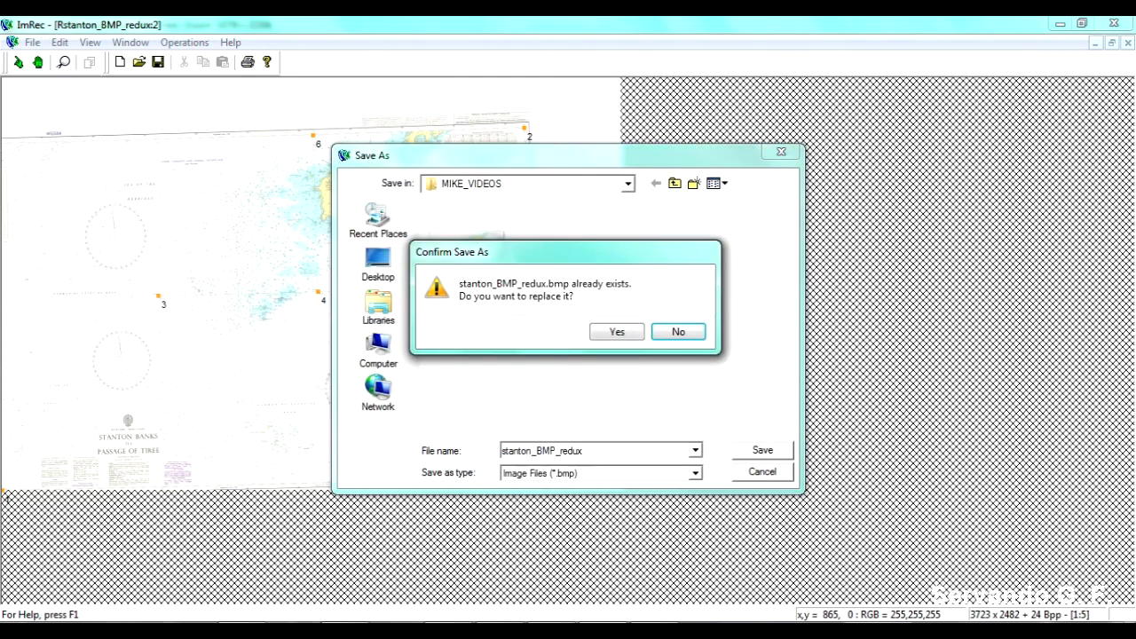
text(n)
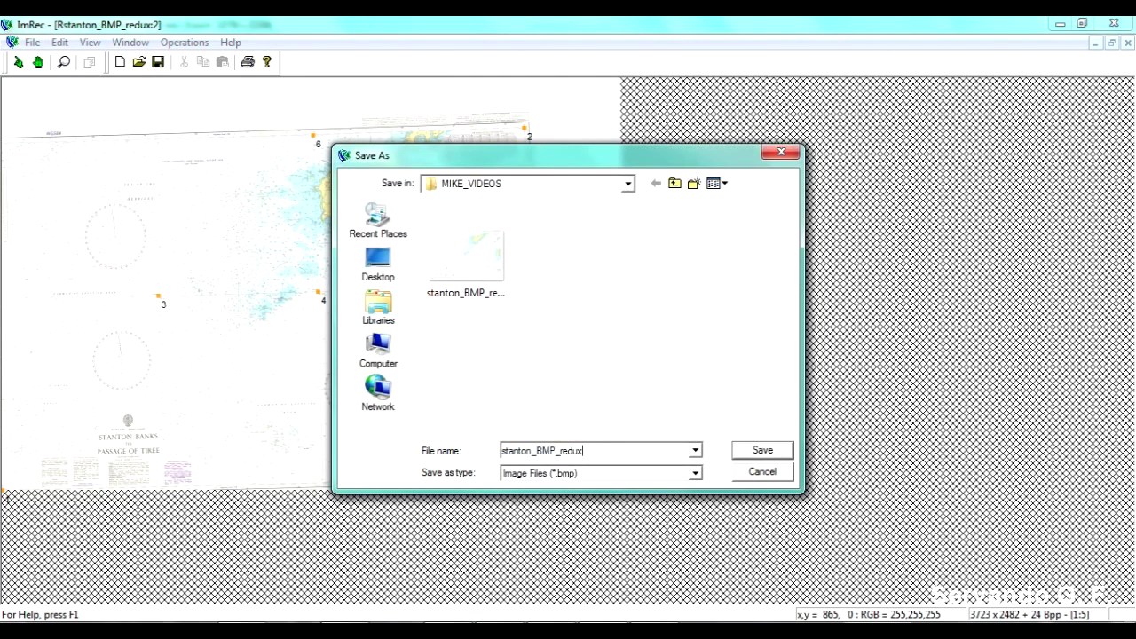
text(_1)
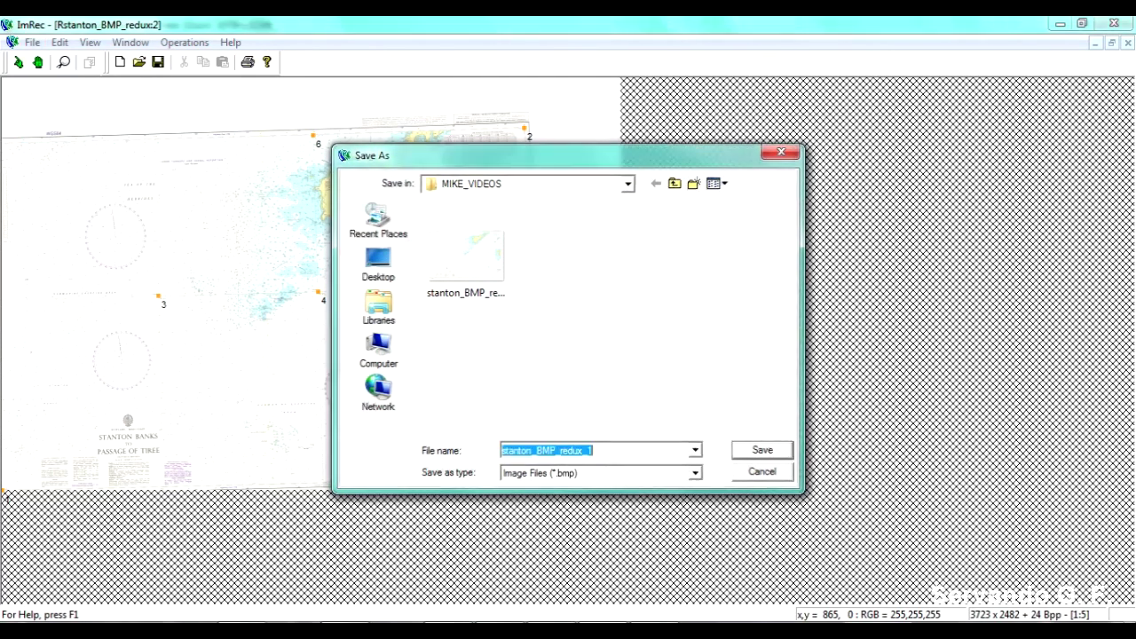
key(Return)
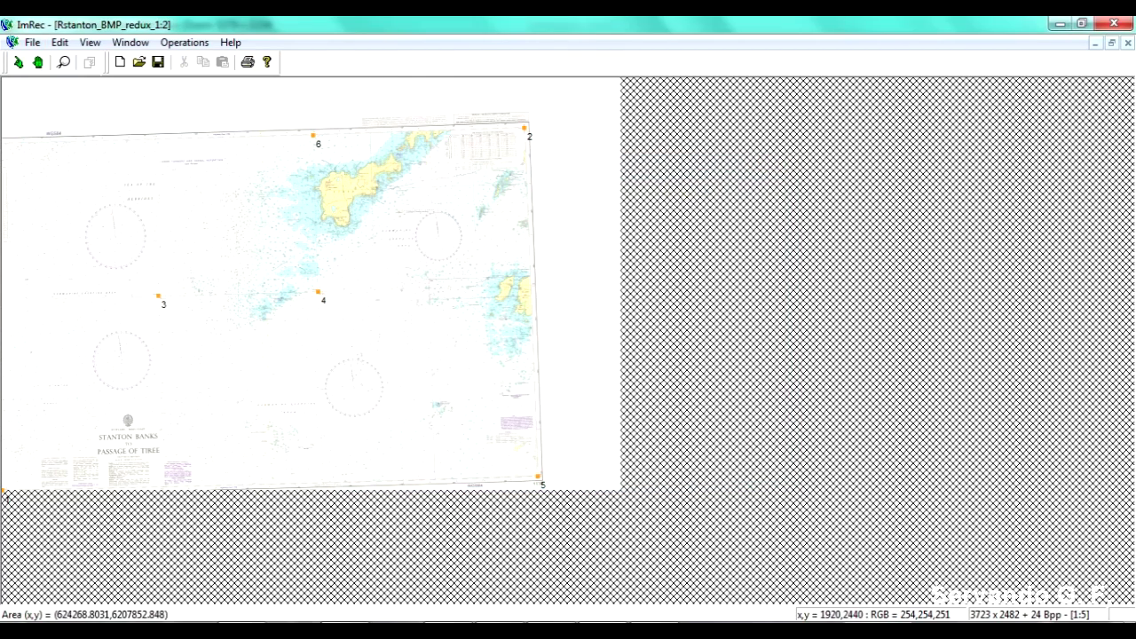